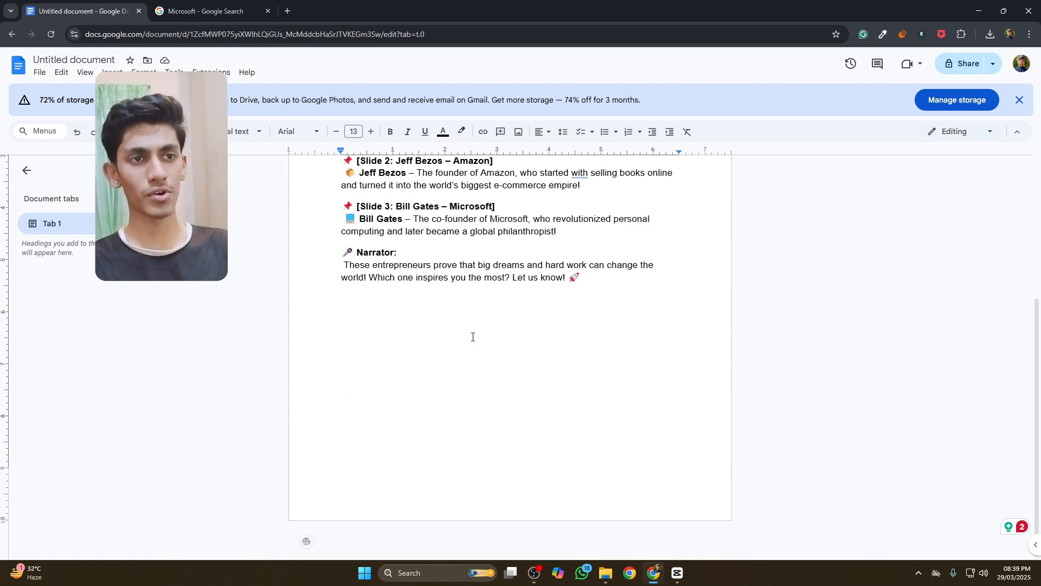
# Review the businessmen script, switch to CapCut, and stack the Tesla and SpaceX logo image over the Elon Musk clip, positioned below the portrait.
pyautogui.scroll(4, 472, 336)
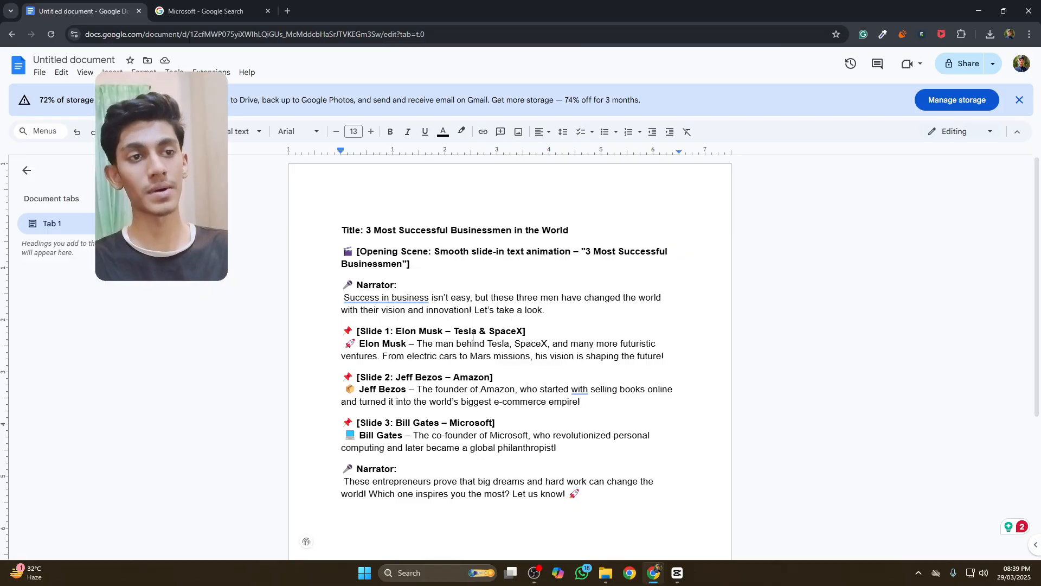
pyautogui.click(677, 573)
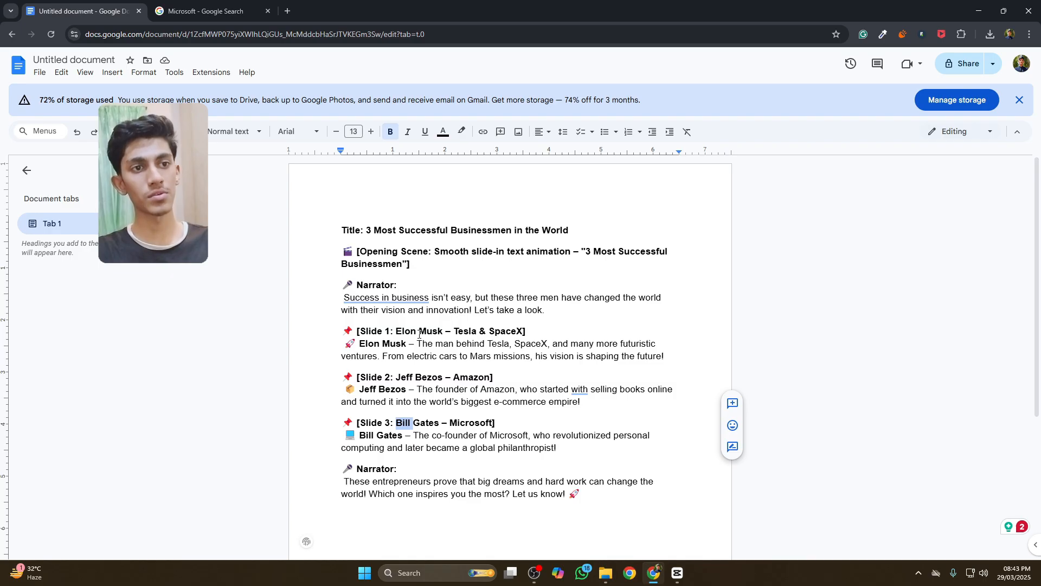
pyautogui.click(678, 576)
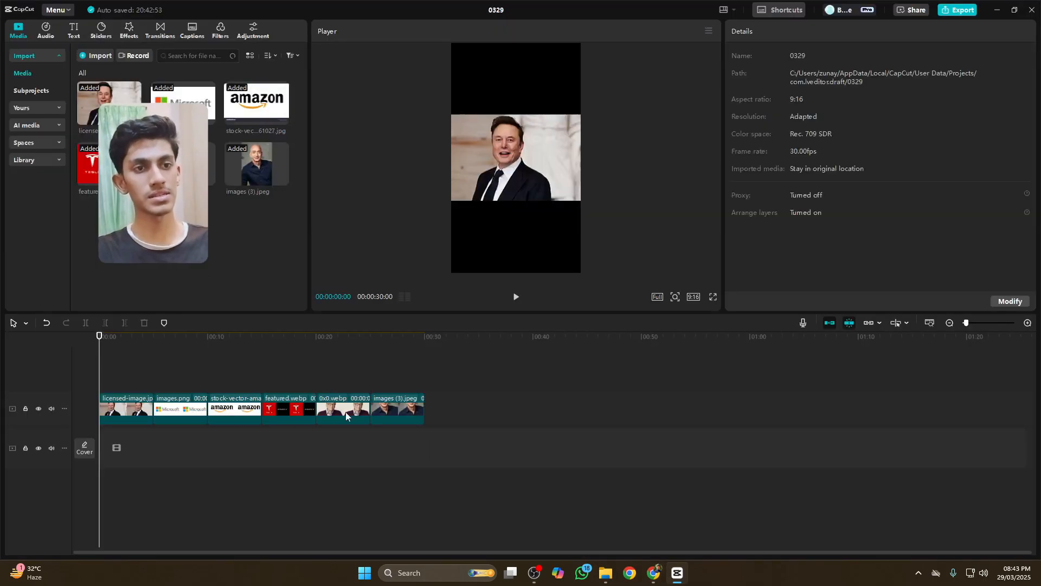
pyautogui.moveTo(276, 415); pyautogui.dragTo(112, 394)
pyautogui.moveTo(504, 178); pyautogui.dragTo(504, 262)
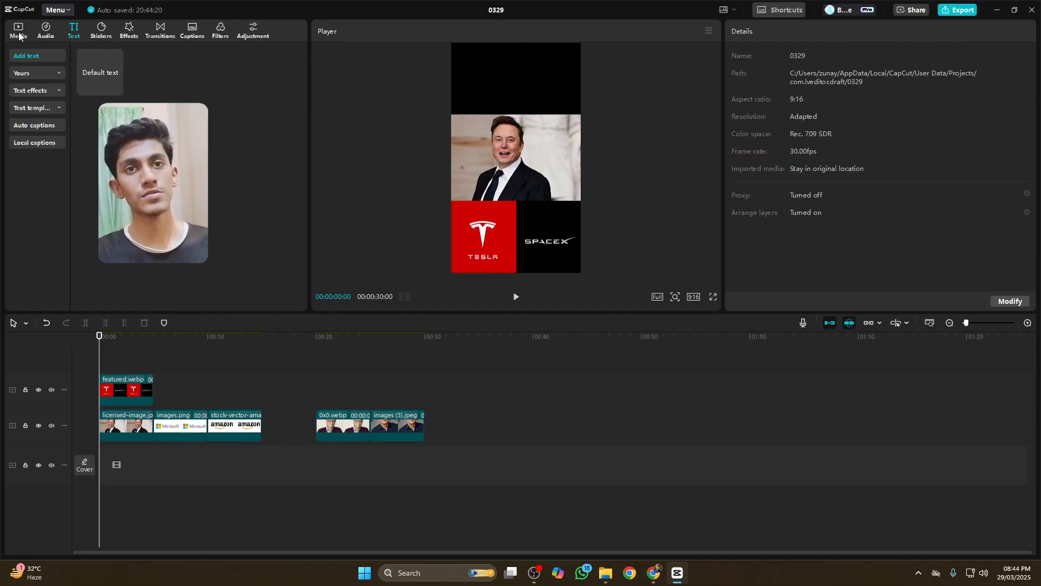
# Add a white library clip at the timeline start, rotate it -90°, scale it to 200%, and layer it beneath the logo clip.
pyautogui.click(20, 34)
pyautogui.click(32, 161)
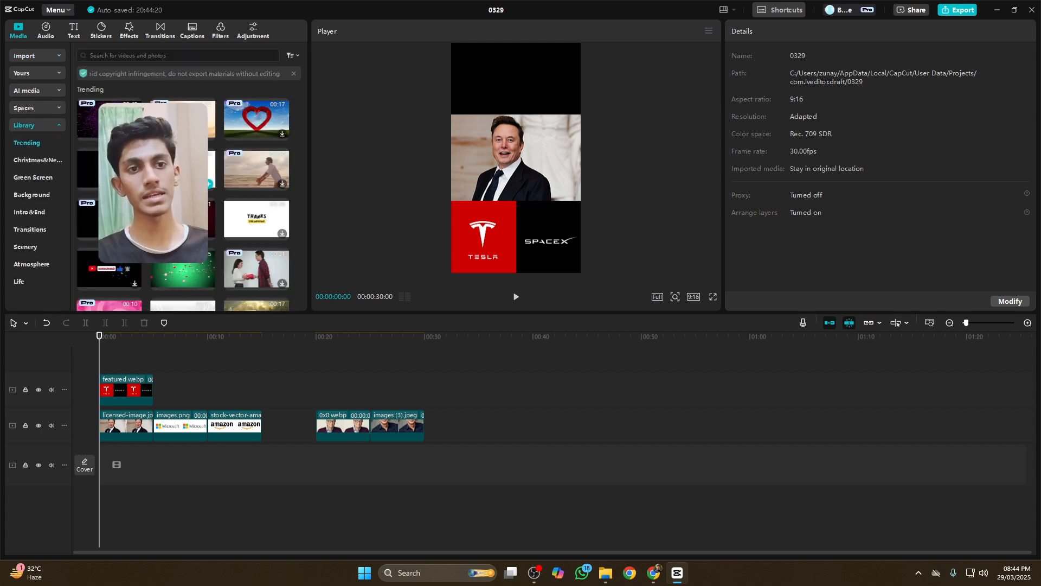
pyautogui.moveTo(179, 170); pyautogui.dragTo(82, 360)
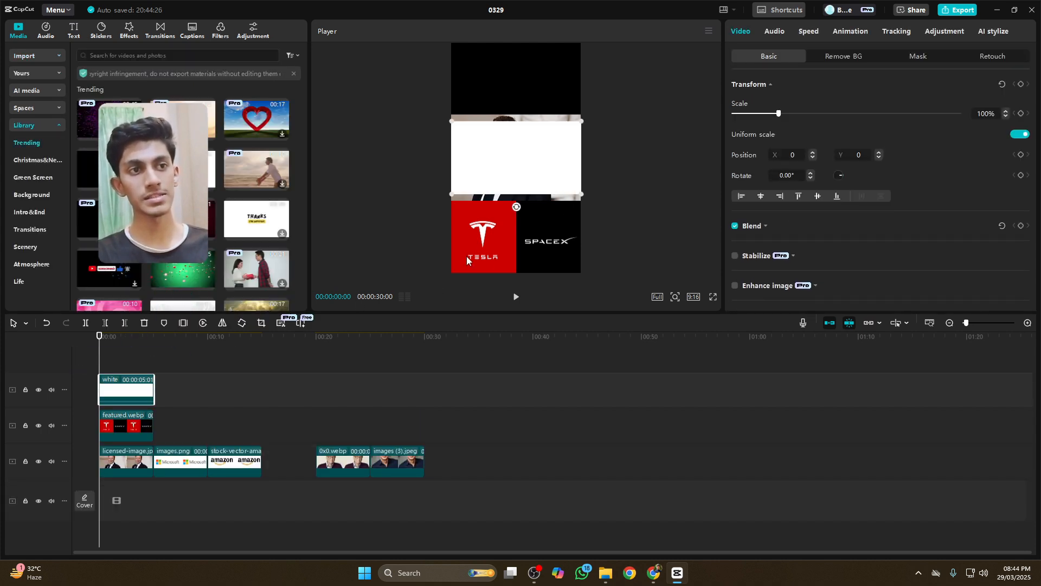
pyautogui.moveTo(516, 207); pyautogui.dragTo(605, 166)
pyautogui.moveTo(590, 279); pyautogui.dragTo(599, 324)
pyautogui.moveTo(146, 433); pyautogui.dragTo(147, 382)
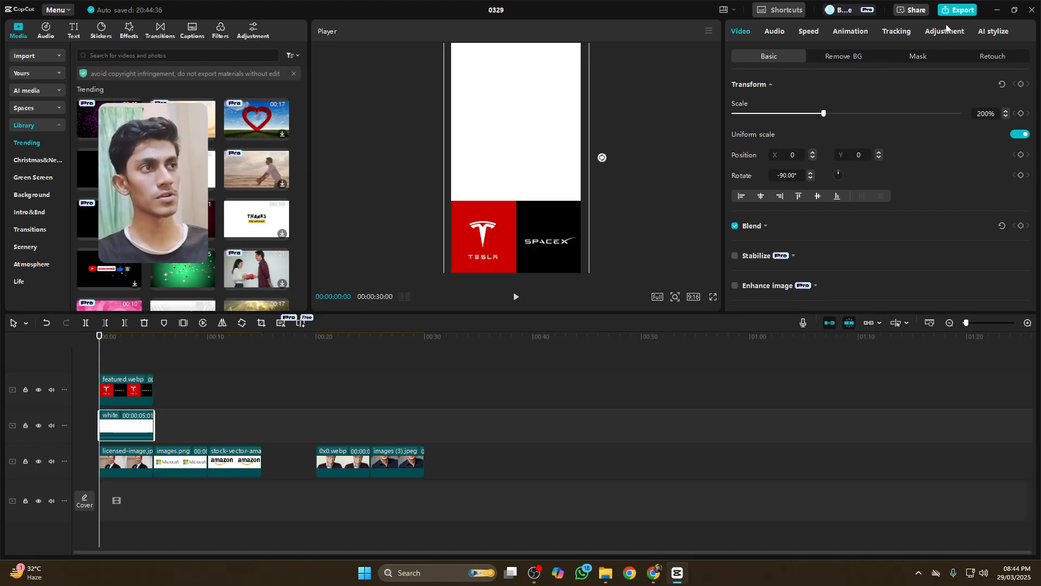
# Set both the temperature and saturation of the white background clip to 50.
pyautogui.click(944, 31)
pyautogui.scroll(-2, 868, 206)
pyautogui.moveTo(847, 213); pyautogui.dragTo(1007, 214)
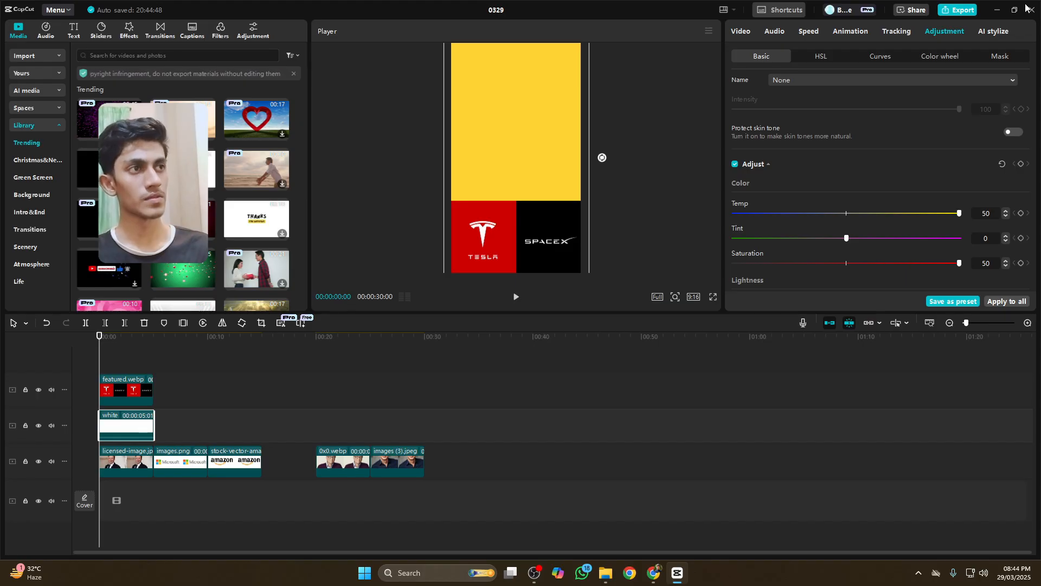
# Try to darken the background clip by lowering the highlight end of its luma curve.
pyautogui.click(940, 56)
pyautogui.click(881, 56)
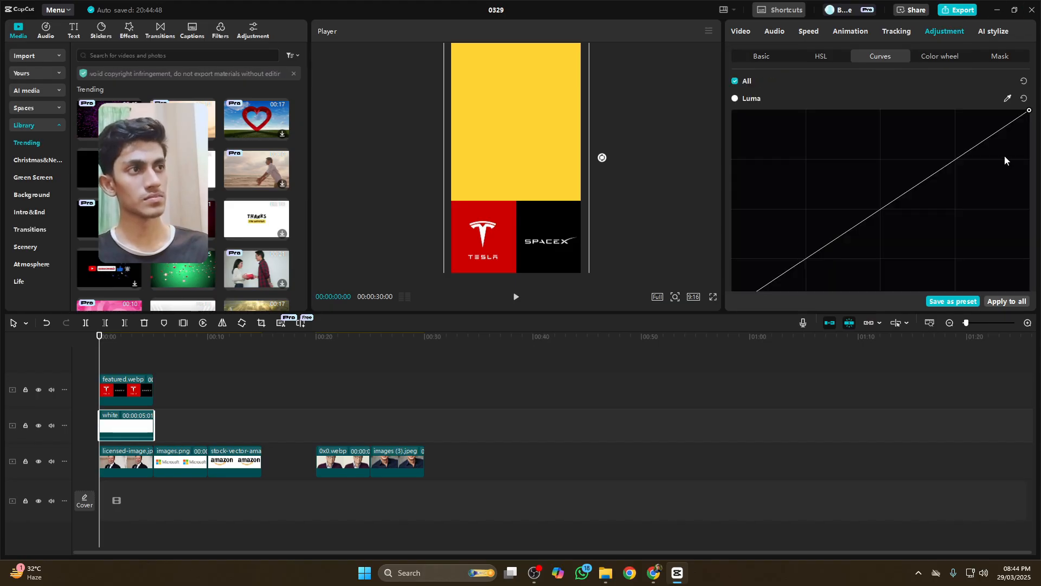
pyautogui.moveTo(1029, 108); pyautogui.dragTo(1029, 260)
pyautogui.click(761, 56)
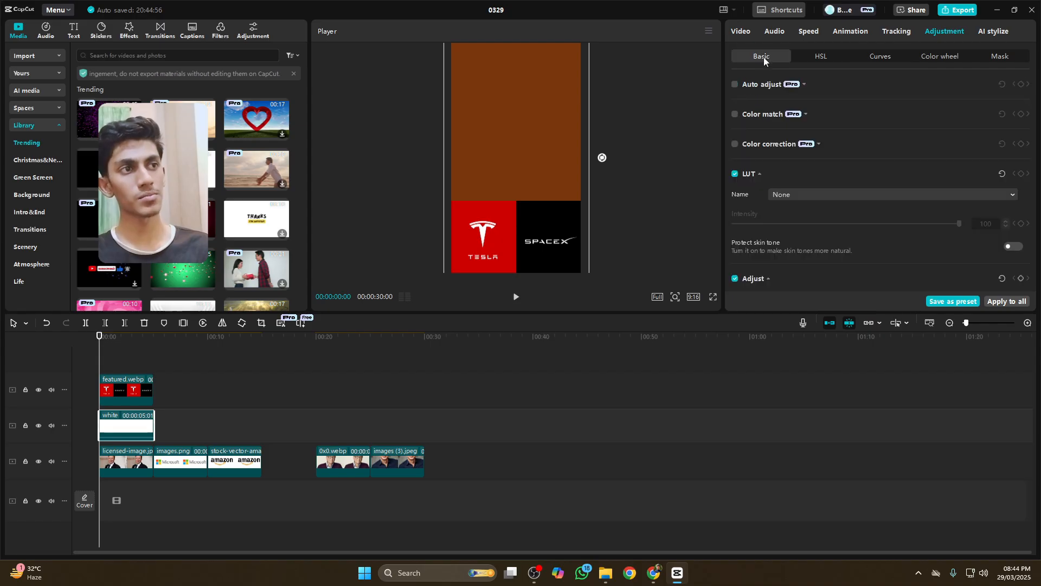
pyautogui.scroll(-3, 846, 162)
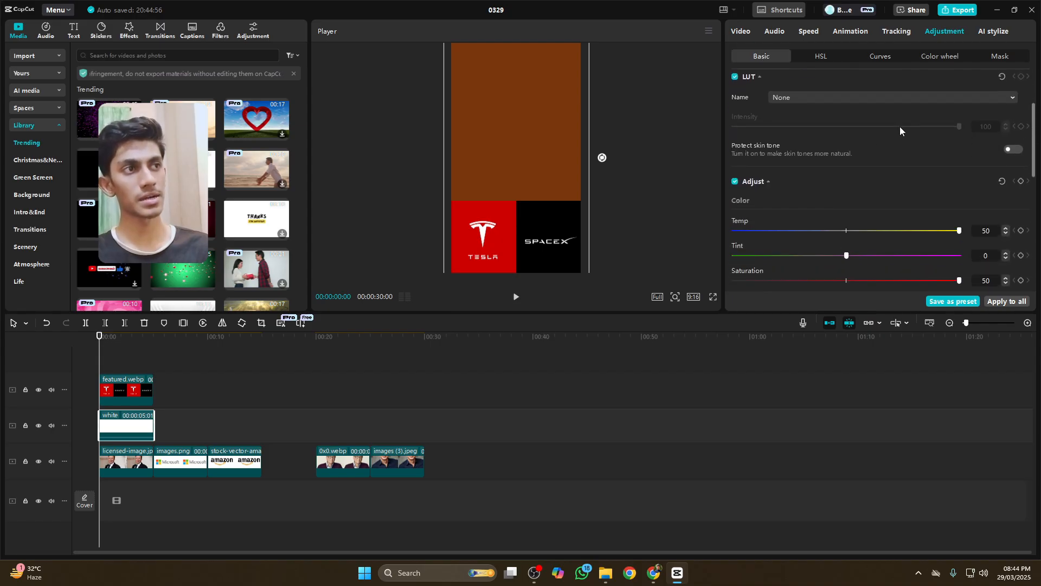
# Turn the background clip red by pulling down the highlight end of its green curve.
pyautogui.click(870, 56)
pyautogui.scroll(-5, 899, 174)
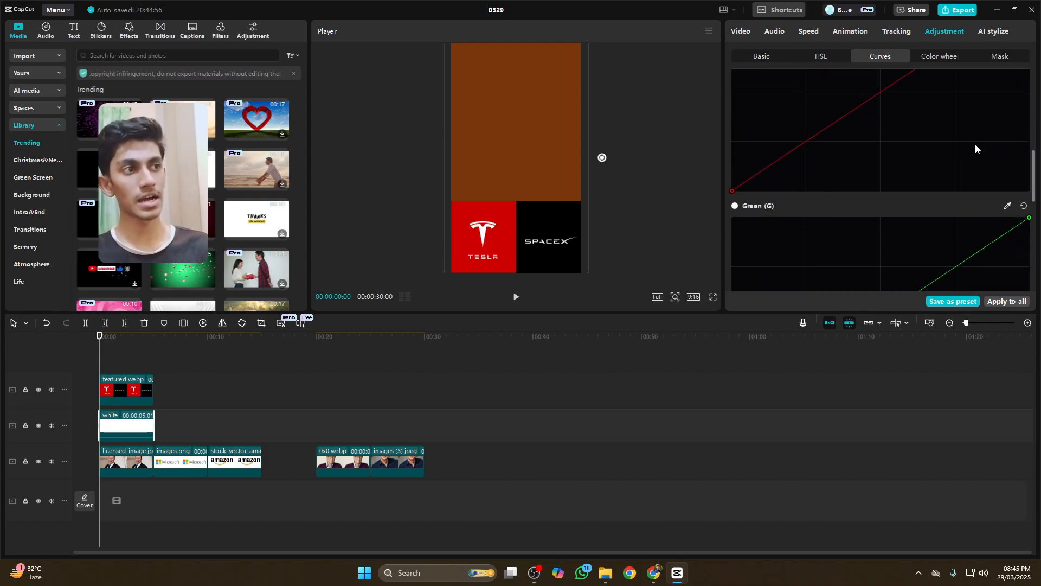
pyautogui.moveTo(1030, 217); pyautogui.dragTo(447, 249)
pyautogui.scroll(-2, 908, 242)
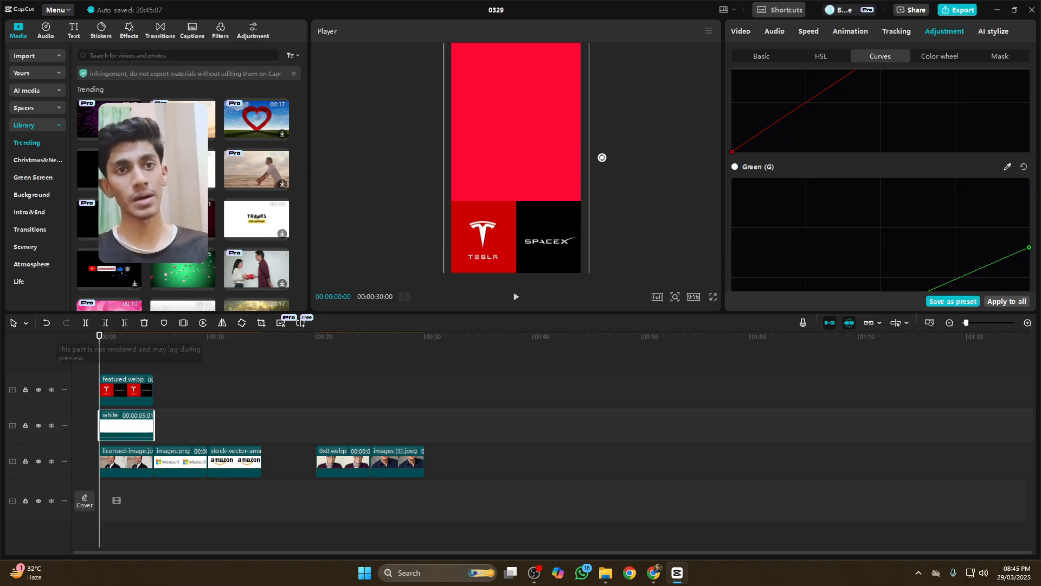
# Overlay a black library clip on the red background, rotated -90° and scaled to 207%, and hide the logo image's track.
pyautogui.moveTo(118, 172); pyautogui.dragTo(84, 426)
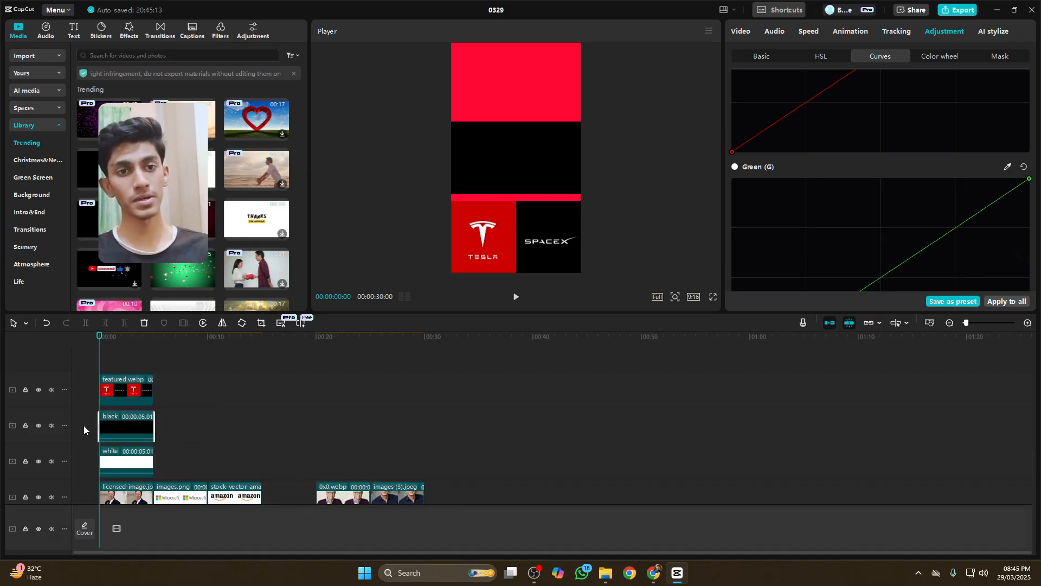
pyautogui.moveTo(519, 208); pyautogui.dragTo(597, 161)
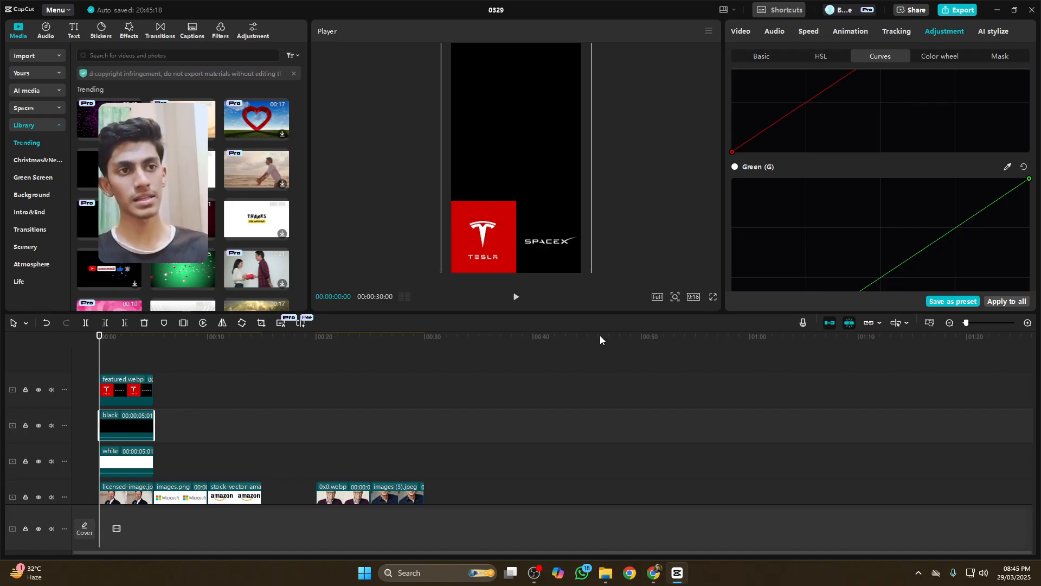
pyautogui.click(111, 398)
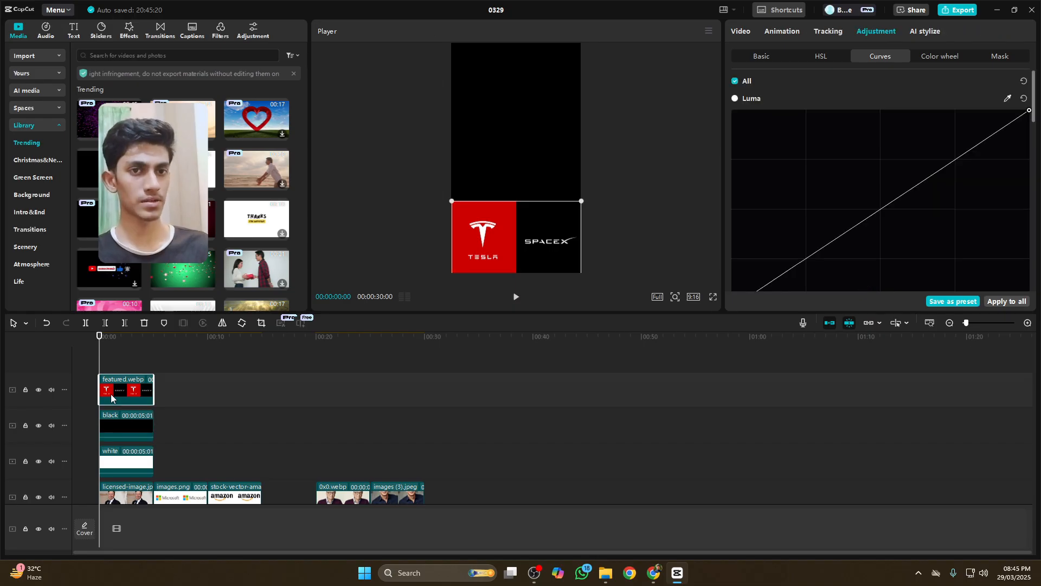
pyautogui.click(38, 389)
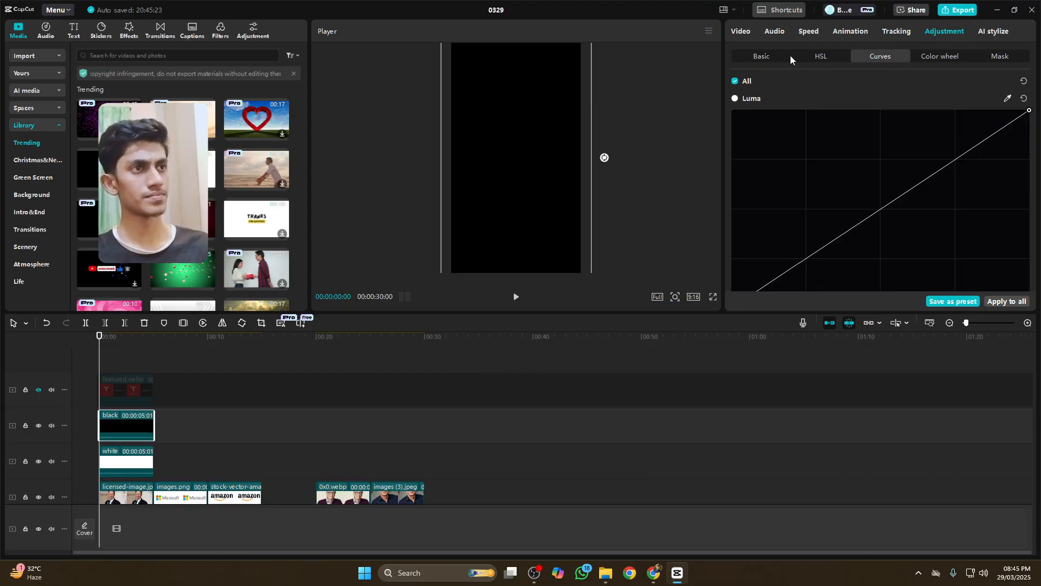
# Apply a circle mask to the black clip, stretch it to 1405 by 798, and reverse the mask.
pyautogui.click(742, 31)
pyautogui.click(903, 55)
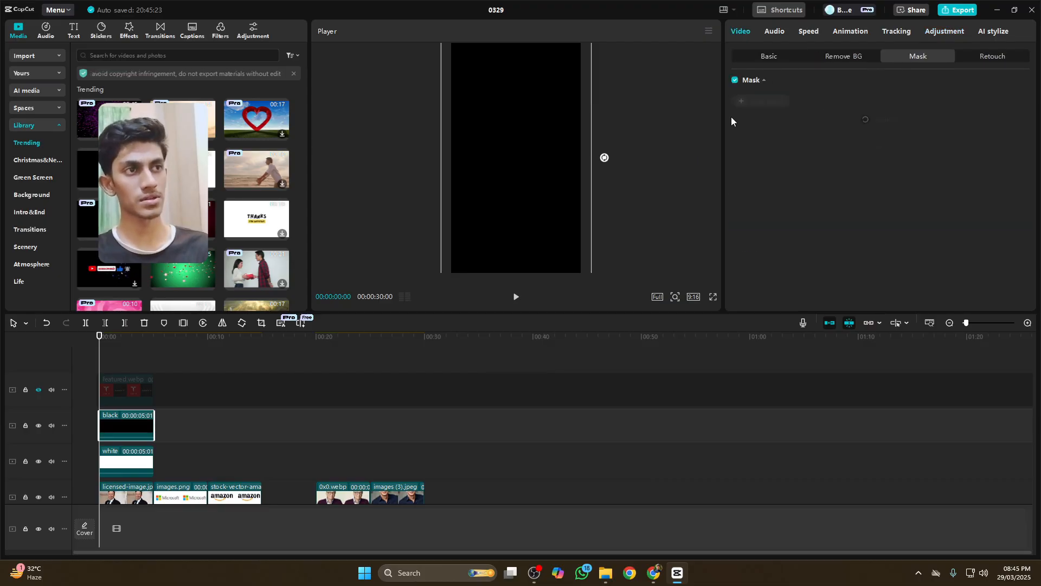
pyautogui.click(752, 102)
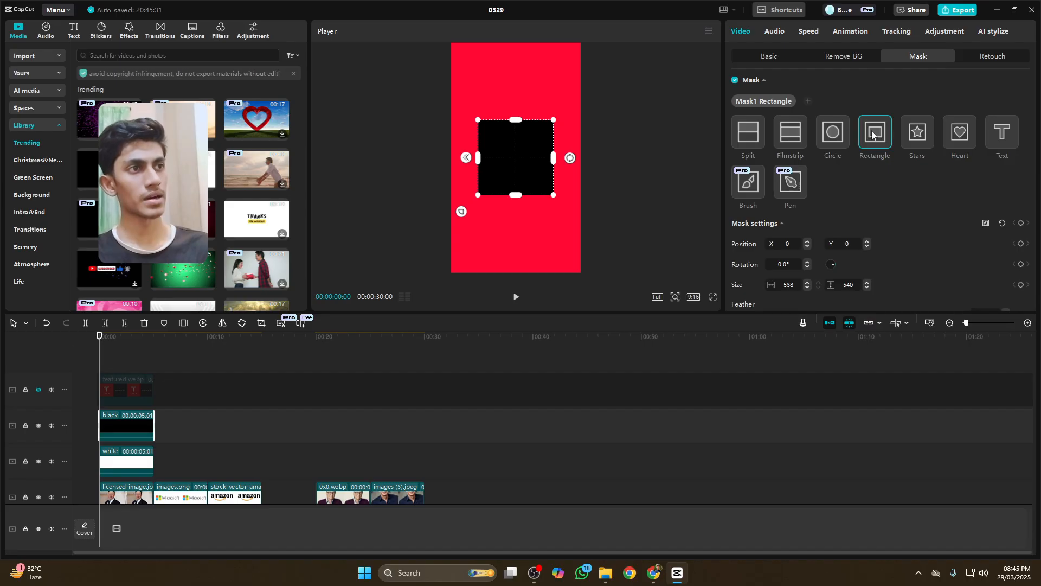
pyautogui.click(831, 135)
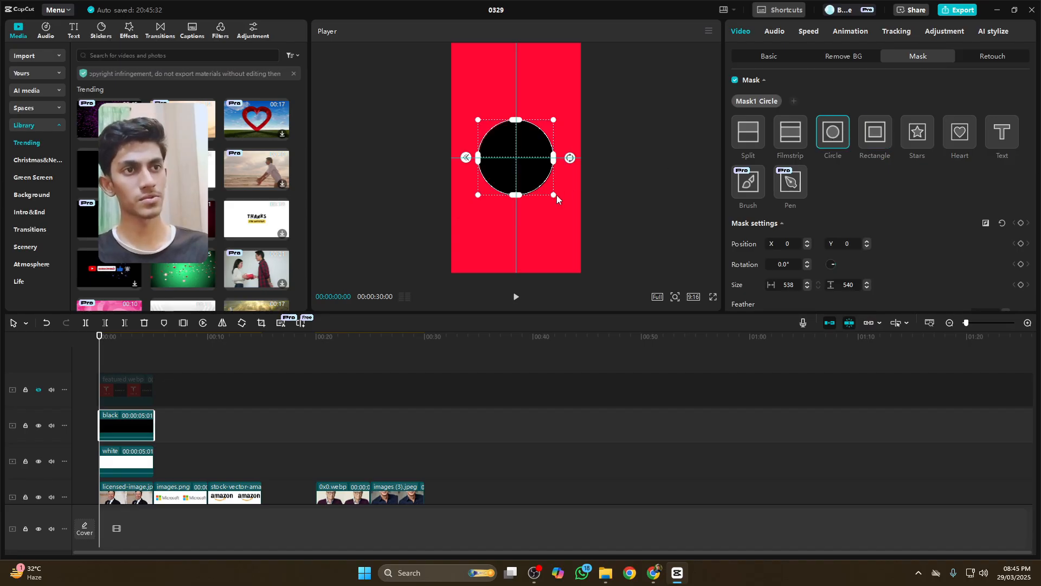
pyautogui.moveTo(557, 198); pyautogui.dragTo(573, 213)
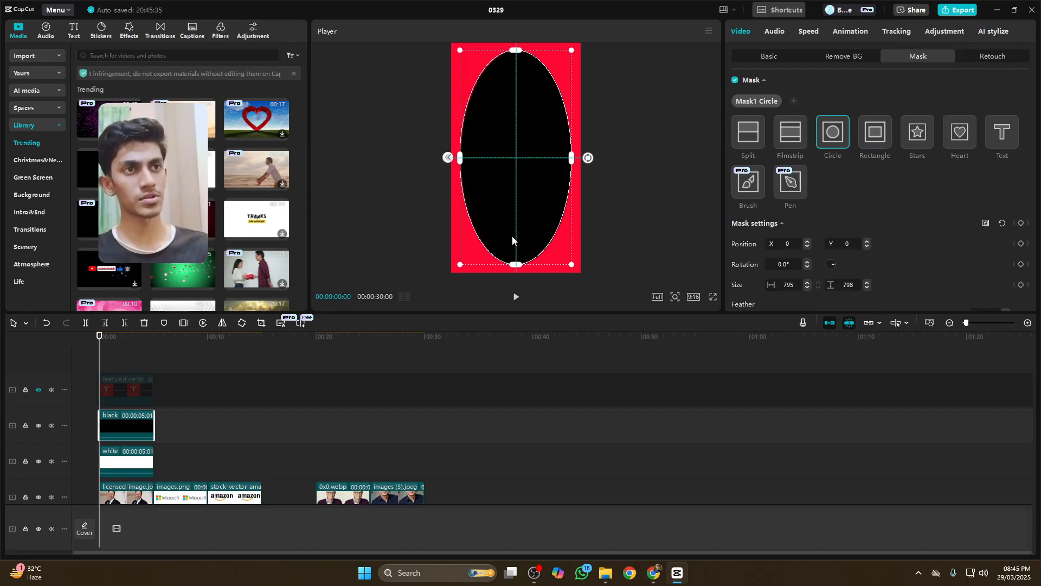
pyautogui.moveTo(512, 237); pyautogui.dragTo(514, 233)
pyautogui.click(985, 224)
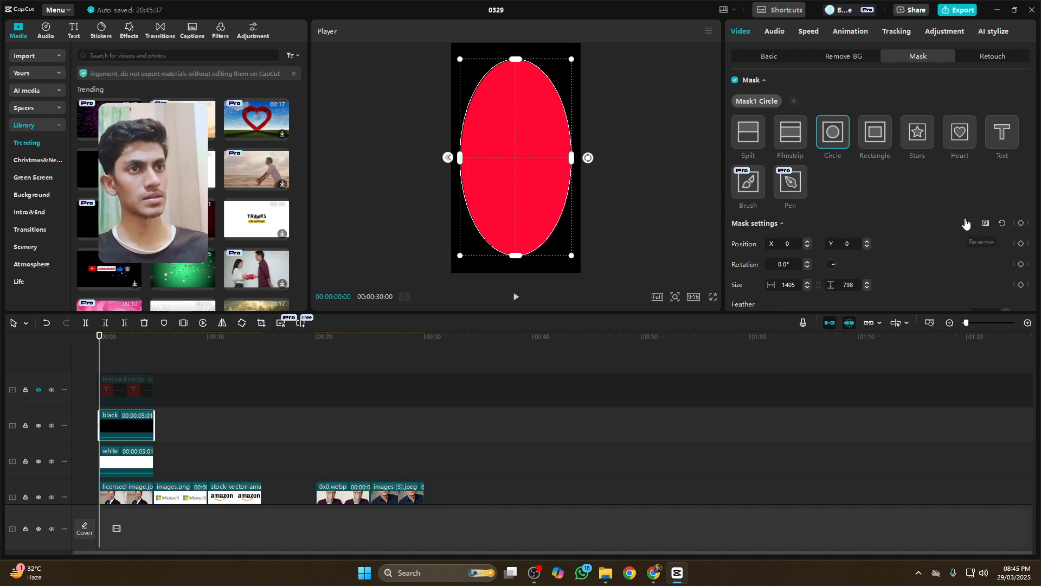
# Feather the black clip's mask to 52, enlarge it to 1675 by 952, and compare the frame with and without the vignette.
pyautogui.scroll(-3, 810, 206)
pyautogui.moveTo(746, 231); pyautogui.dragTo(836, 242)
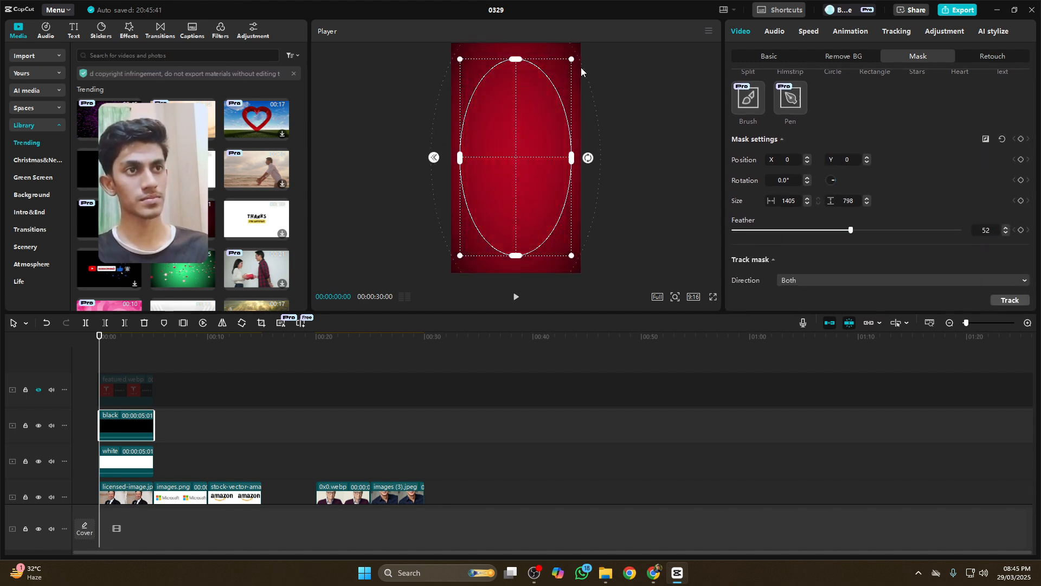
pyautogui.moveTo(572, 60); pyautogui.dragTo(579, 55)
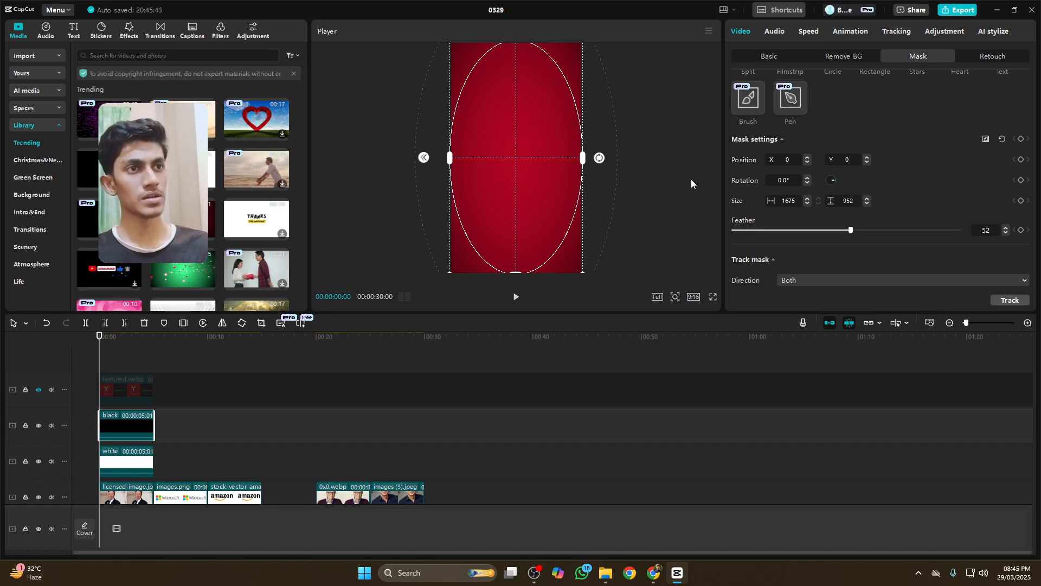
pyautogui.click(38, 426)
pyautogui.click(38, 425)
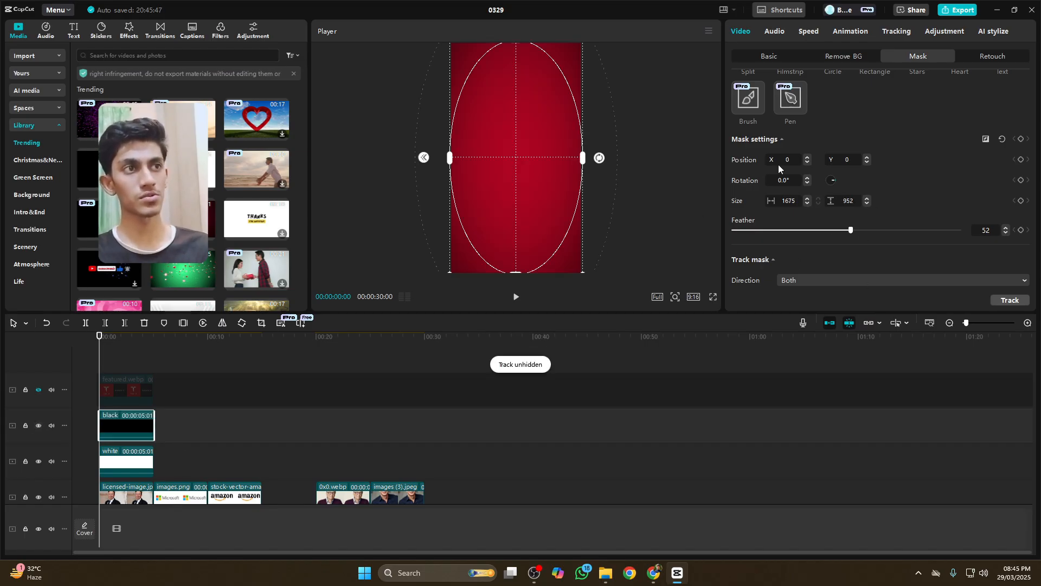
pyautogui.click(773, 57)
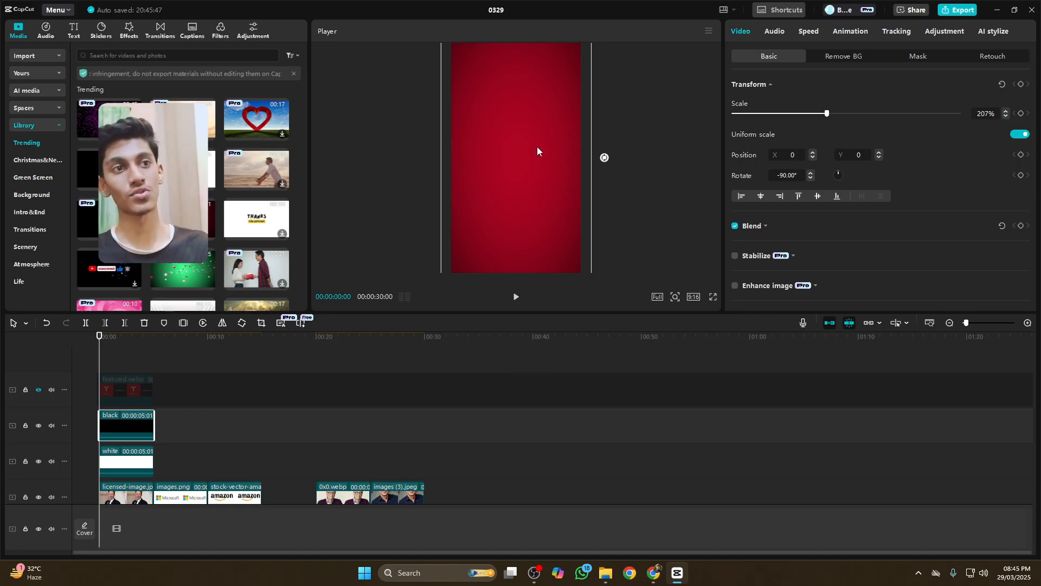
# Layer the Elon Musk clip above the black vignette at the timeline start and move the hidden logo clip to about 18 seconds.
pyautogui.moveTo(128, 503); pyautogui.dragTo(111, 408)
pyautogui.click(111, 407)
pyautogui.click(117, 397)
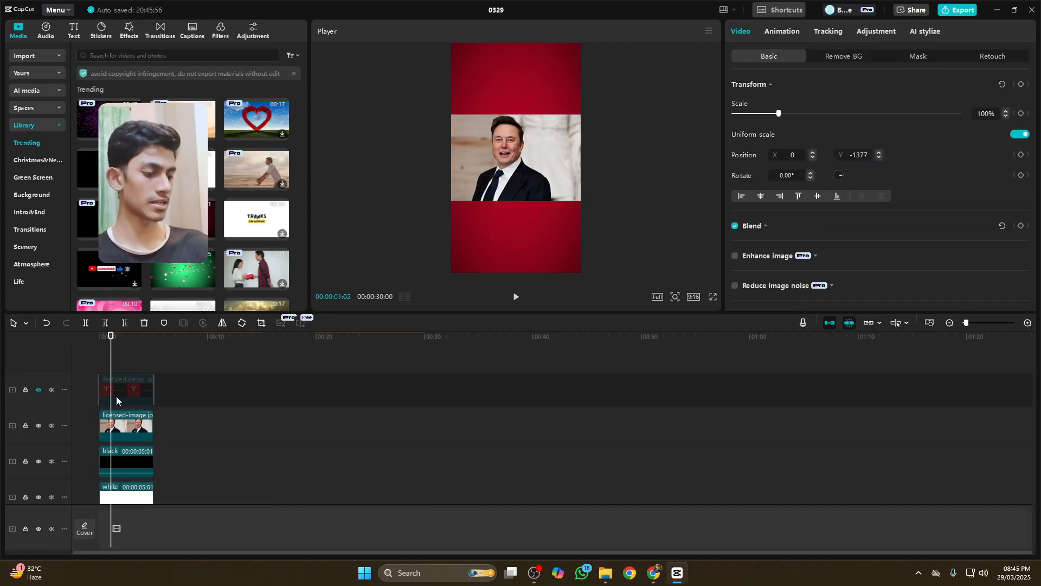
pyautogui.moveTo(116, 401); pyautogui.dragTo(315, 400)
pyautogui.moveTo(111, 400); pyautogui.dragTo(84, 402)
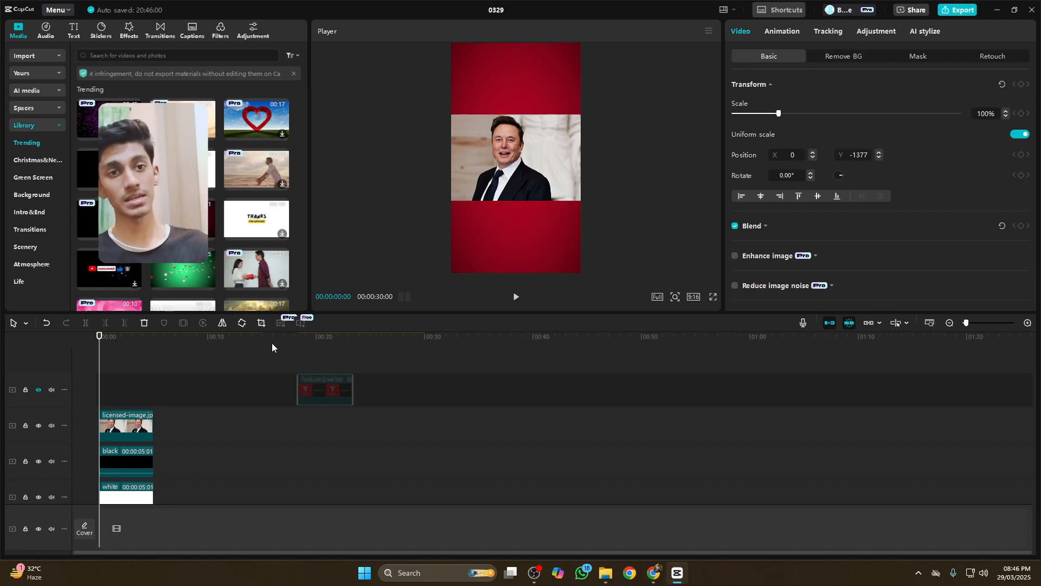
# Cut out the Elon Musk portrait with auto background removal, enlarge it slightly, and place it in the upper middle of the frame.
pyautogui.click(518, 157)
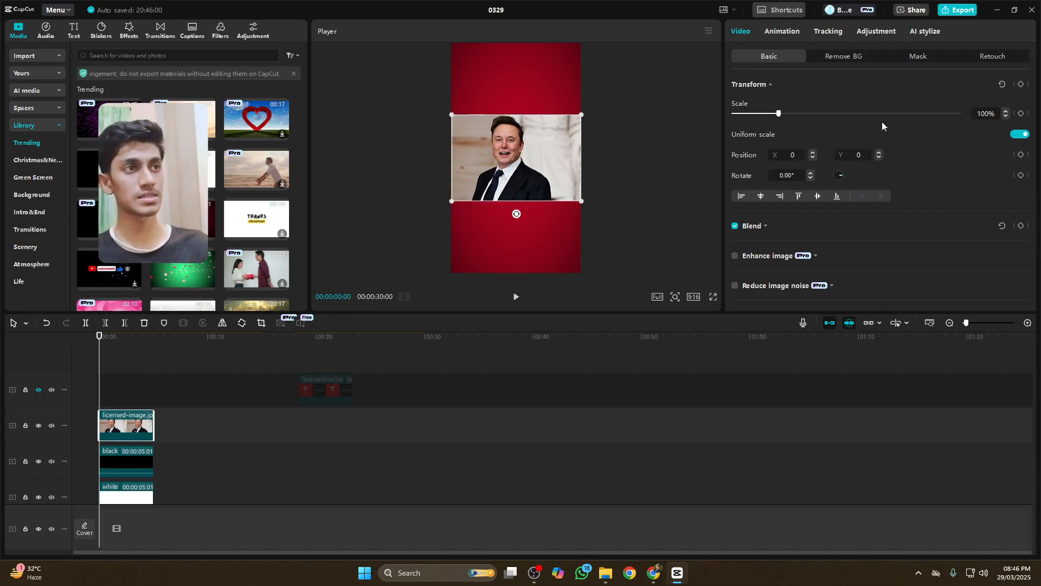
pyautogui.click(842, 56)
pyautogui.click(735, 85)
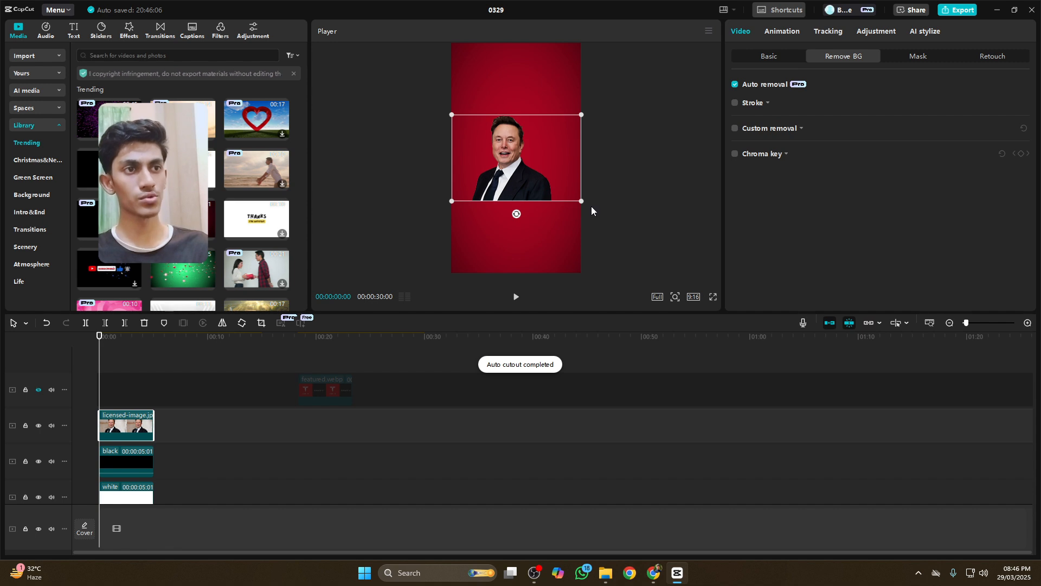
pyautogui.moveTo(582, 202); pyautogui.dragTo(613, 221)
pyautogui.moveTo(533, 206); pyautogui.dragTo(543, 184)
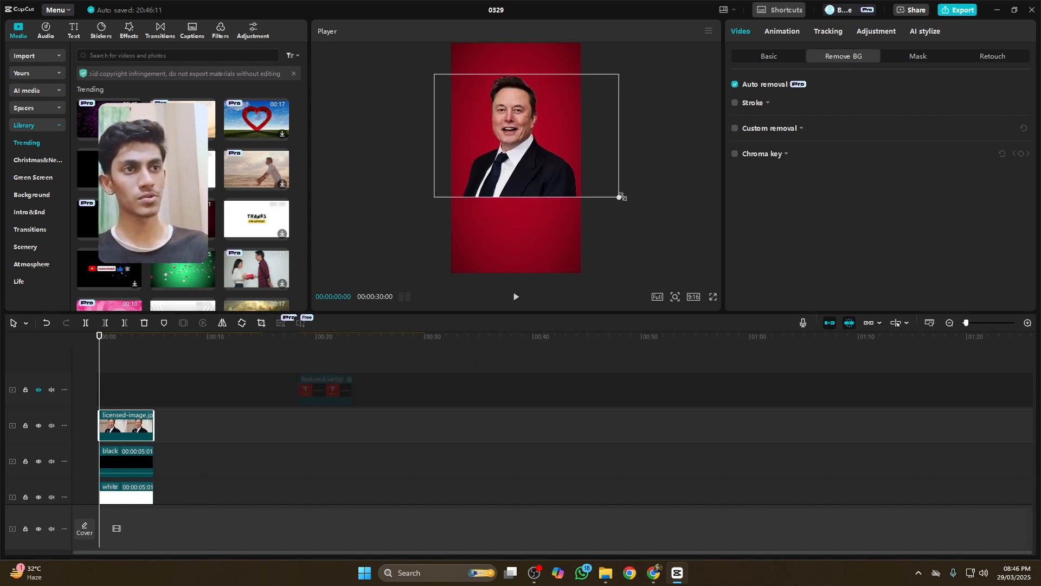
pyautogui.moveTo(621, 196); pyautogui.dragTo(598, 187)
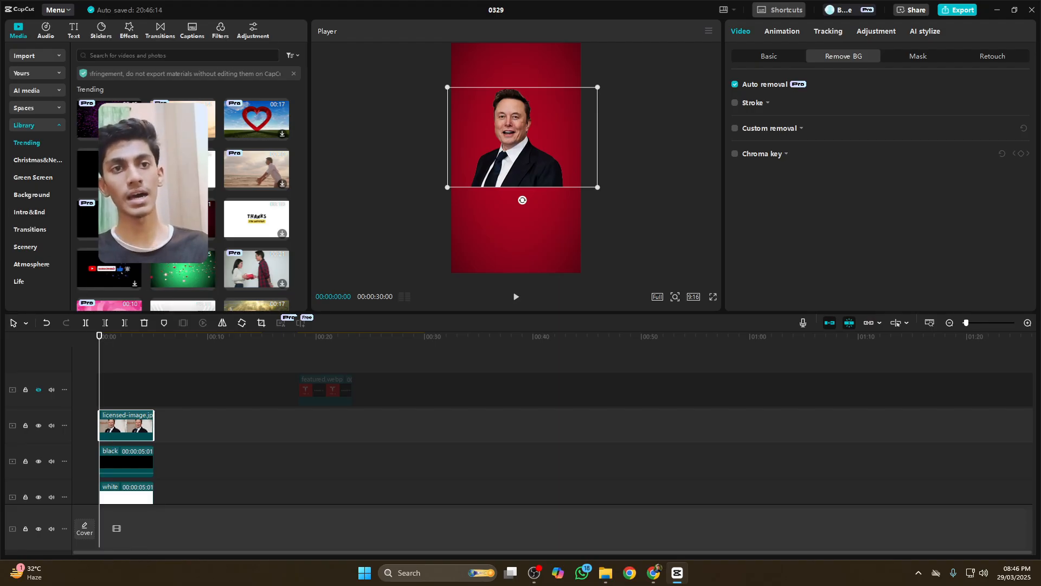
# Add a second white clip directly beneath the portrait, enlarge it slightly past the frame width, and unhide the logo track.
pyautogui.moveTo(132, 345); pyautogui.dragTo(133, 461)
pyautogui.click(38, 389)
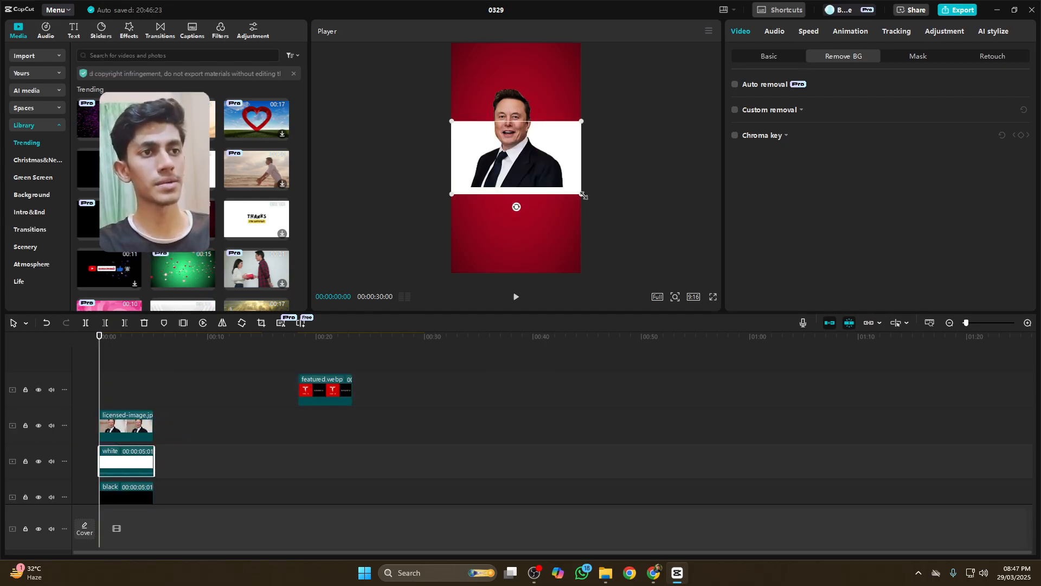
pyautogui.moveTo(584, 195); pyautogui.dragTo(584, 196)
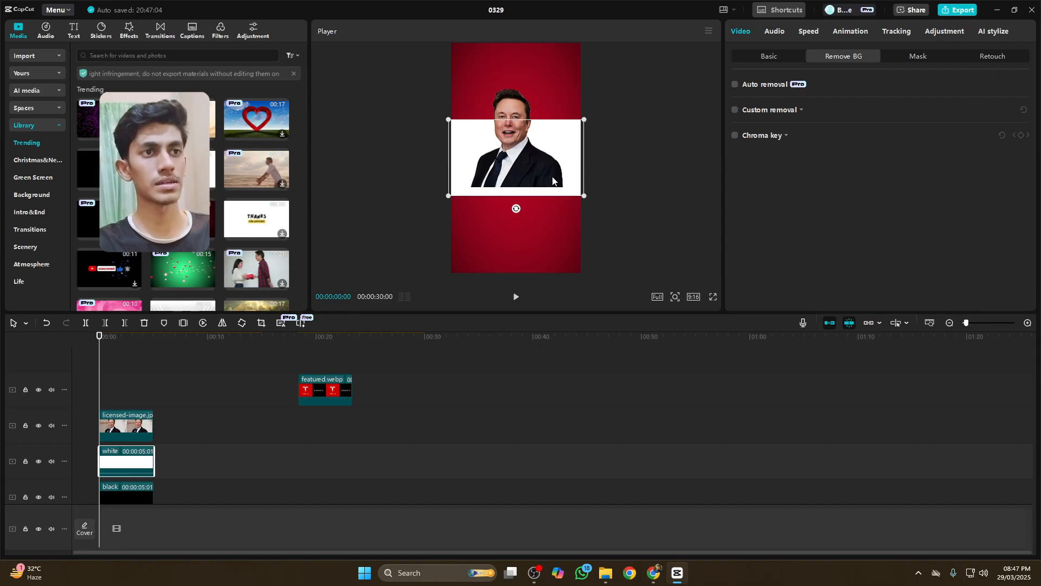
pyautogui.click(516, 109)
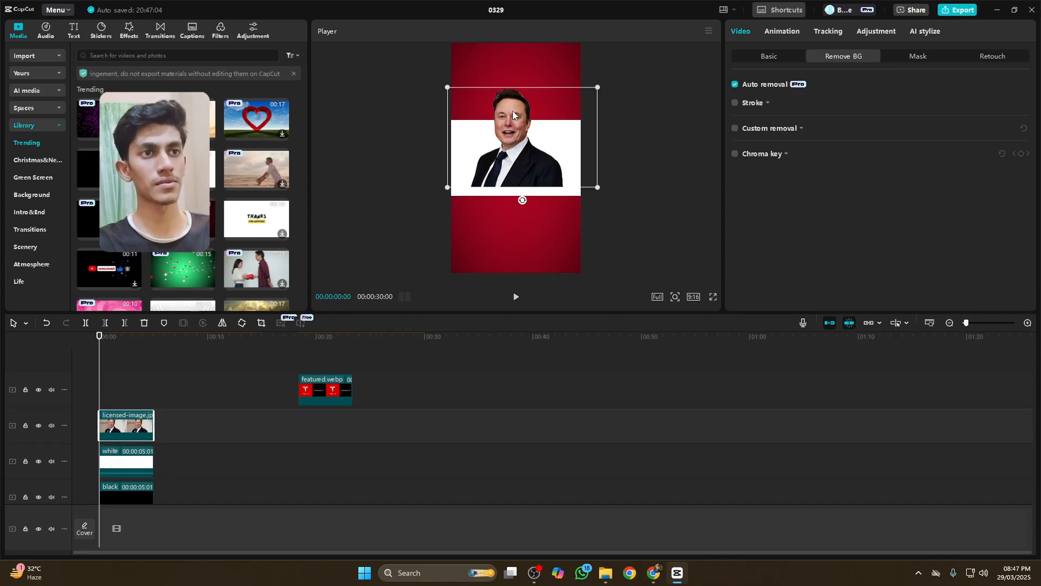
# Lower the portrait to the white clip's base and mask the white clip with a 1405 by 861 rectangle, rounding its corners to 32.
pyautogui.moveTo(512, 111); pyautogui.dragTo(513, 119)
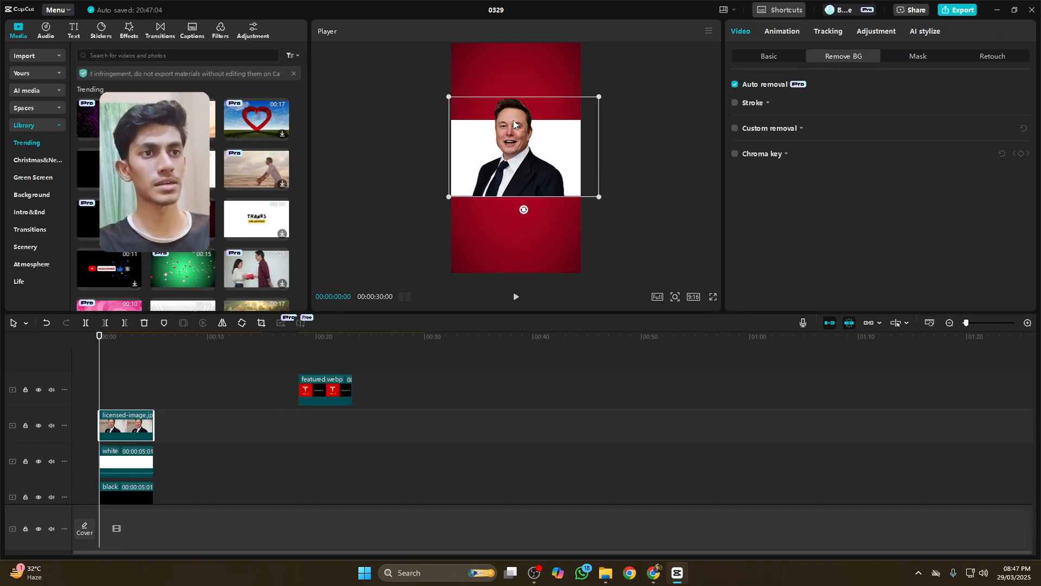
pyautogui.click(128, 460)
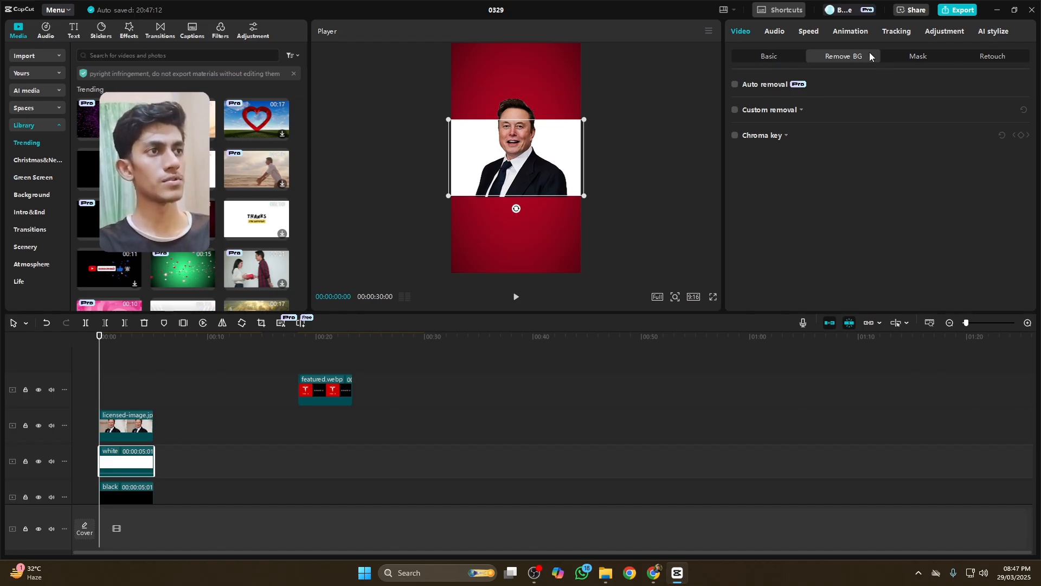
pyautogui.click(929, 56)
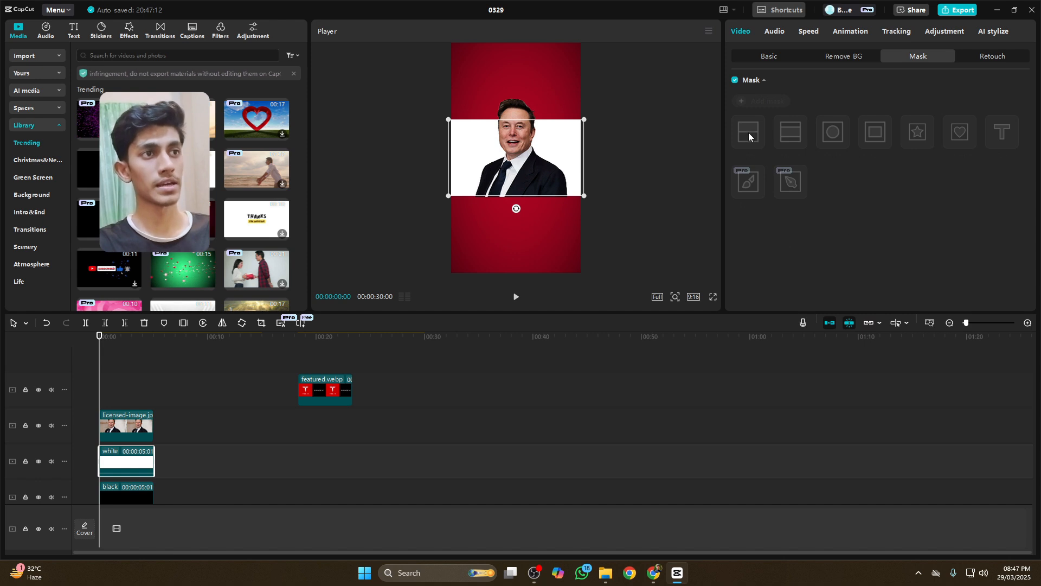
pyautogui.click(755, 103)
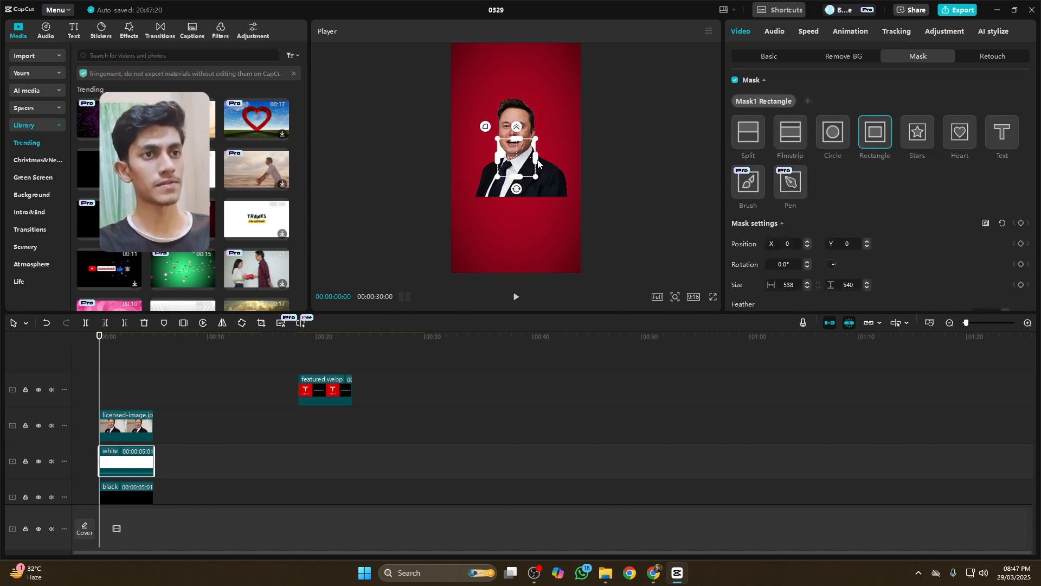
pyautogui.moveTo(537, 159); pyautogui.dragTo(567, 159)
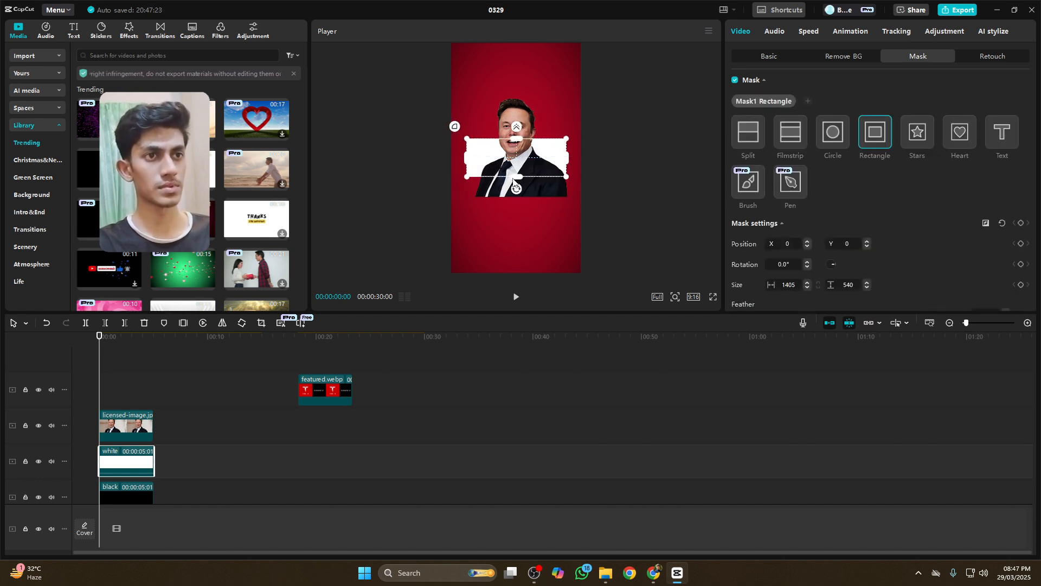
pyautogui.moveTo(513, 180); pyautogui.dragTo(516, 196)
pyautogui.scroll(-3, 789, 243)
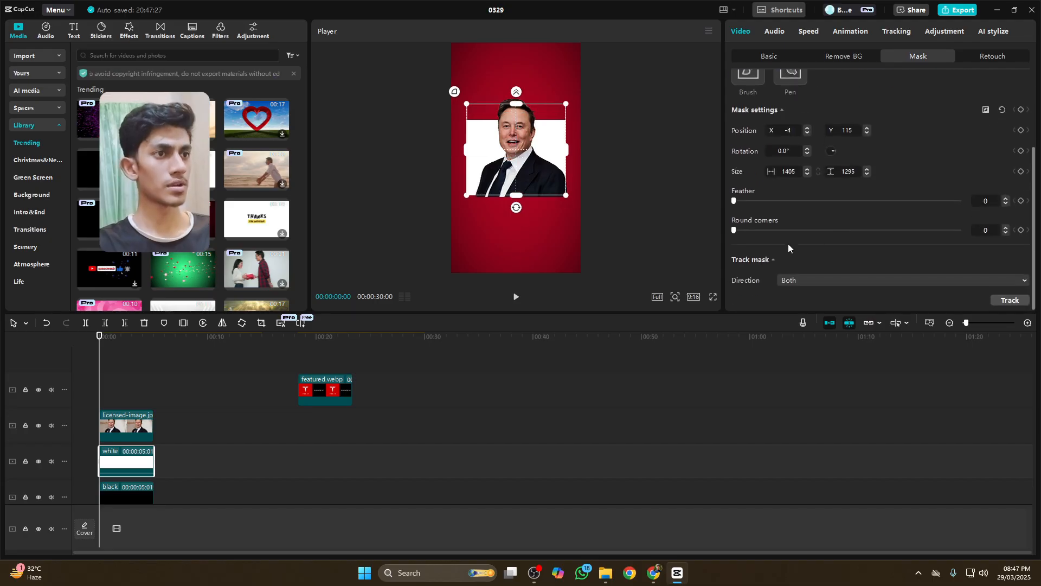
pyautogui.moveTo(735, 230); pyautogui.dragTo(806, 232)
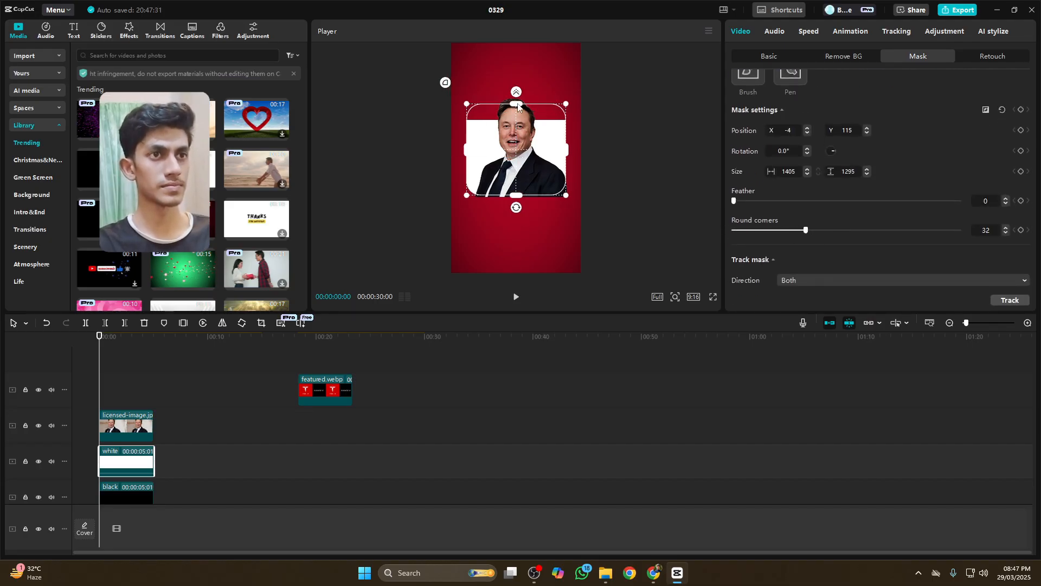
pyautogui.moveTo(519, 113); pyautogui.dragTo(524, 159)
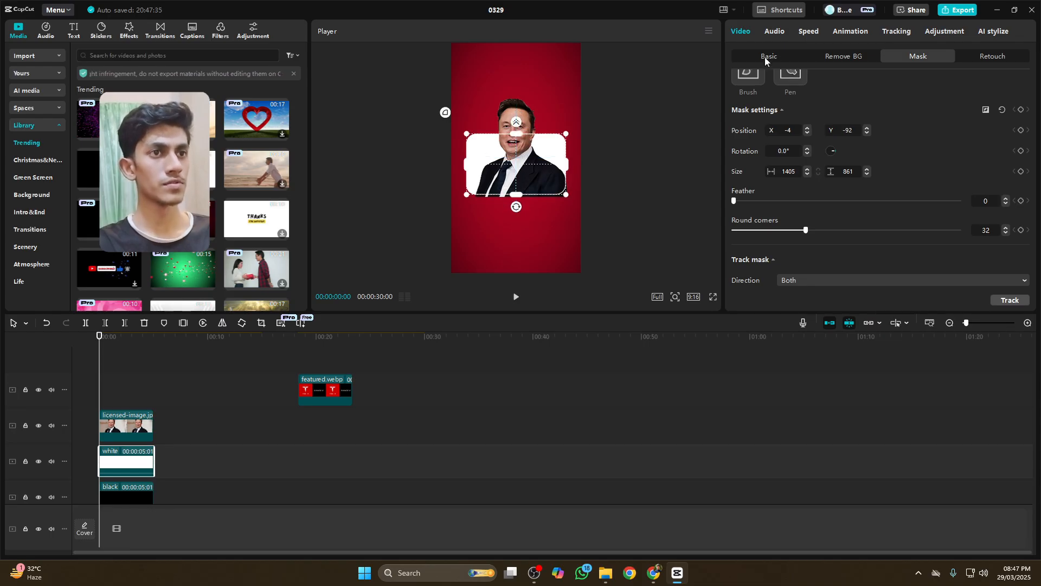
# Scale the white card to 122% and lower the portrait to Y 57 so it slightly overlaps the card's bottom edge.
pyautogui.click(765, 57)
pyautogui.click(590, 196)
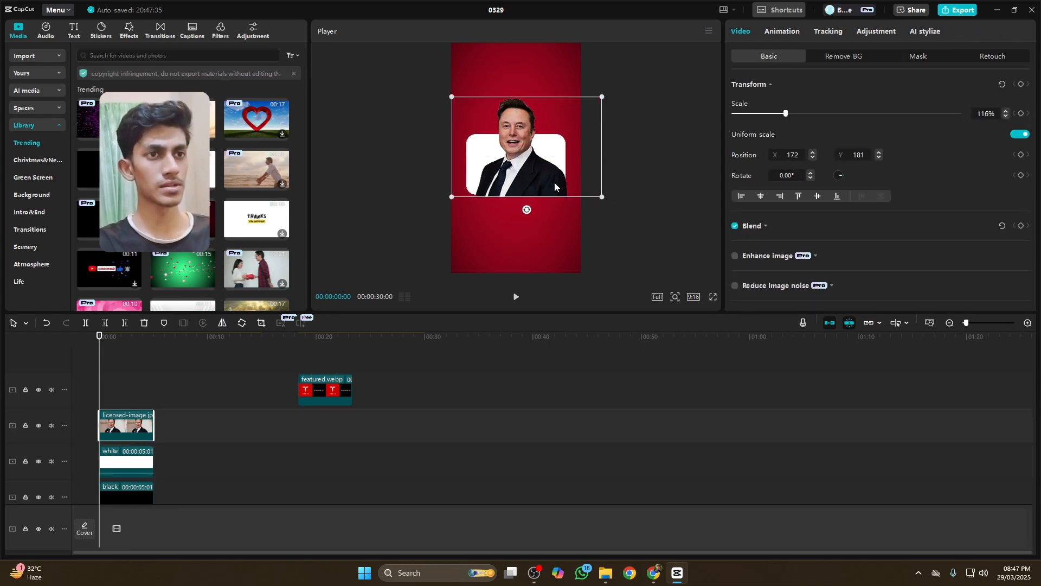
pyautogui.click(126, 465)
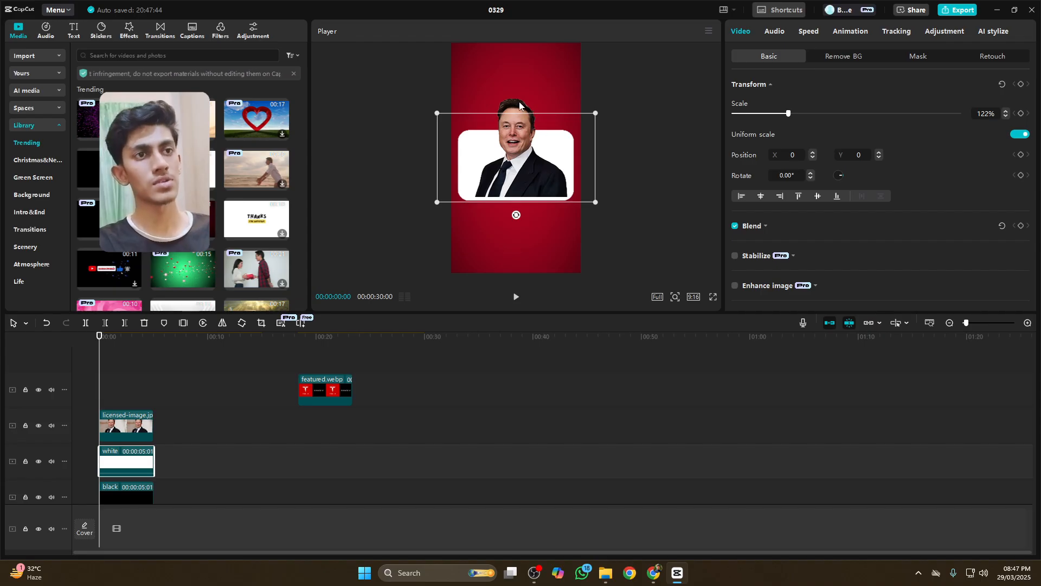
pyautogui.click(115, 433)
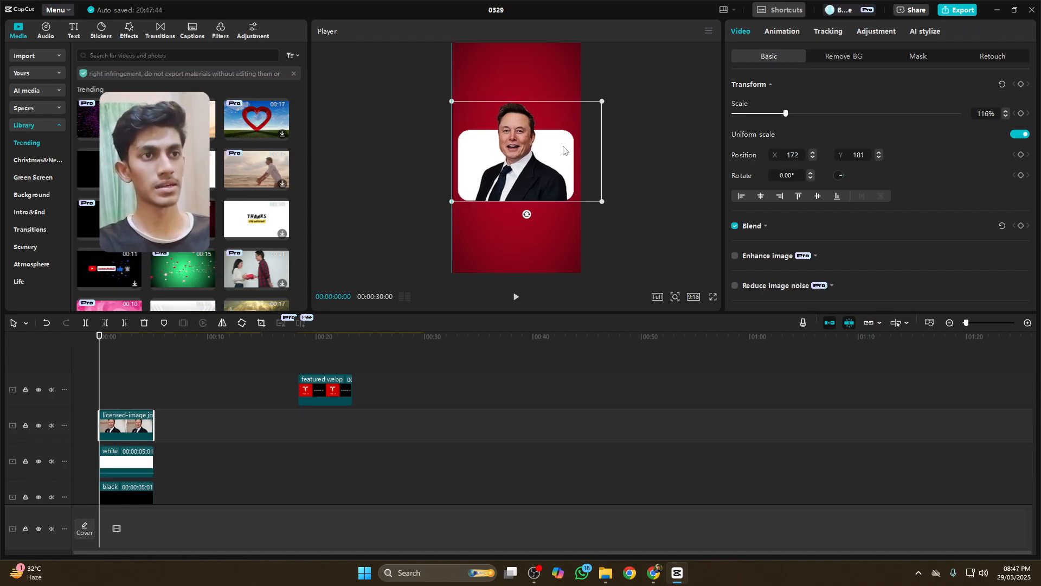
pyautogui.click(559, 230)
pyautogui.scroll(6, 558, 187)
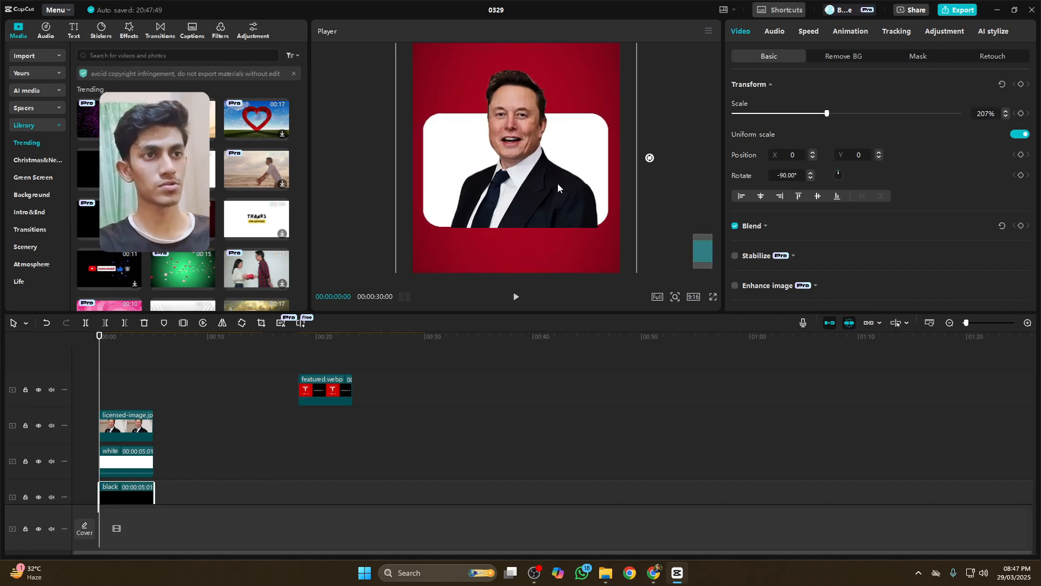
pyautogui.click(111, 436)
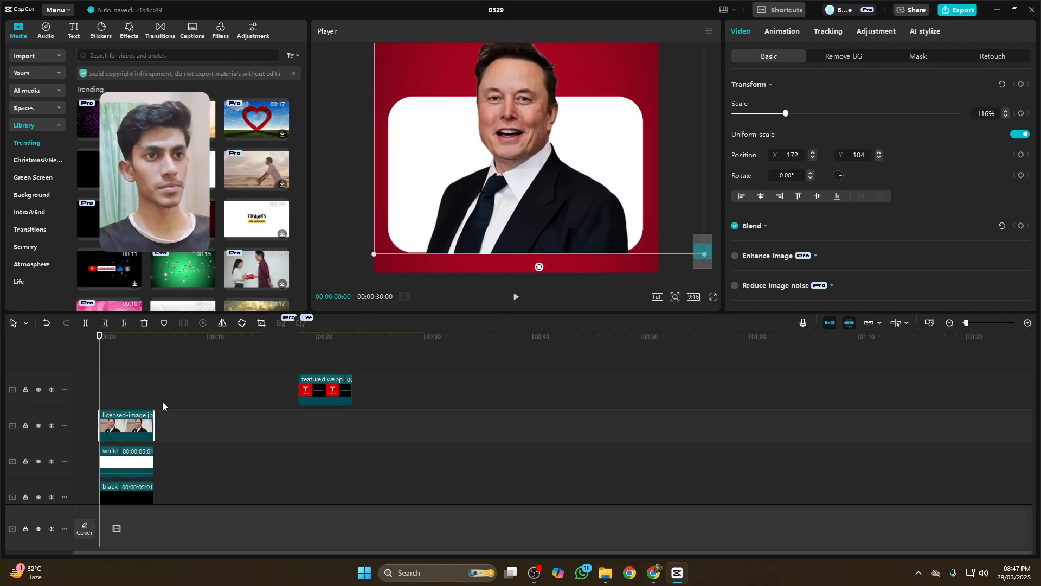
pyautogui.moveTo(535, 200); pyautogui.dragTo(534, 211)
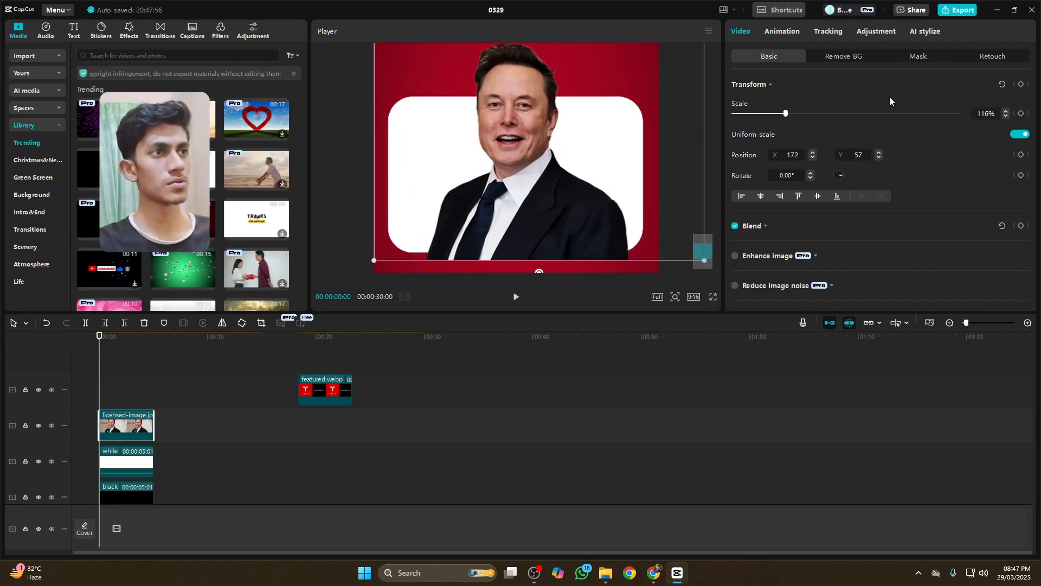
# Trim the portrait along the white card's bottom edge with a Split mask and shift the portrait to X 123.
pyautogui.click(920, 56)
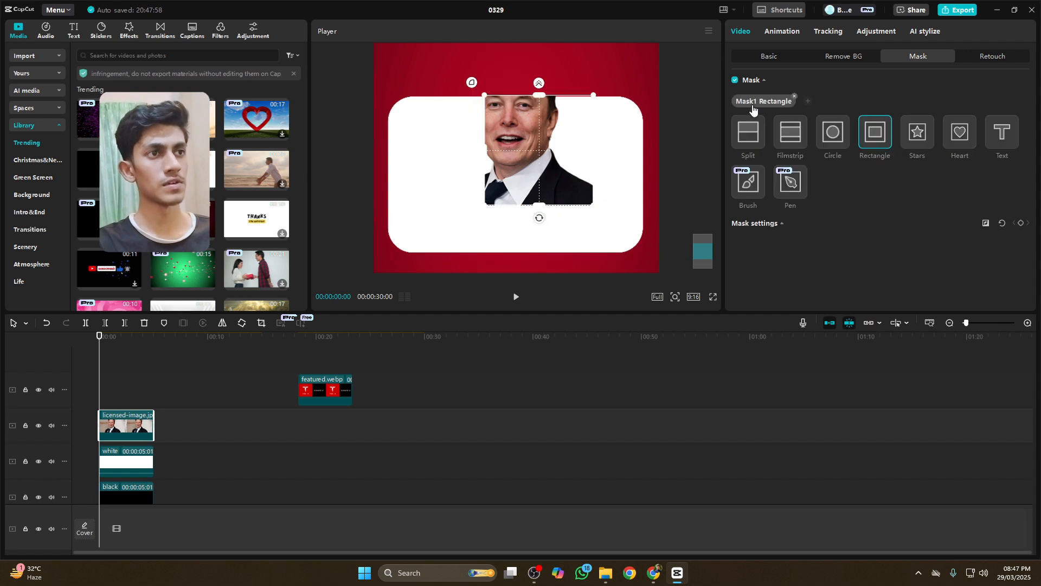
pyautogui.click(752, 133)
pyautogui.moveTo(574, 160); pyautogui.dragTo(567, 261)
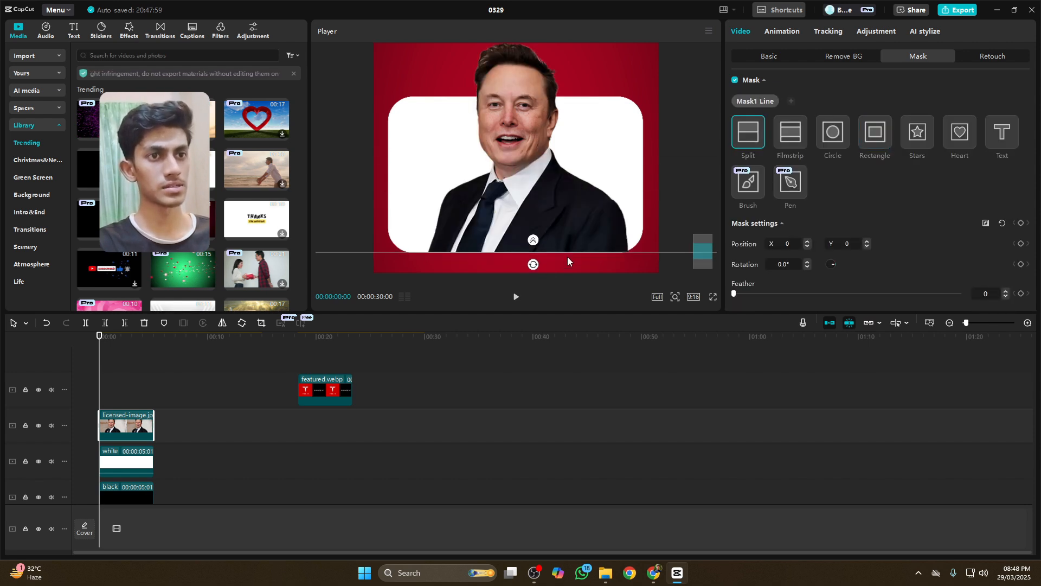
pyautogui.click(779, 59)
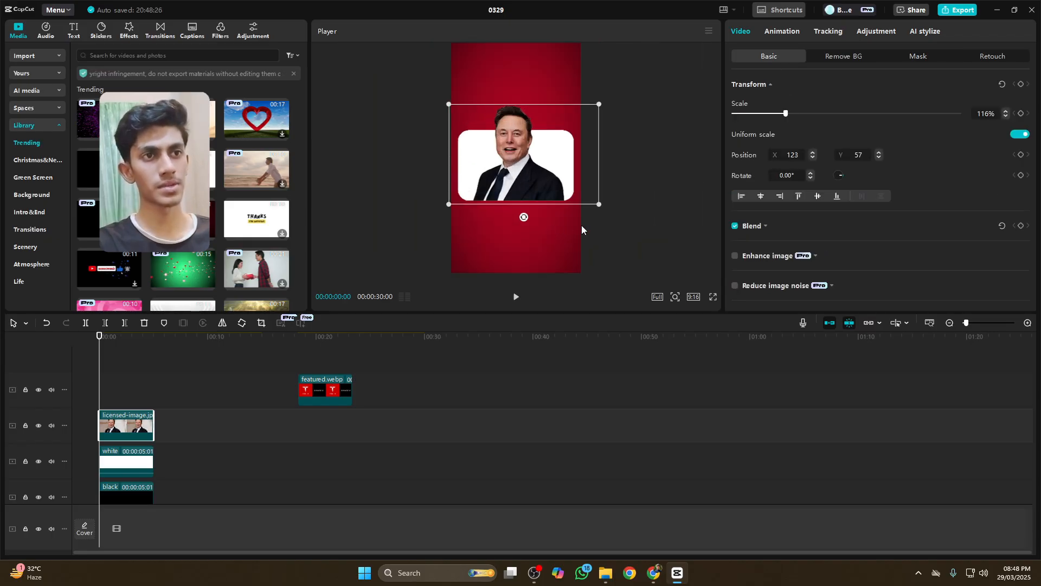
pyautogui.click(108, 387)
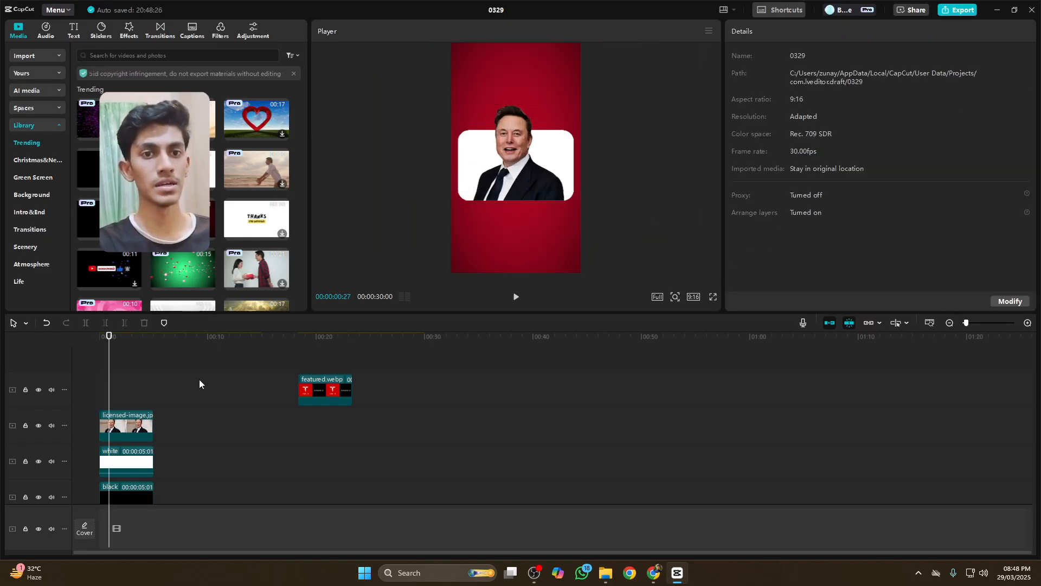
pyautogui.click(200, 379)
pyautogui.click(124, 383)
pyautogui.moveTo(124, 389); pyautogui.dragTo(103, 388)
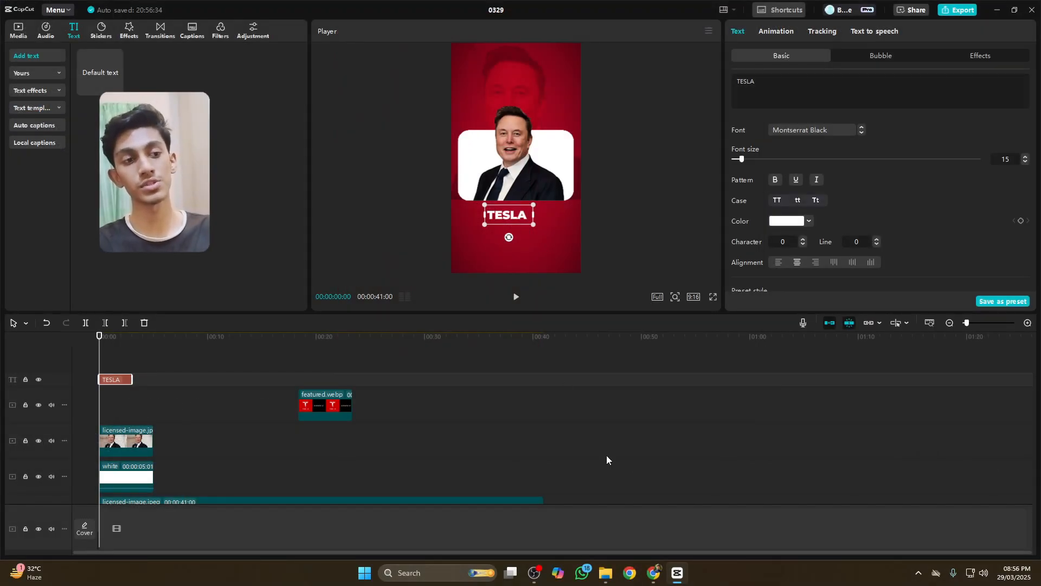
# Switch to the script in Google Docs and copy "Elon Musk" from the Slide 1 heading.
pyautogui.click(654, 573)
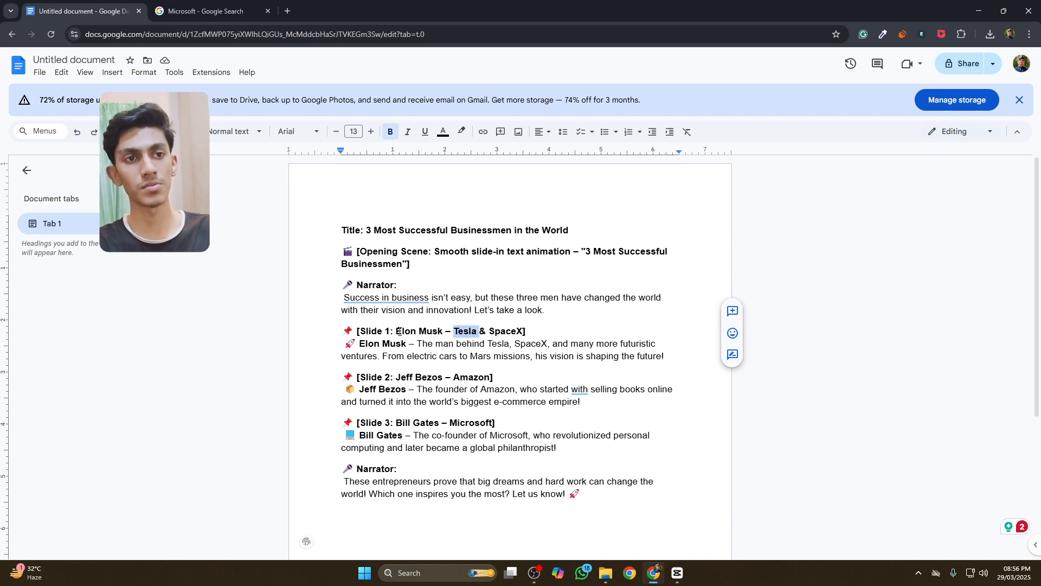
pyautogui.moveTo(399, 331); pyautogui.dragTo(445, 327)
pyautogui.hotkey('ctrl', 'c')
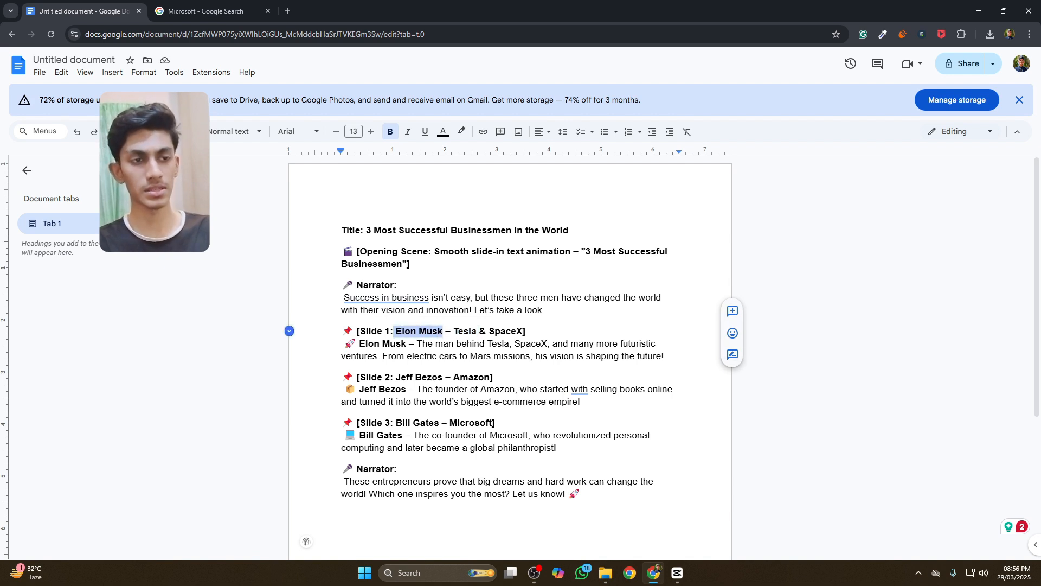
# Return to CapCut, replace the TESLA title with the copied name in uppercase, and place it below the card and beneath the logo track.
pyautogui.click(678, 573)
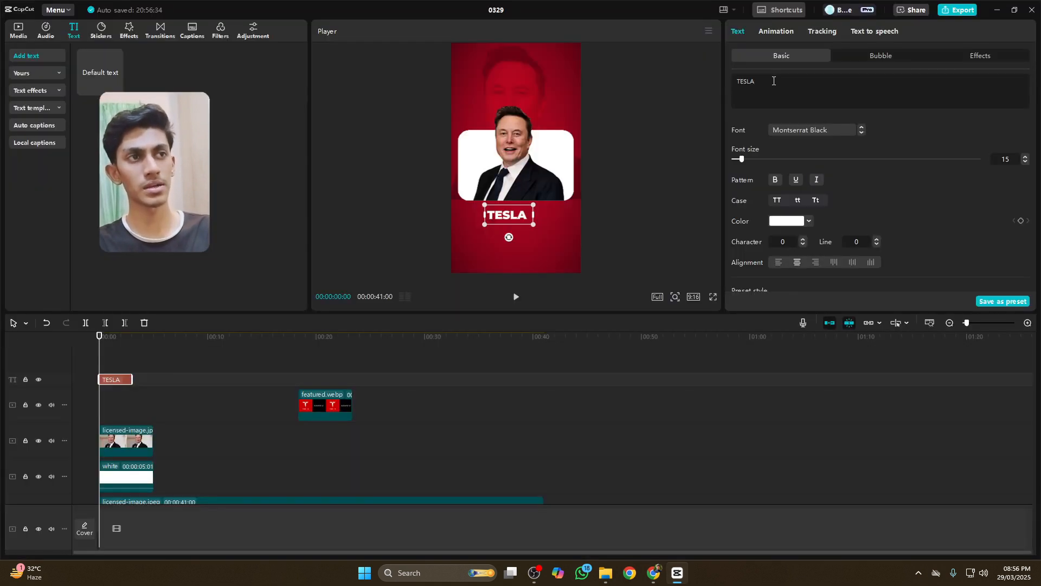
pyautogui.hotkey('ctrl', 'a')
pyautogui.hotkey('ctrl', 'v')
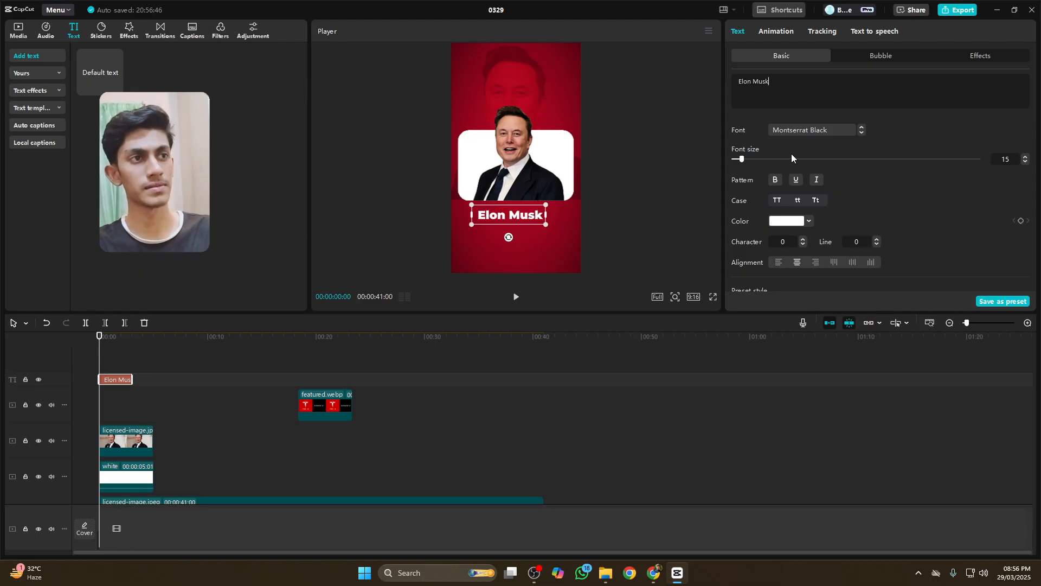
pyautogui.click(776, 201)
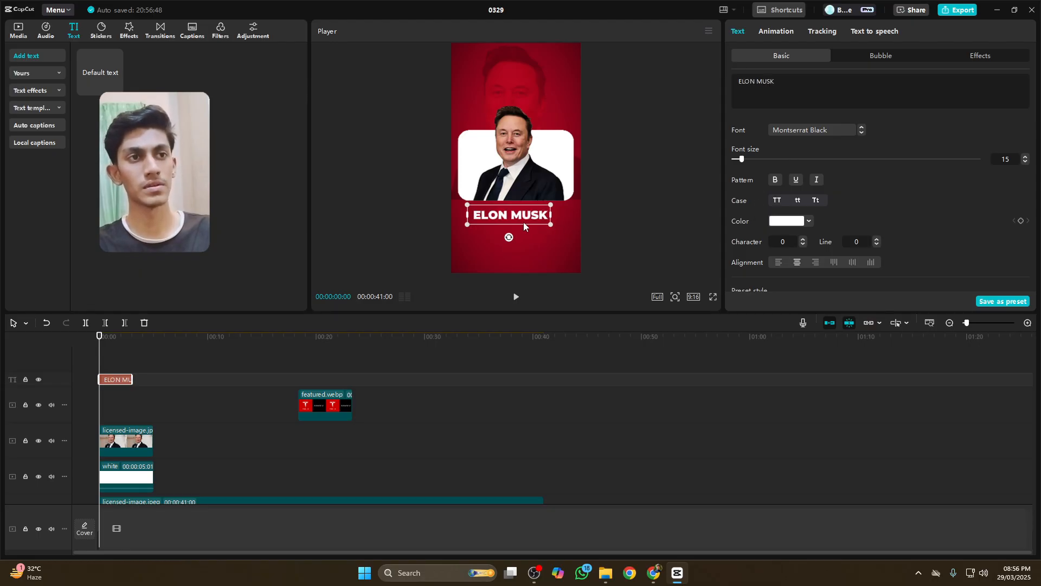
pyautogui.moveTo(524, 222); pyautogui.dragTo(528, 218)
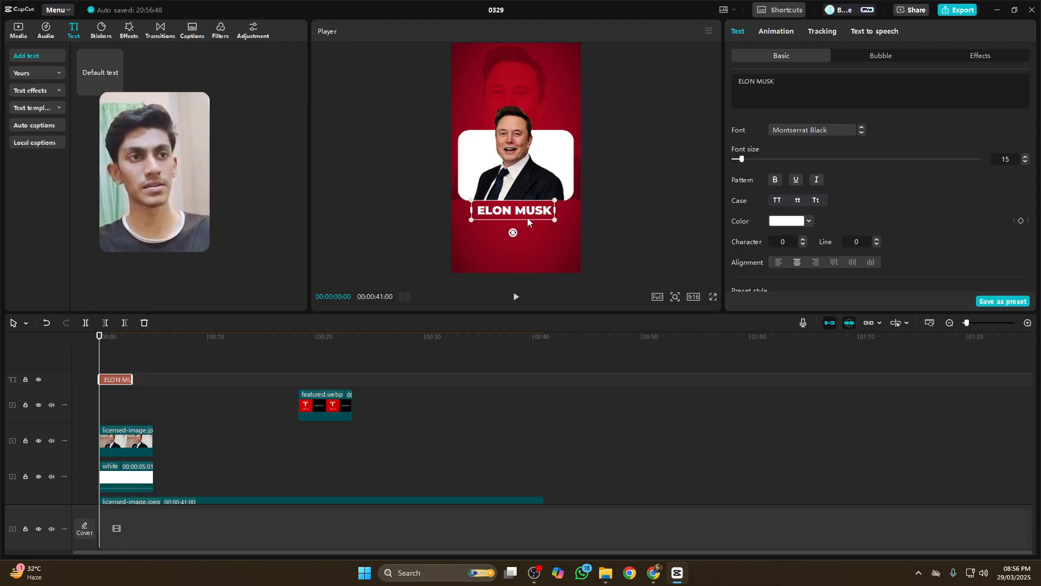
pyautogui.moveTo(111, 382); pyautogui.dragTo(112, 425)
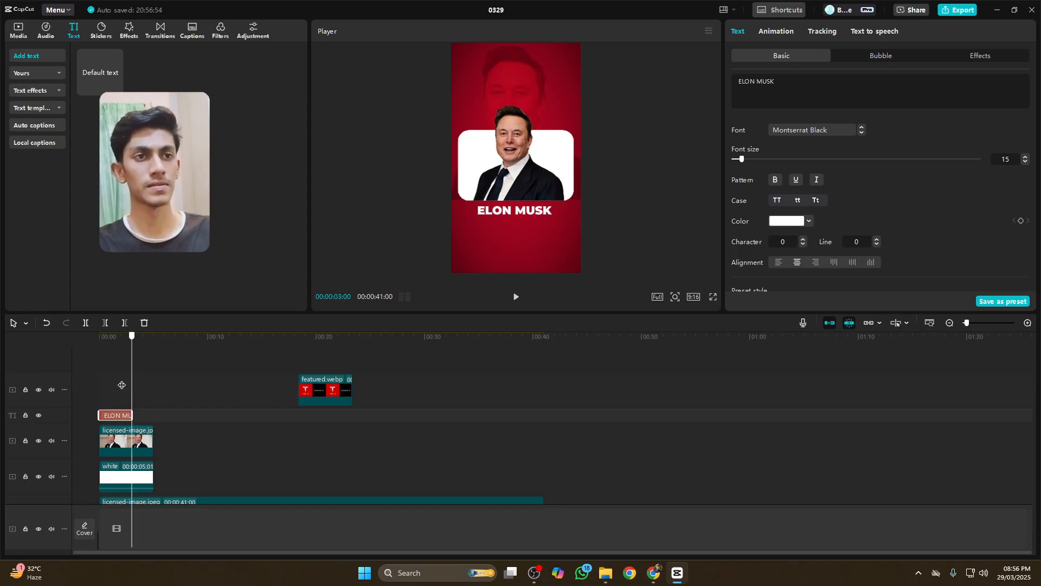
# Set the ELON MUSK title's font to Bebas Neue Regular, enlarge it slightly, and center it just under the white card.
pyautogui.click(804, 131)
pyautogui.write('b')
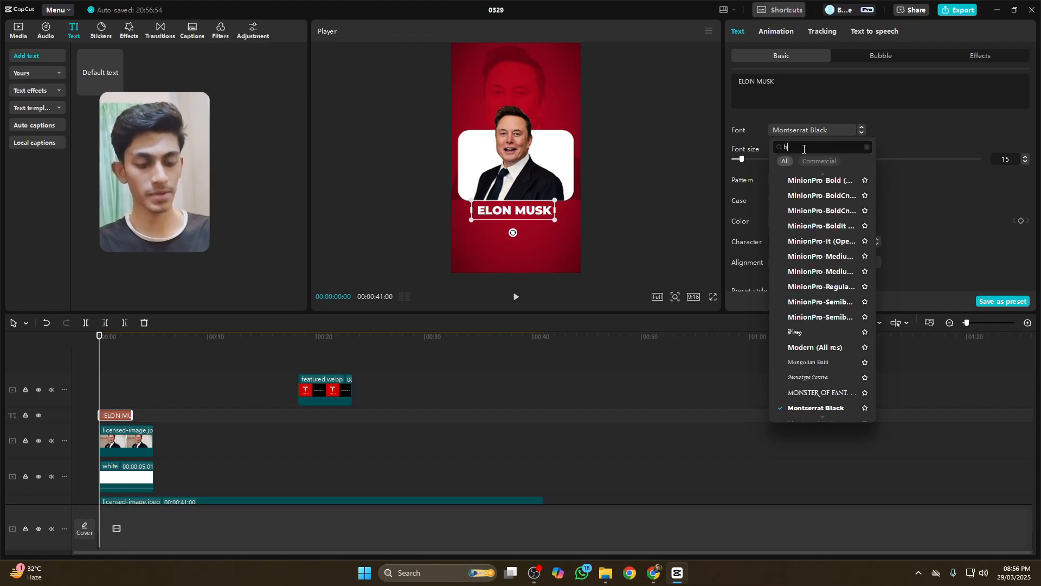
pyautogui.write('eba')
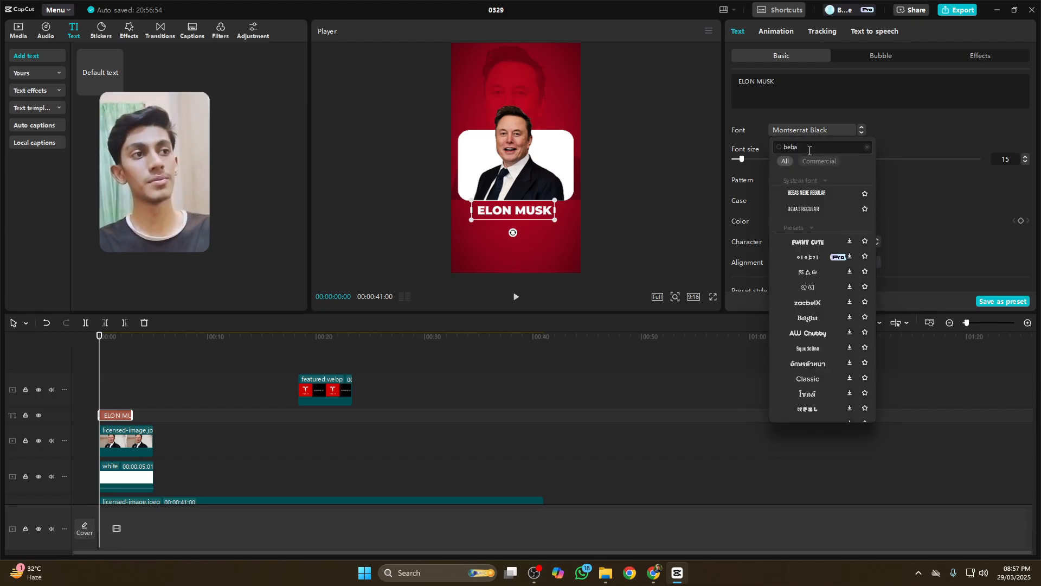
pyautogui.click(809, 192)
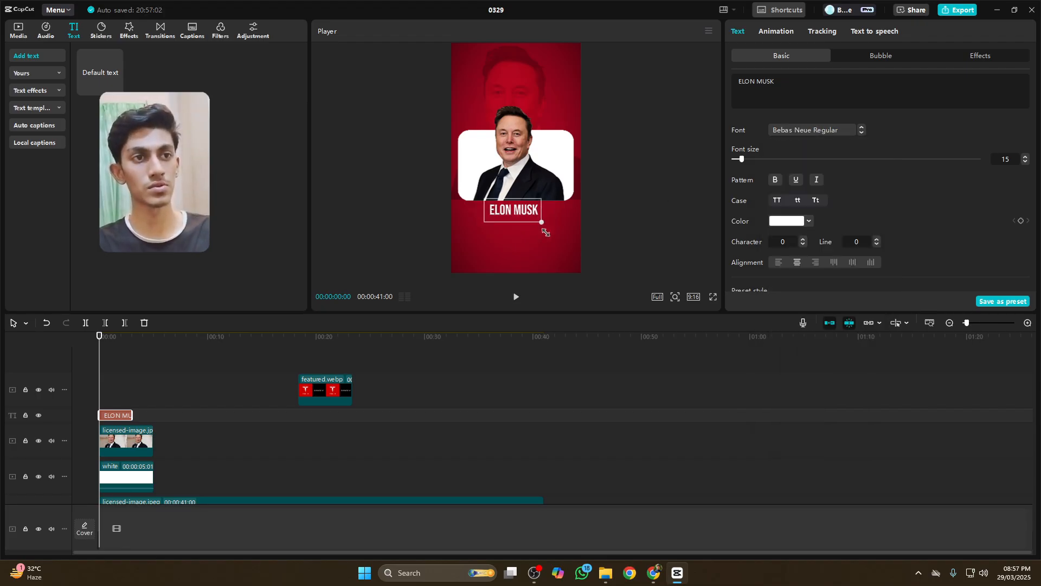
pyautogui.moveTo(523, 209); pyautogui.dragTo(526, 211)
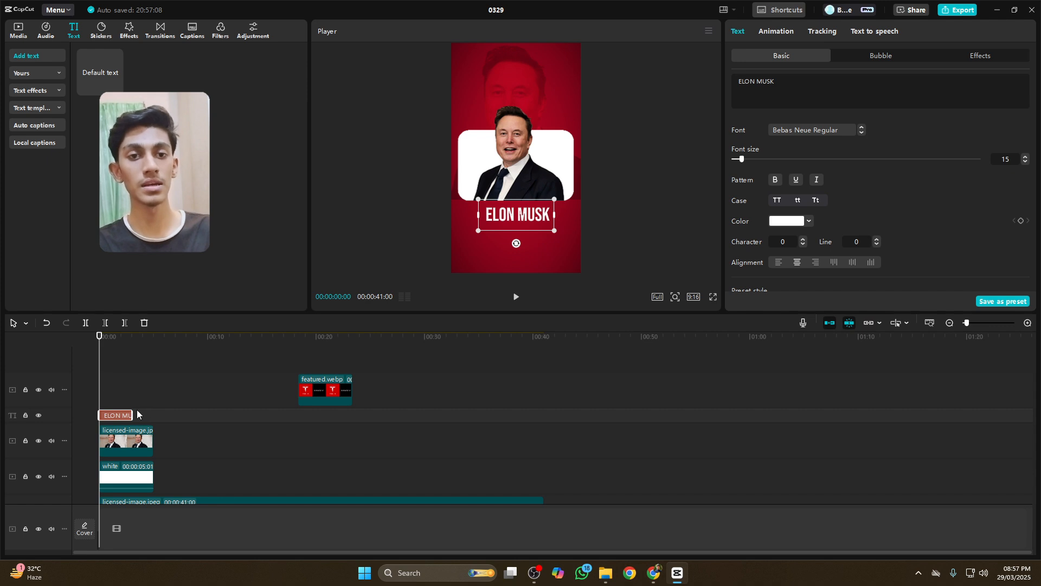
pyautogui.scroll(-3, 137, 414)
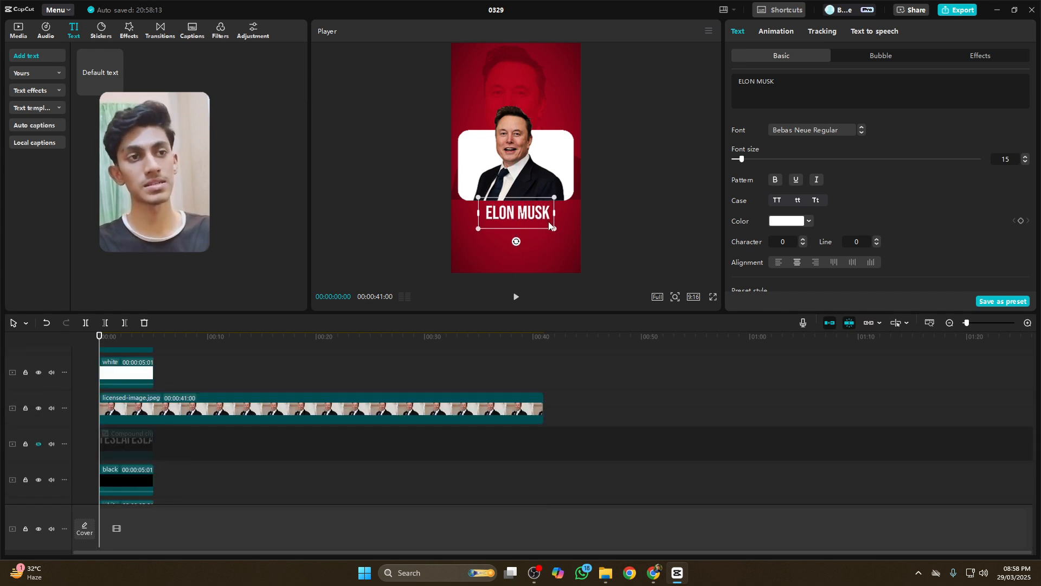
pyautogui.moveTo(556, 230); pyautogui.dragTo(522, 220)
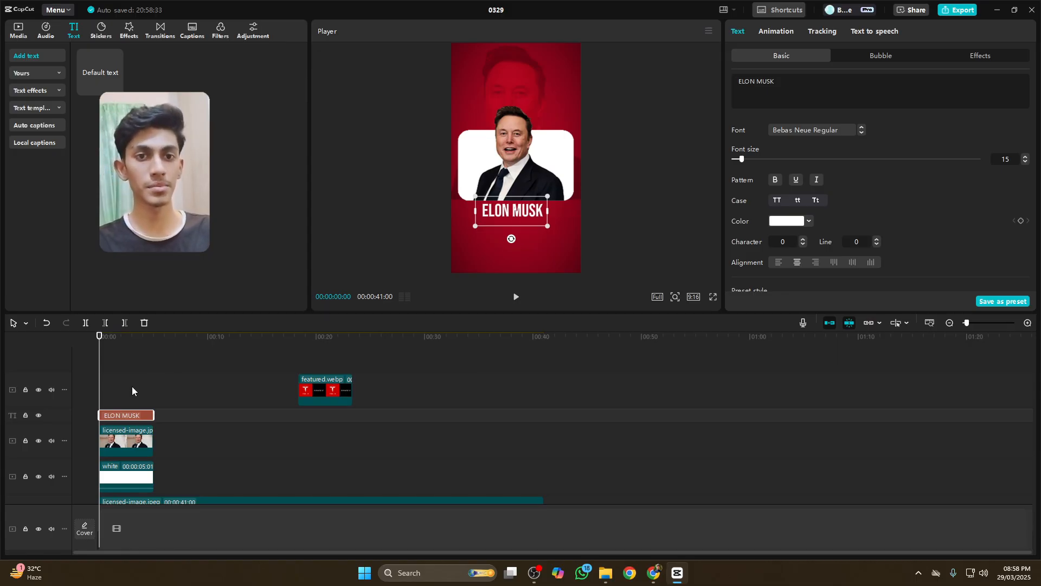
# Extend the ELON MUSK title and the portrait clip beneath it to about 8 seconds on the timeline.
pyautogui.moveTo(154, 415); pyautogui.dragTo(191, 417)
pyautogui.scroll(-3, 119, 385)
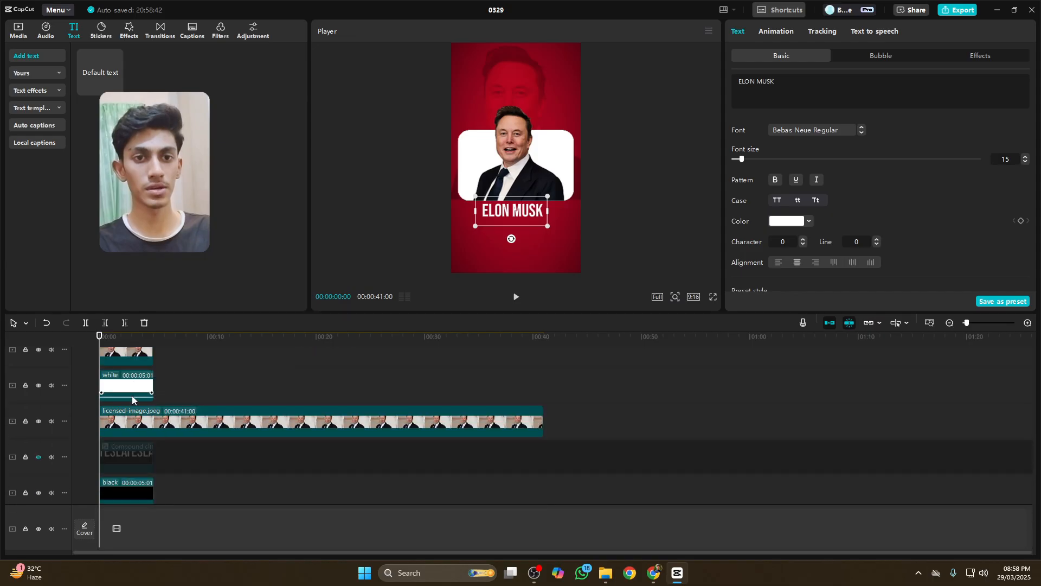
pyautogui.click(150, 377)
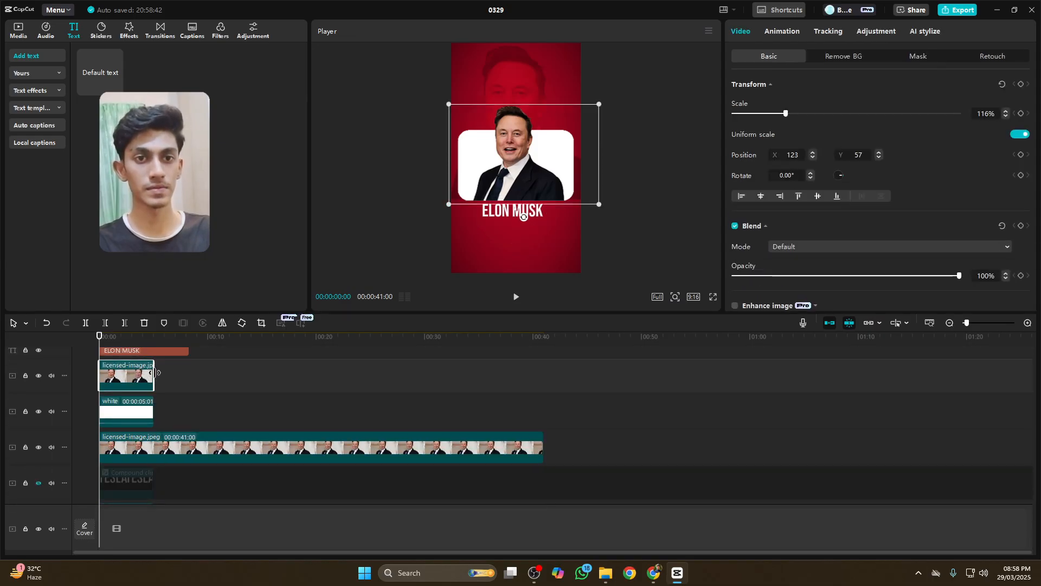
pyautogui.moveTo(154, 374); pyautogui.dragTo(189, 374)
# Replace the white card clip with a freeze frame of itself and stretch it to 00:00:08:09, matching the portrait's end.
pyautogui.click(139, 410)
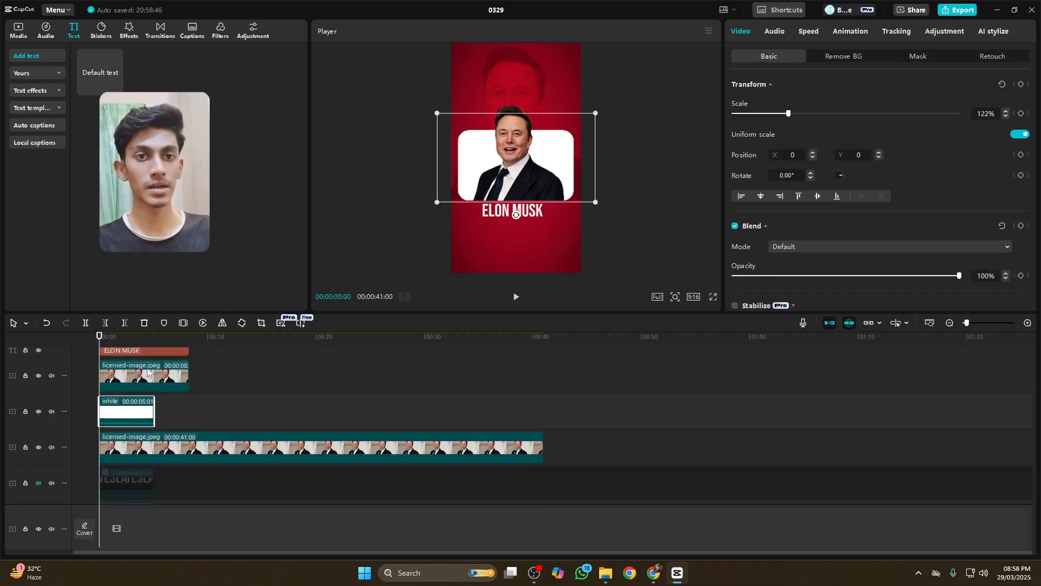
pyautogui.click(184, 322)
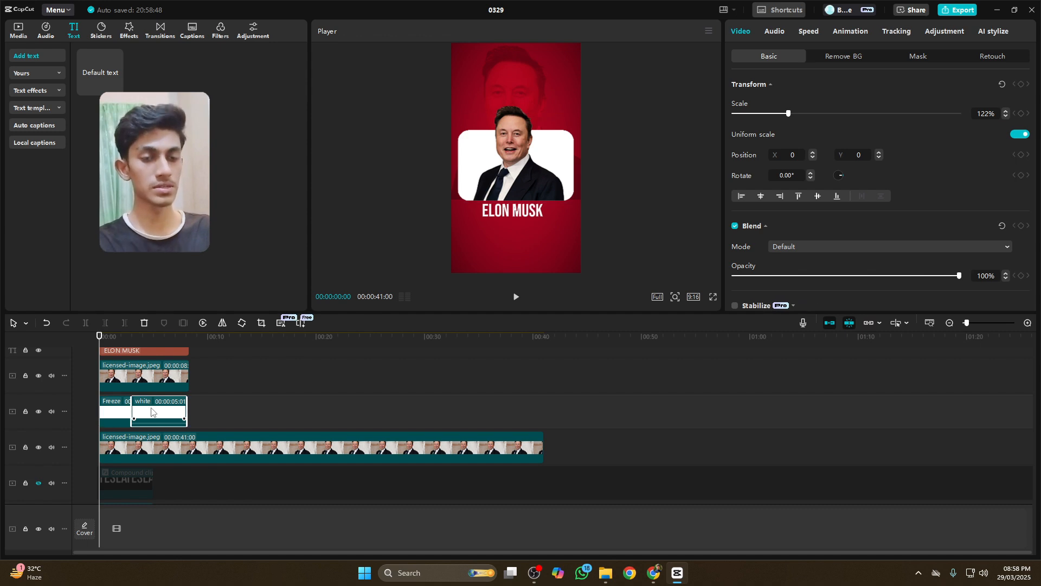
pyautogui.press('Delete')
pyautogui.click(128, 417)
pyautogui.moveTo(135, 408); pyautogui.dragTo(189, 407)
# Replace the black clip with a freeze frame of itself and stretch it to 00:00:08:09.
pyautogui.scroll(-2, 173, 420)
pyautogui.click(130, 450)
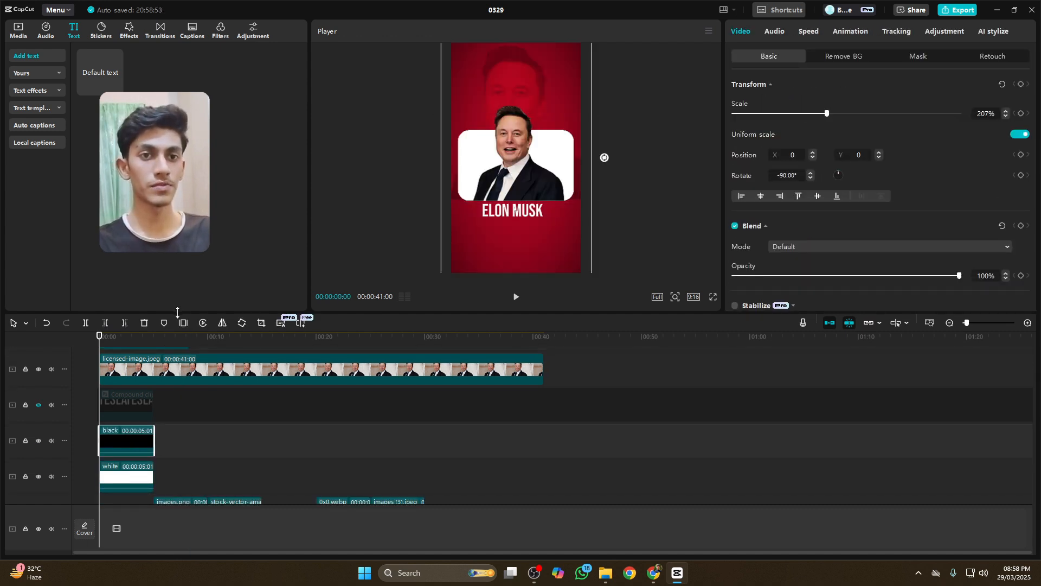
pyautogui.click(183, 324)
pyautogui.press('Delete')
pyautogui.click(115, 443)
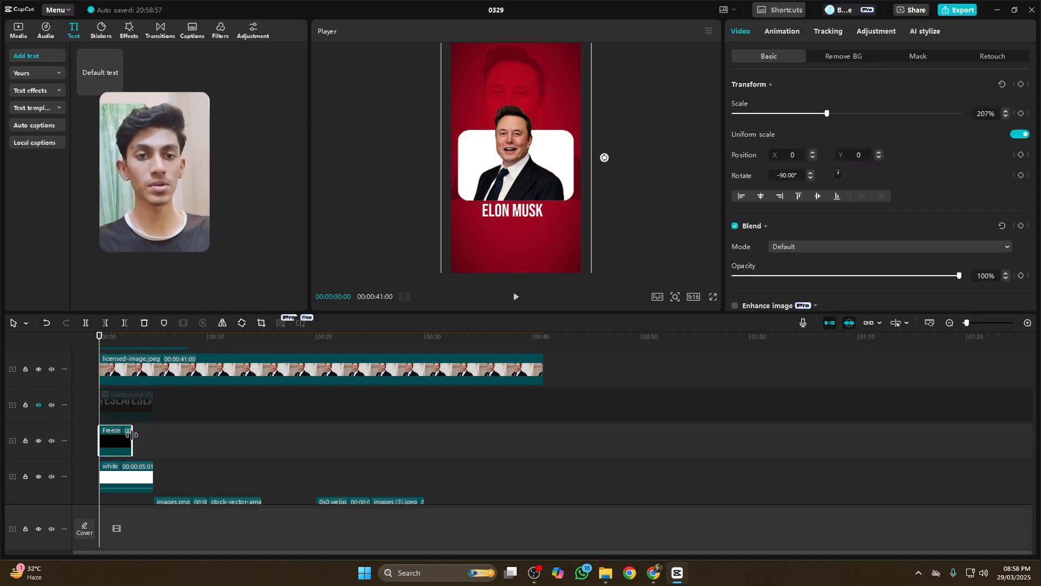
pyautogui.moveTo(130, 431); pyautogui.dragTo(186, 421)
# Create a freeze frame from the white background clip below the black layer and play back the slide from the start.
pyautogui.scroll(-2, 186, 421)
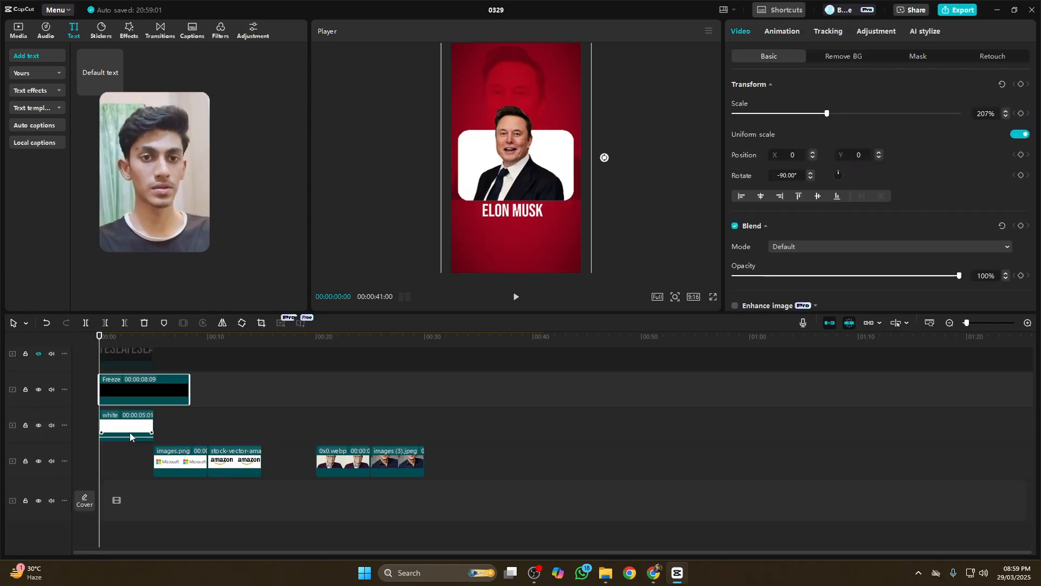
pyautogui.click(130, 429)
pyautogui.click(185, 325)
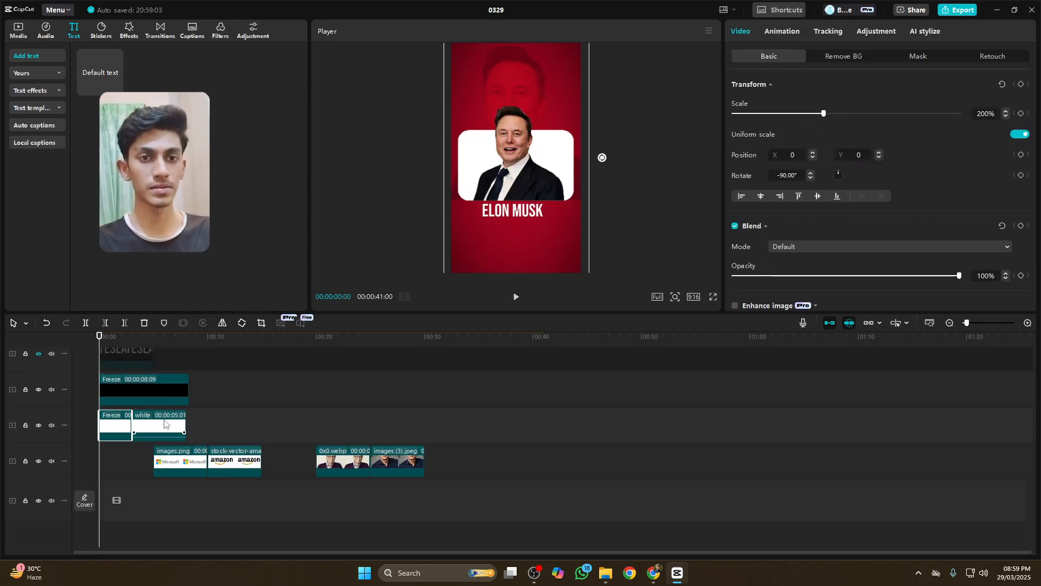
pyautogui.press('space')
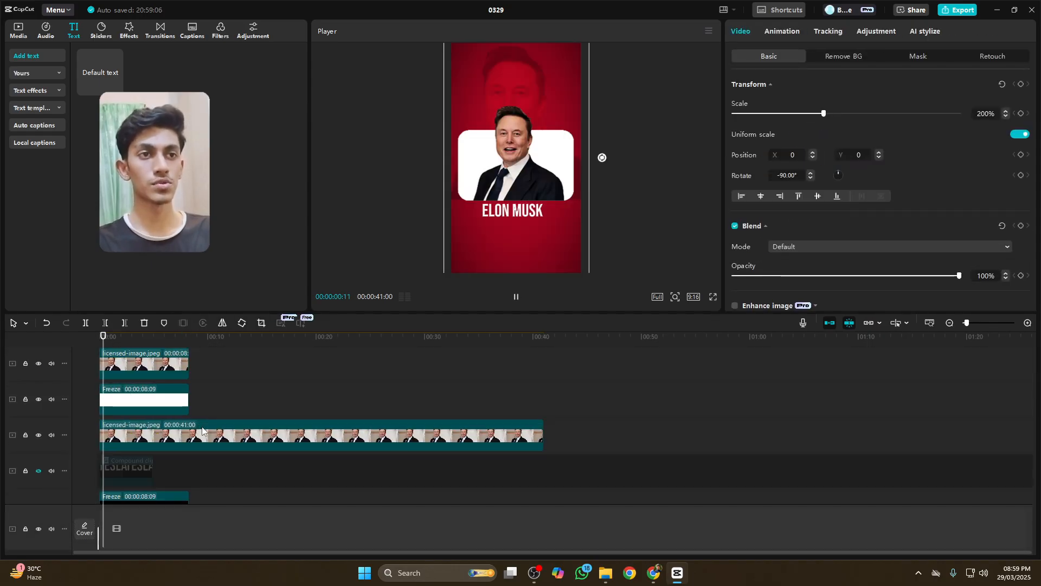
pyautogui.scroll(2, 209, 411)
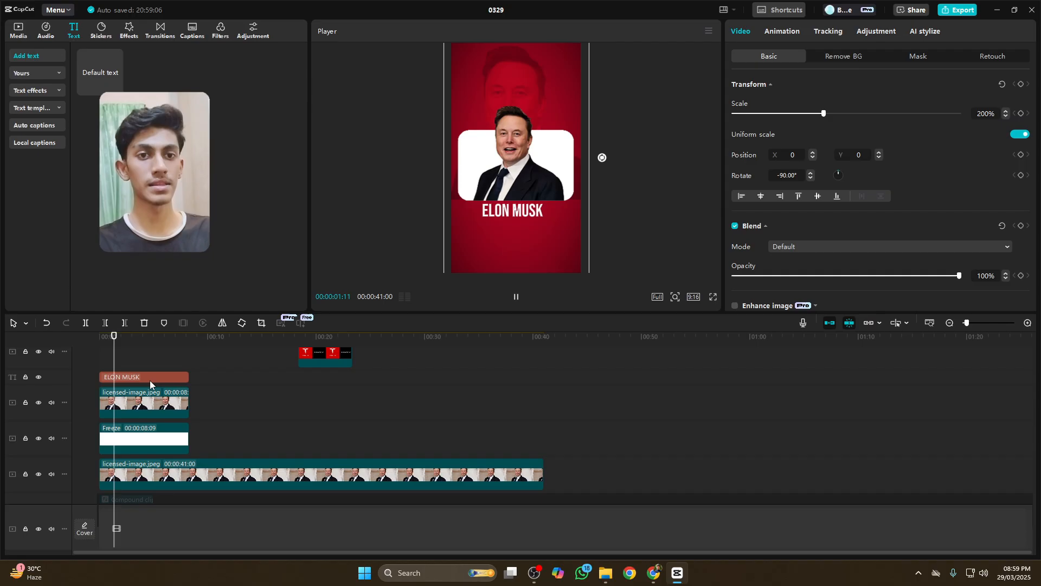
pyautogui.scroll(1, 150, 379)
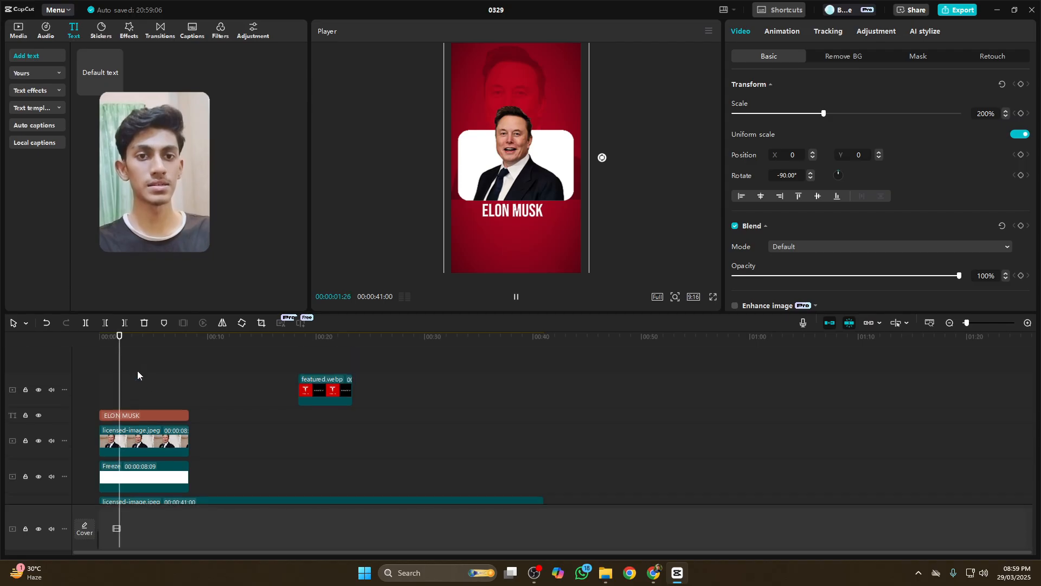
# Stop playback, select all of the slide's layers and trim off everything after 00:00:03:05.
pyautogui.press('space')
pyautogui.moveTo(112, 369); pyautogui.dragTo(132, 449)
pyautogui.press('w')
# Duplicate all of the trimmed slide layers so the copy starts at 00:00:03:05, directly after the original.
pyautogui.scroll(2, 165, 432)
pyautogui.scroll(2, 165, 428)
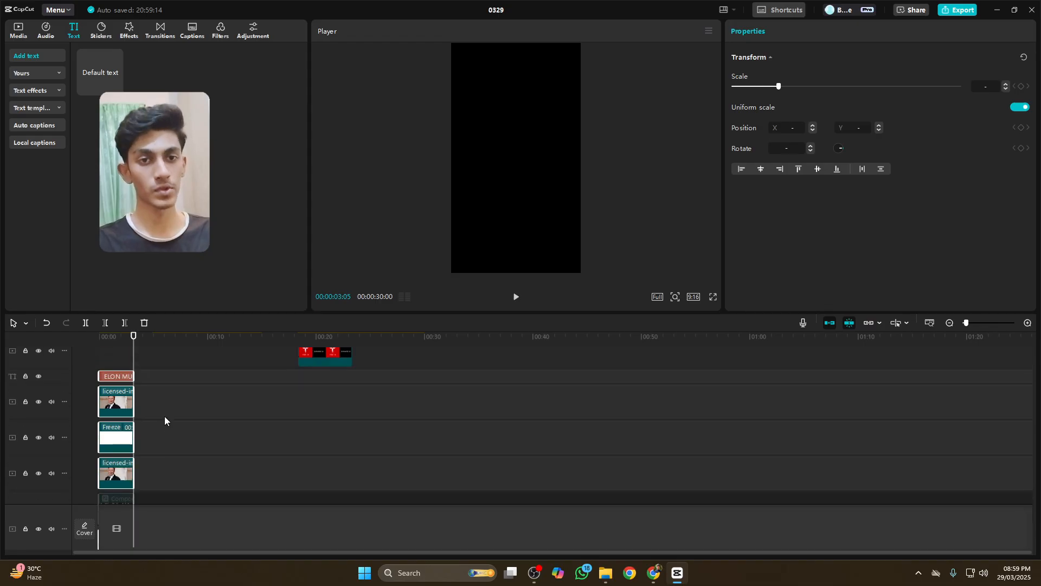
pyautogui.hotkey('ctrl', 'c')
pyautogui.hotkey('ctrl', 'v')
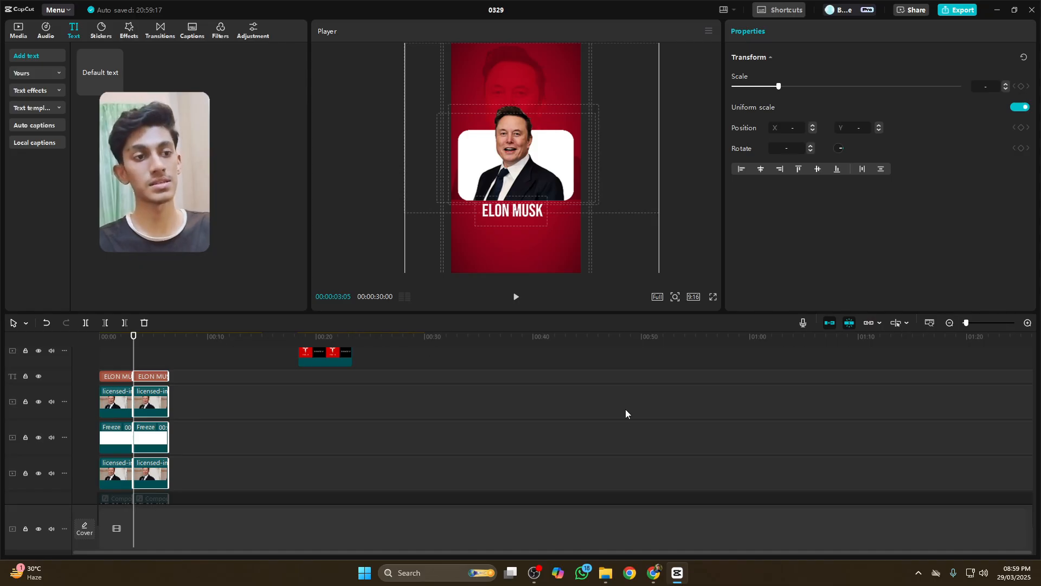
# Switch to the script in Google Docs, copy "Jeff Bezos" from the Slide 2 heading, and return to CapCut.
pyautogui.hotkey('alt', 'Tab')
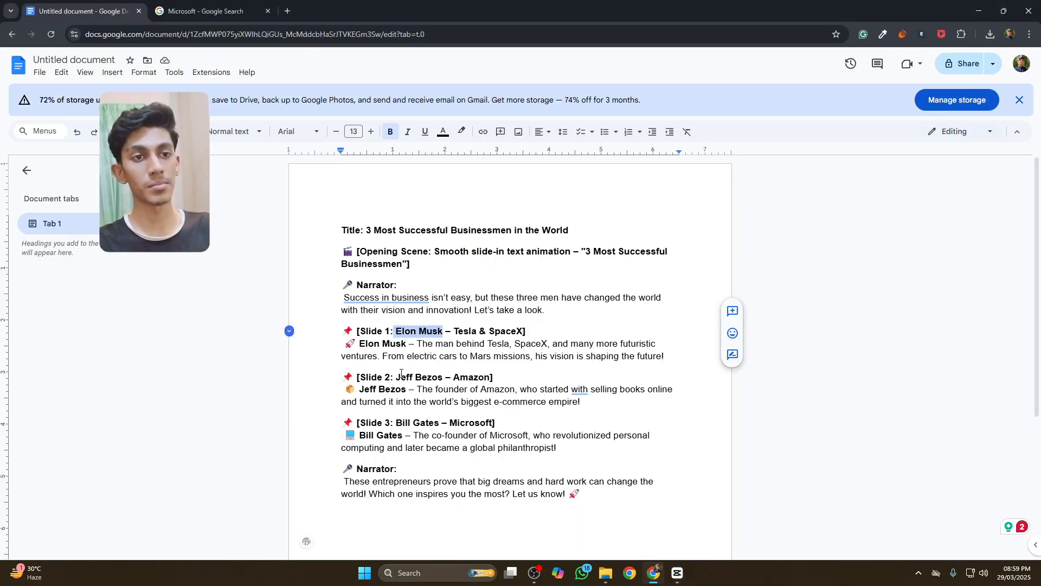
pyautogui.moveTo(397, 377); pyautogui.dragTo(439, 377)
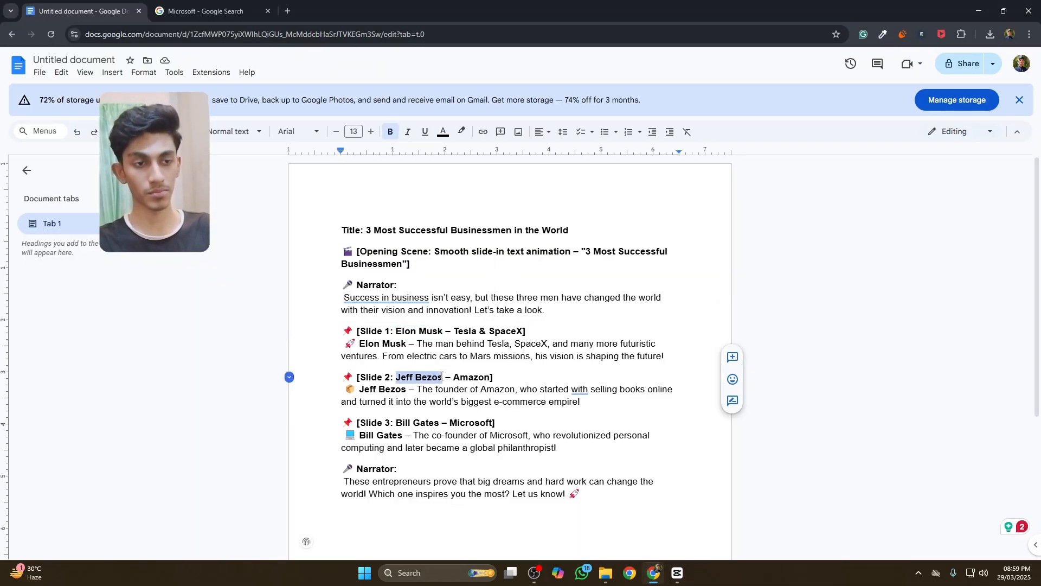
pyautogui.hotkey('alt', 'Tab')
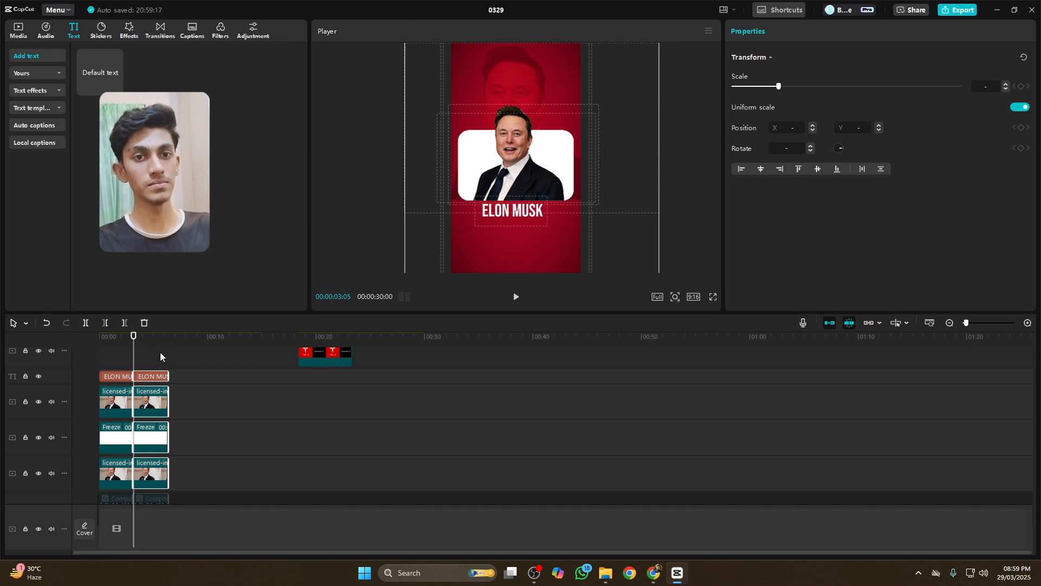
# Replace the ELON MUSK text in the second slide's title with the copied name Jeff Bezos.
pyautogui.click(151, 386)
pyautogui.click(149, 378)
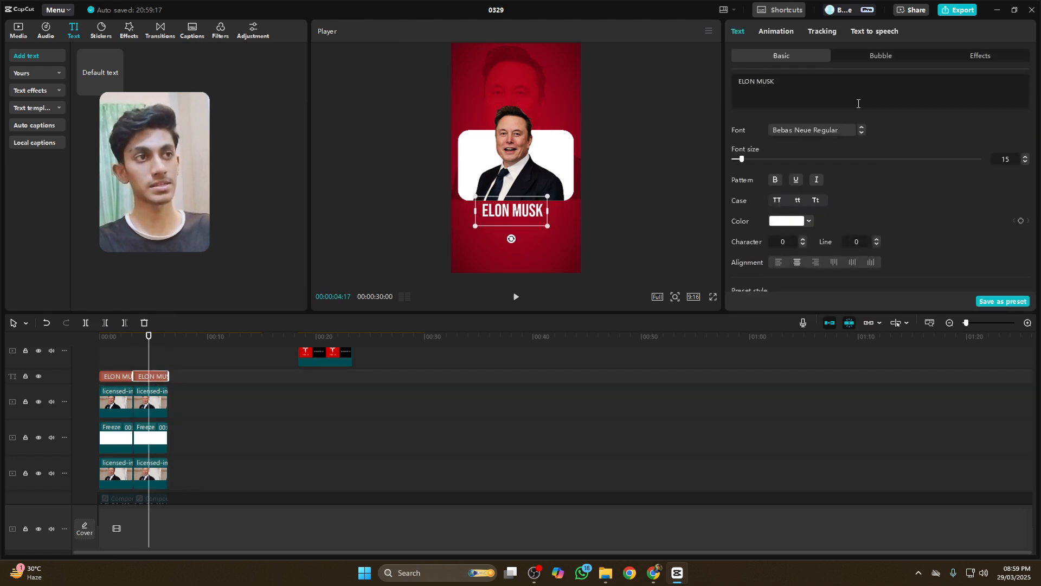
pyautogui.hotkey('ctrl', 'a')
pyautogui.hotkey('ctrl', 'v')
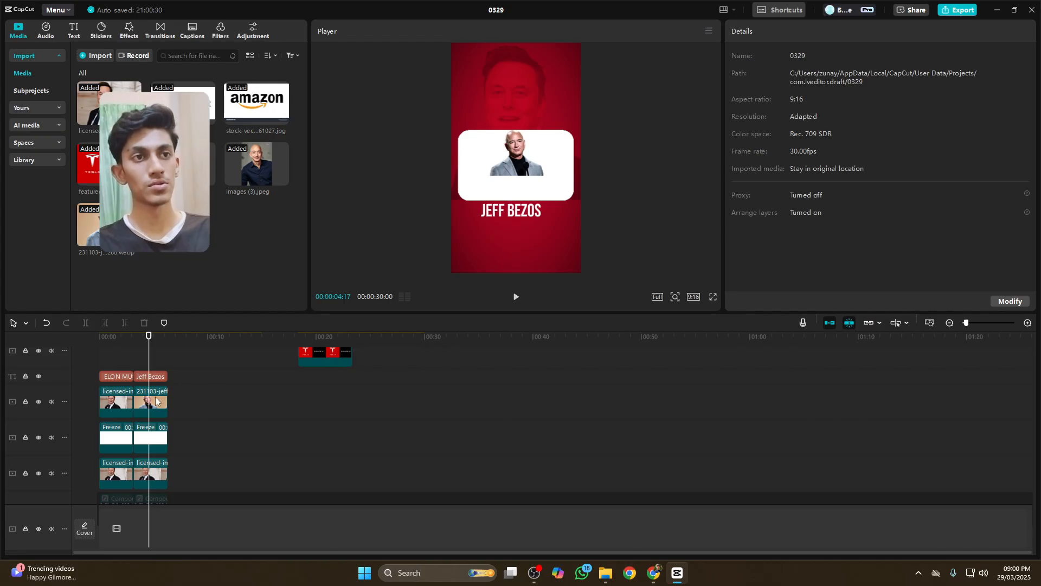
# Scale the Jeff Bezos portrait up to 126% so it spans the width of the white card.
pyautogui.click(156, 399)
pyautogui.click(767, 57)
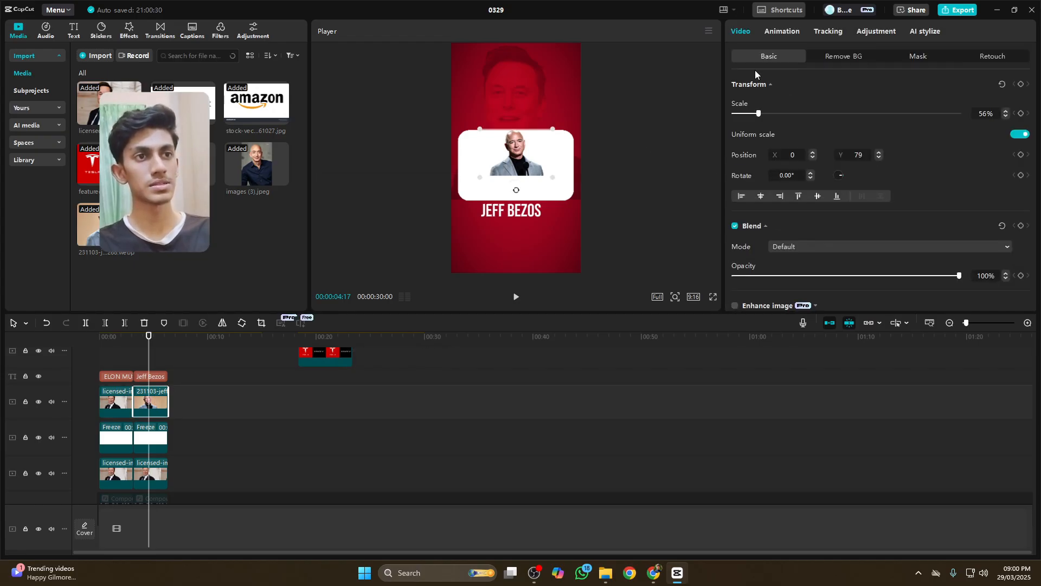
pyautogui.moveTo(554, 179); pyautogui.dragTo(598, 209)
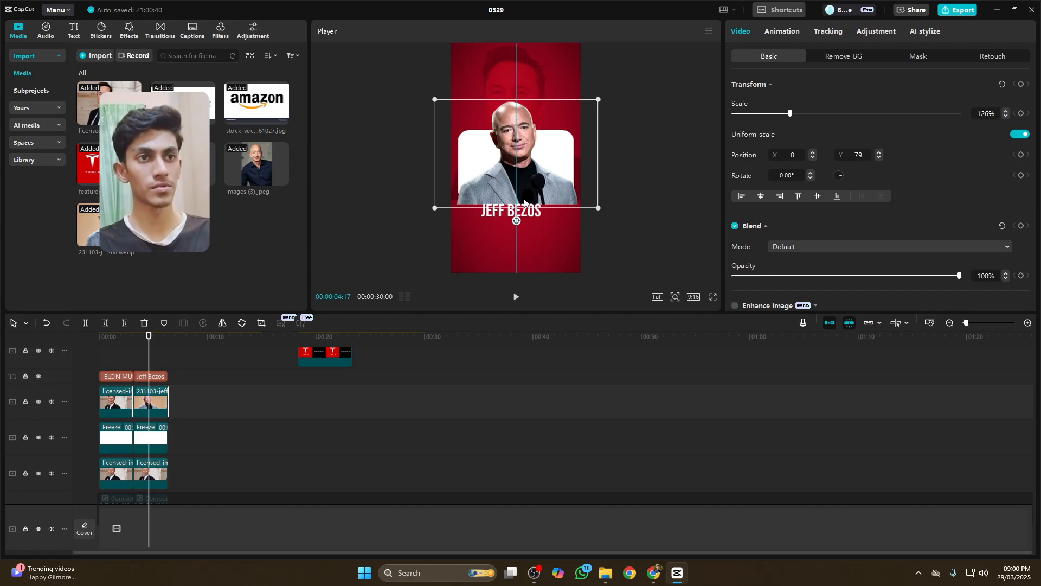
# Apply a Rectangle mask to the Jeff Bezos portrait and size it to 405 × 416, spanning the card's width and clearing the head.
pyautogui.click(918, 55)
pyautogui.click(884, 135)
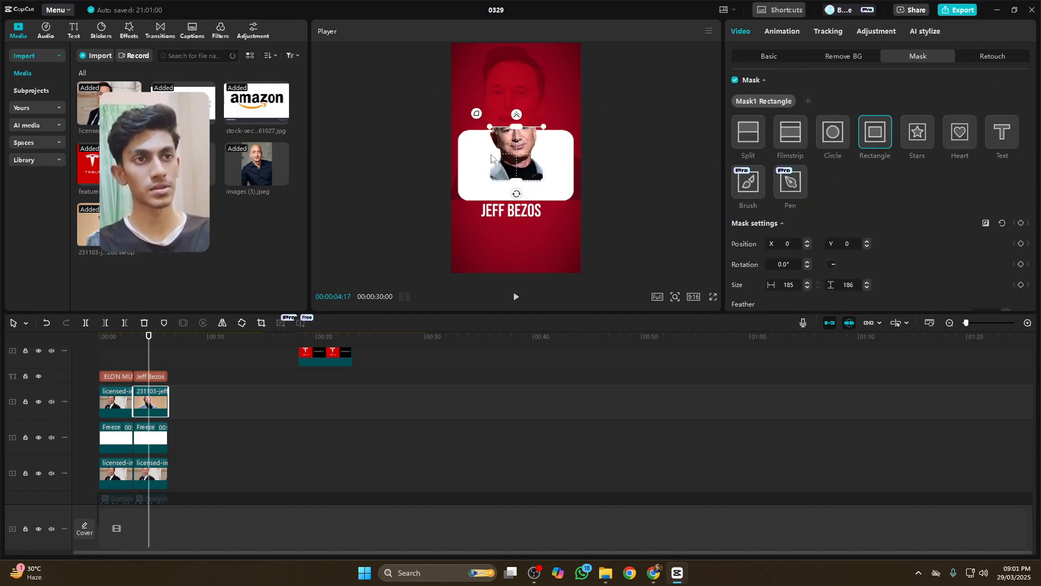
pyautogui.moveTo(492, 159); pyautogui.dragTo(515, 212)
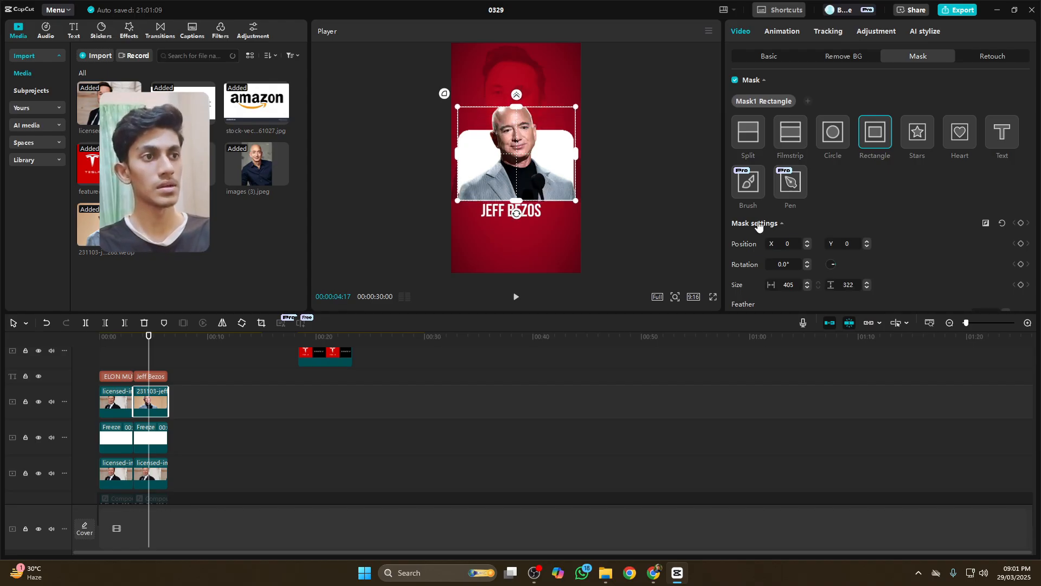
pyautogui.scroll(-3, 759, 233)
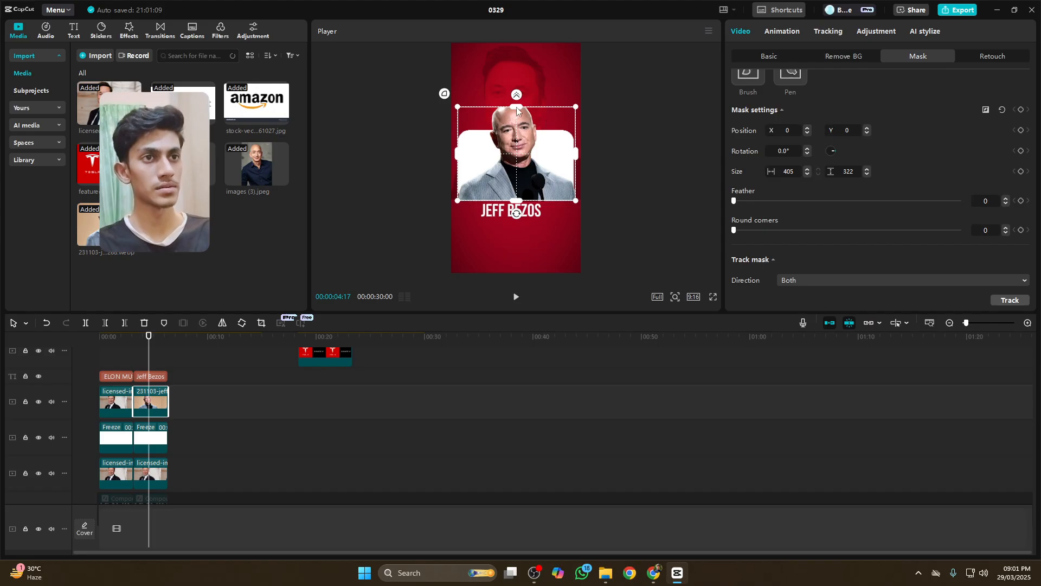
pyautogui.moveTo(516, 109); pyautogui.dragTo(524, 116)
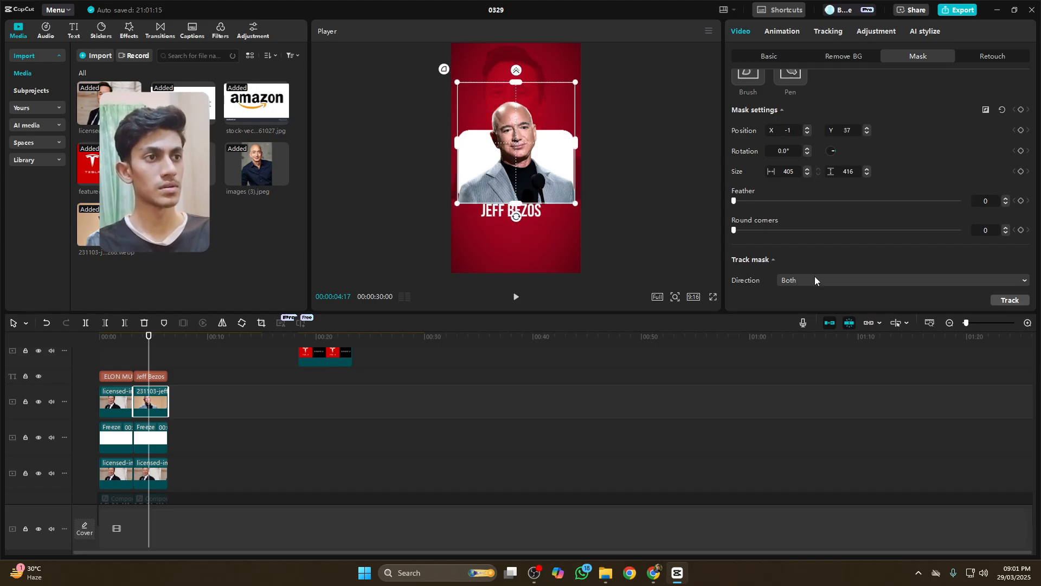
# Round the corners of the portrait's mask and shift the portrait to Y 66 to meet the card's lower edge.
pyautogui.moveTo(736, 230); pyautogui.dragTo(799, 236)
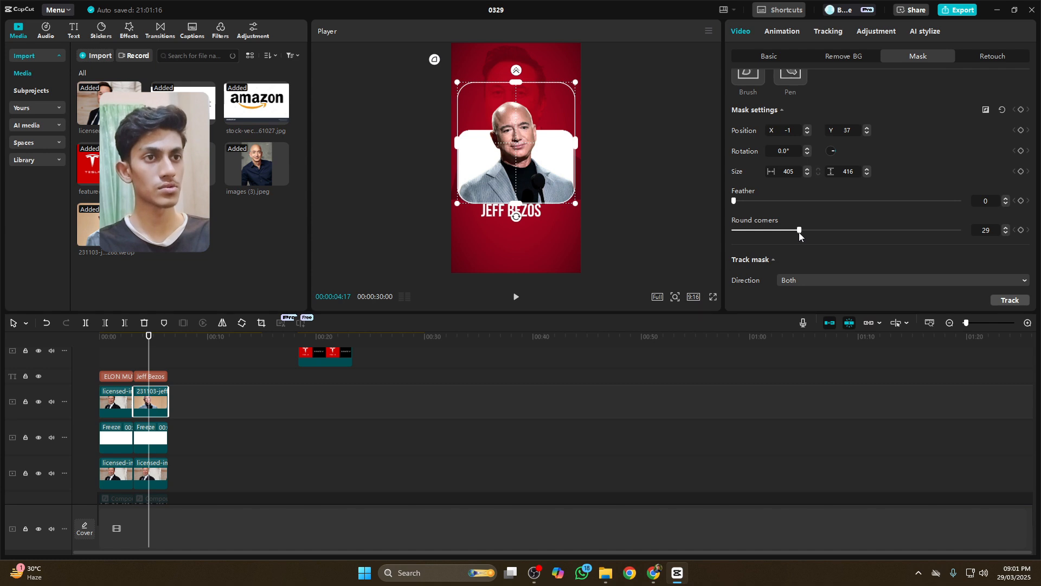
pyautogui.moveTo(552, 190); pyautogui.dragTo(553, 190)
pyautogui.click(668, 129)
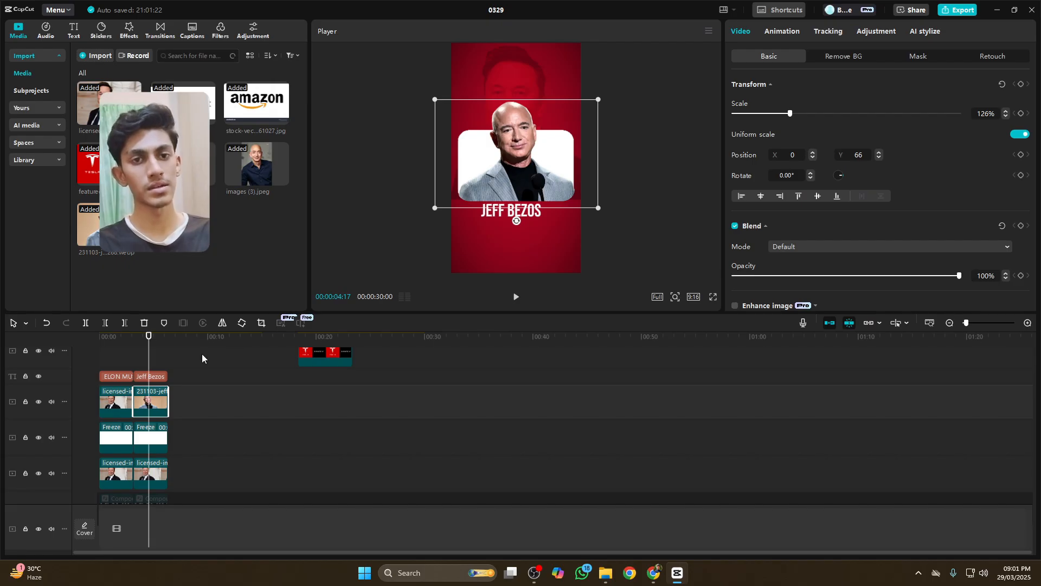
# Check the white card mask's corner rounding and set the portrait mask's Round corners to the same value, 32.
pyautogui.click(154, 438)
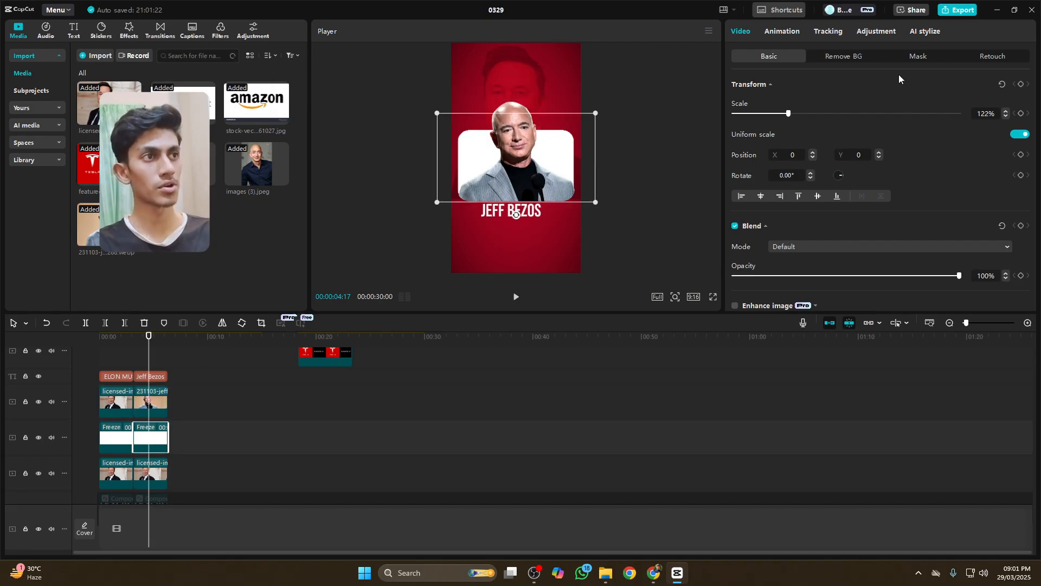
pyautogui.click(910, 58)
pyautogui.scroll(-4, 821, 196)
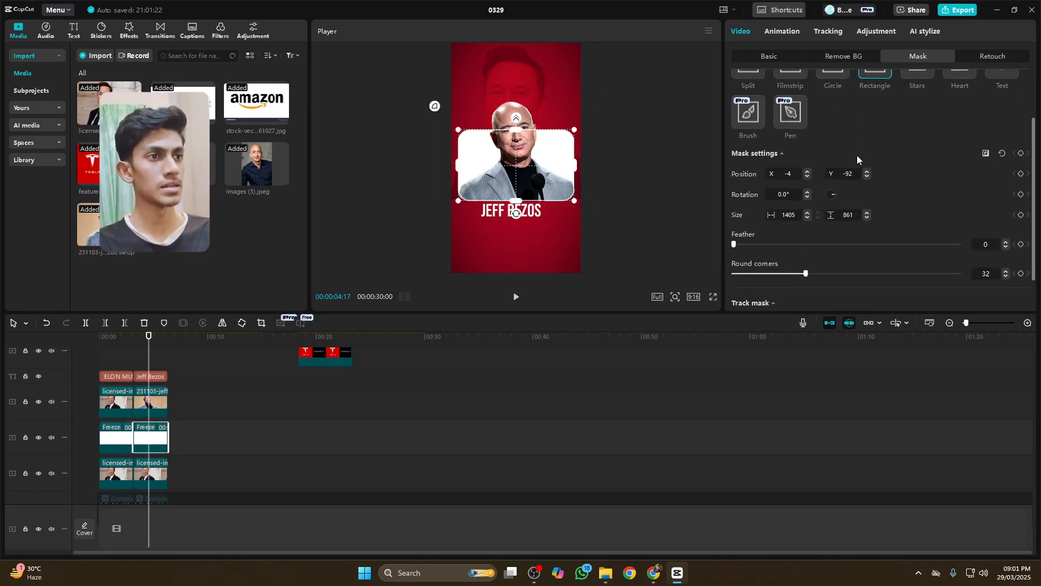
pyautogui.click(987, 231)
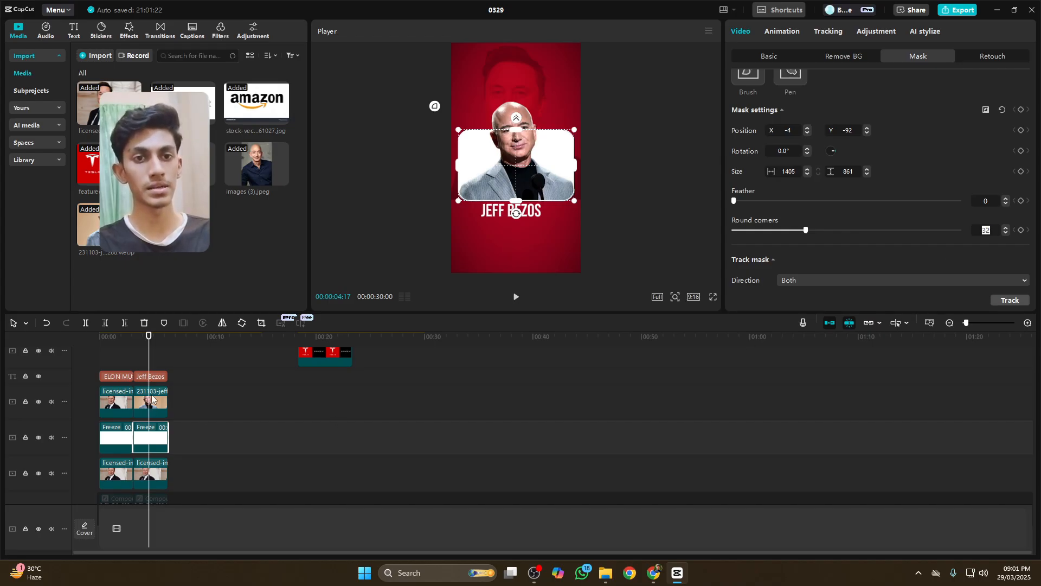
pyautogui.click(152, 399)
pyautogui.click(990, 230)
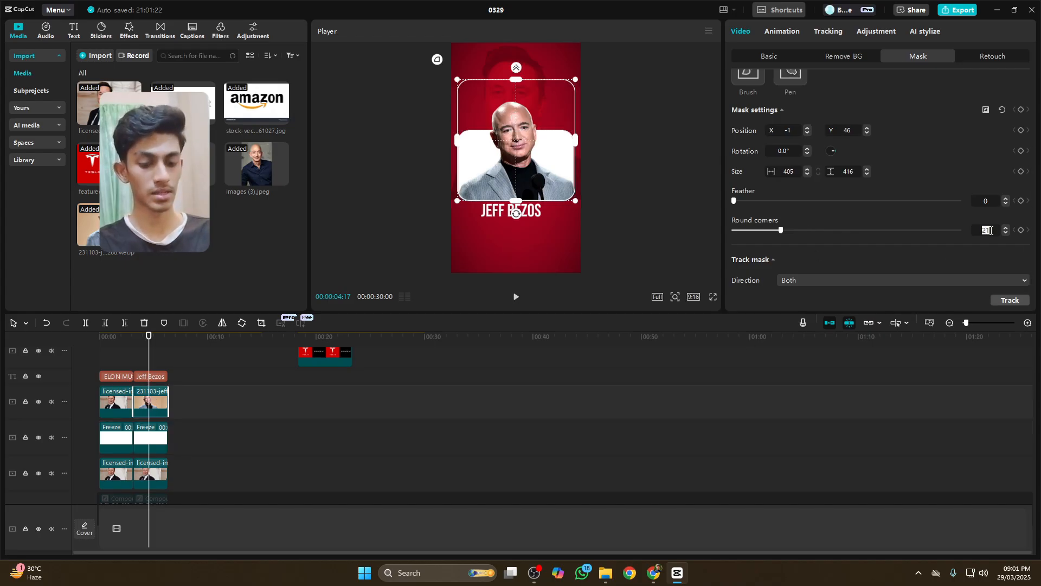
pyautogui.write('32')
pyautogui.press('Return')
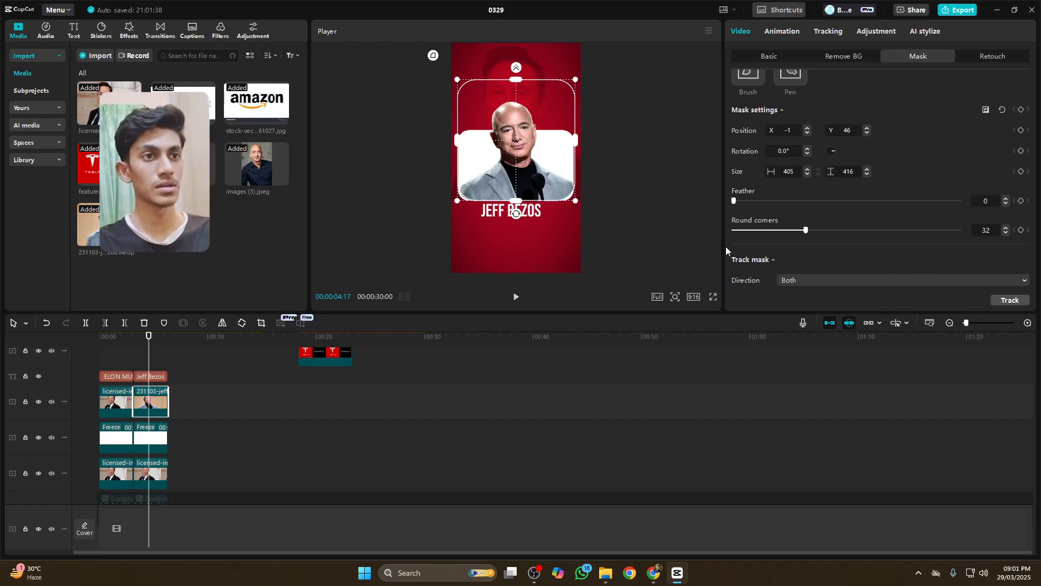
# Duplicate the Jeff Bezos portrait on a track above it and turn the copy into a black silhouette with its Luma curve.
pyautogui.click(552, 188)
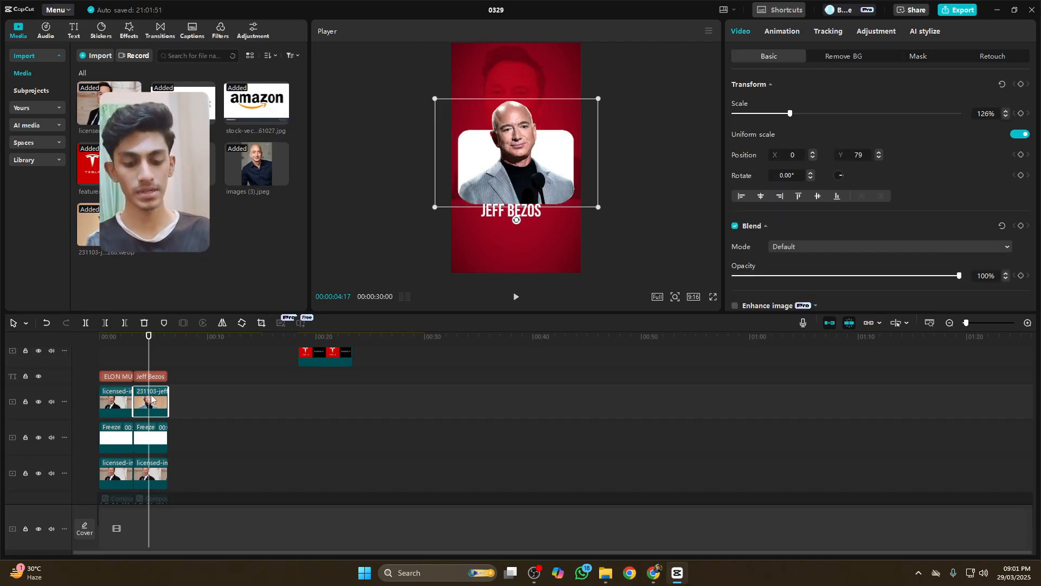
pyautogui.moveTo(152, 399)
pyautogui.mouseDown()
pyautogui.moveTo(165, 403)
pyautogui.moveTo(149, 404)
pyautogui.mouseUp()
pyautogui.click(877, 31)
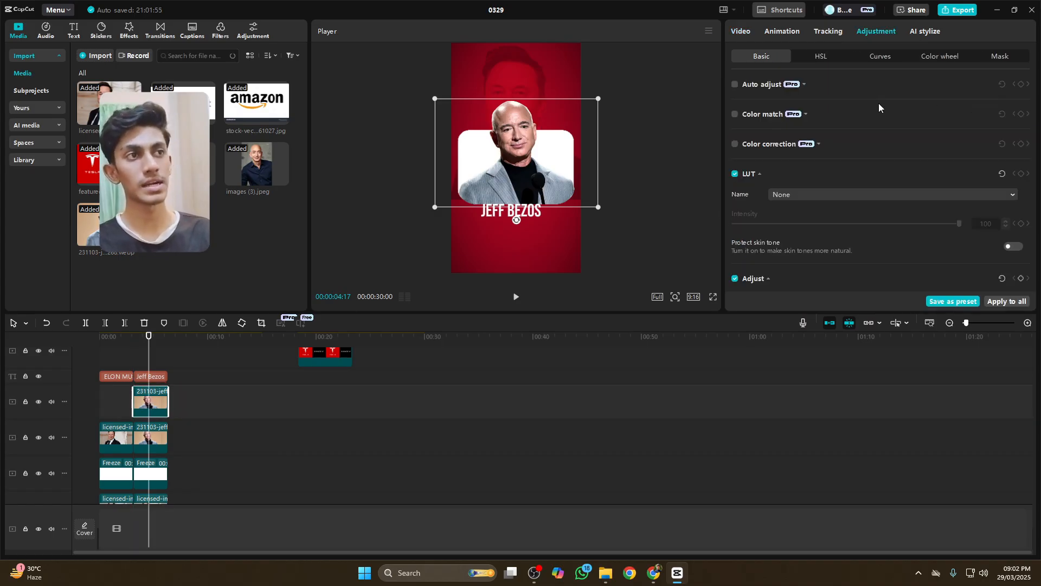
pyautogui.scroll(-5, 878, 108)
pyautogui.click(893, 57)
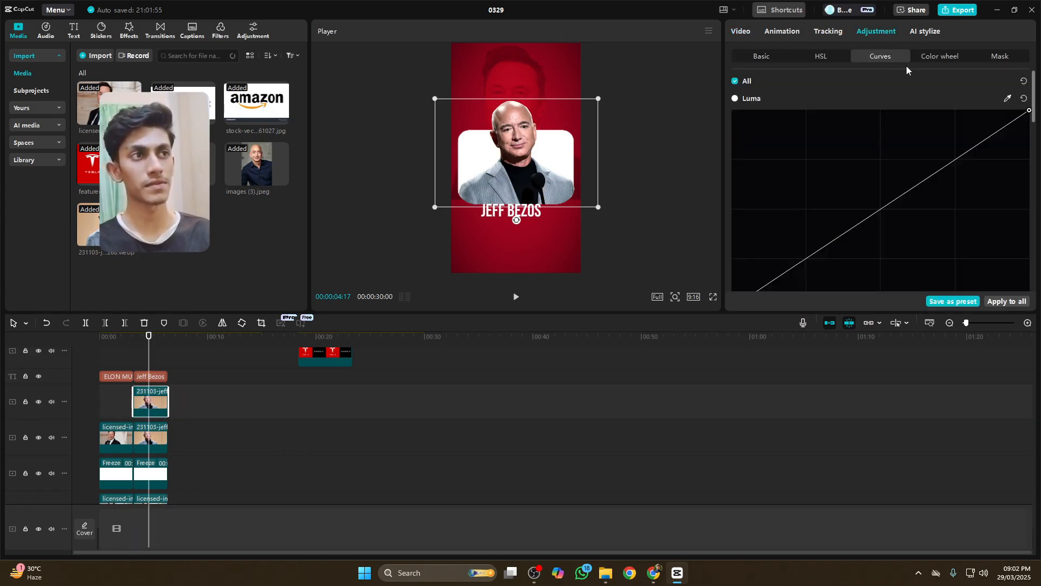
pyautogui.scroll(-3, 887, 144)
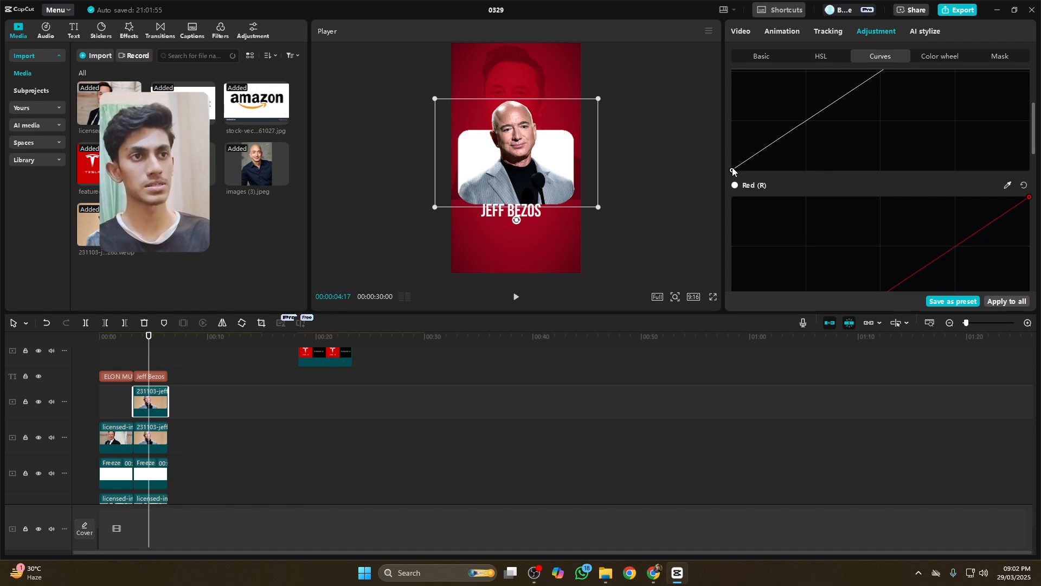
pyautogui.moveTo(731, 169); pyautogui.dragTo(1025, 170)
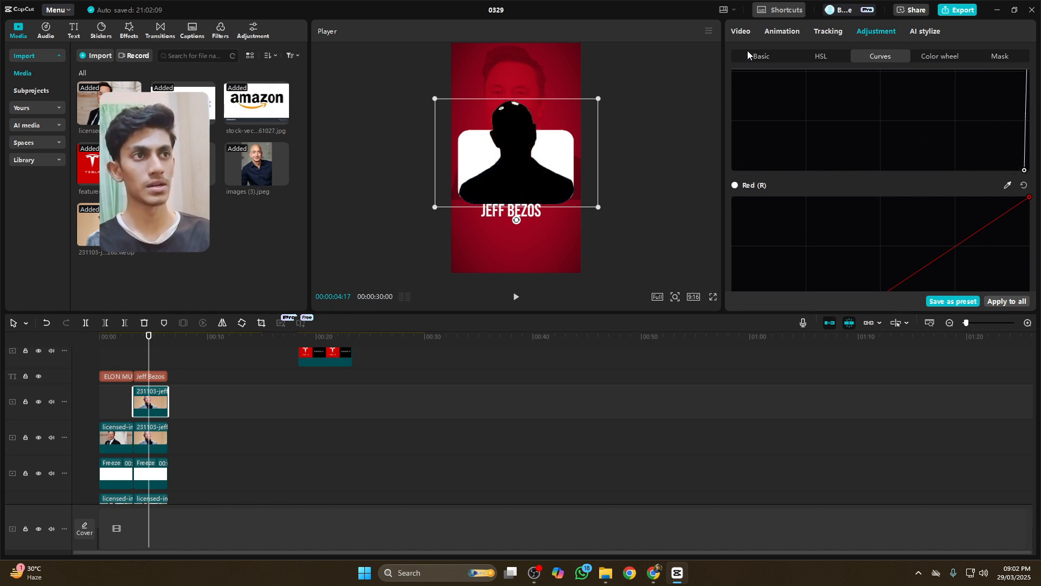
# Convert the black Jeff Bezos silhouette copy into a compound clip.
pyautogui.click(748, 32)
pyautogui.click(918, 56)
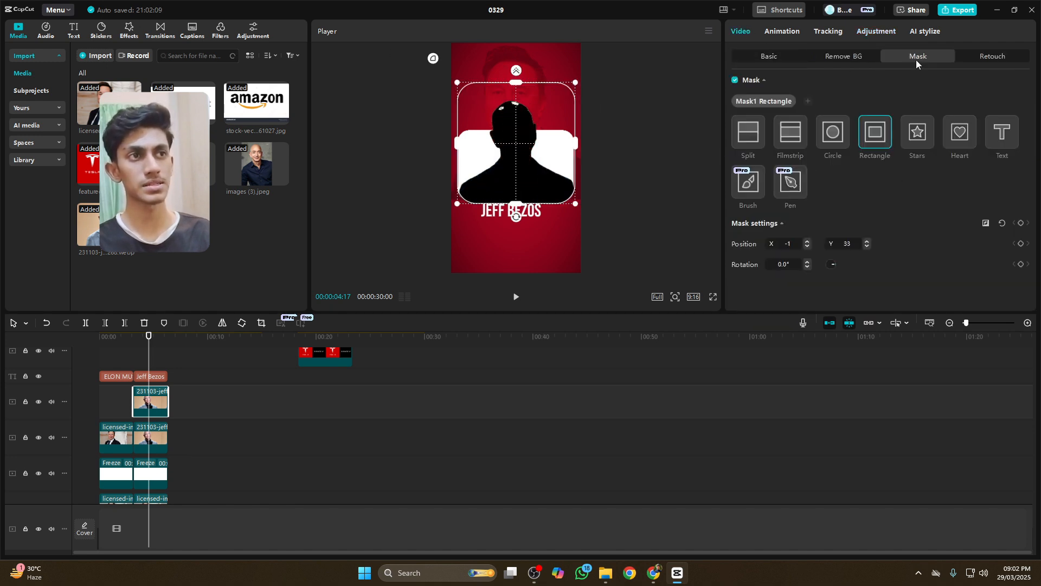
pyautogui.rightClick(152, 403)
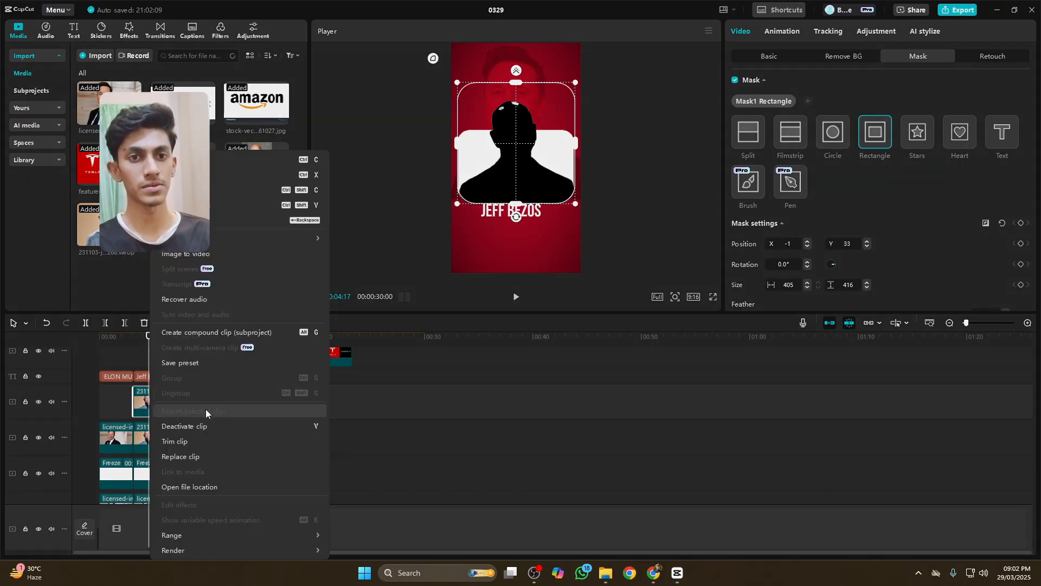
pyautogui.click(198, 333)
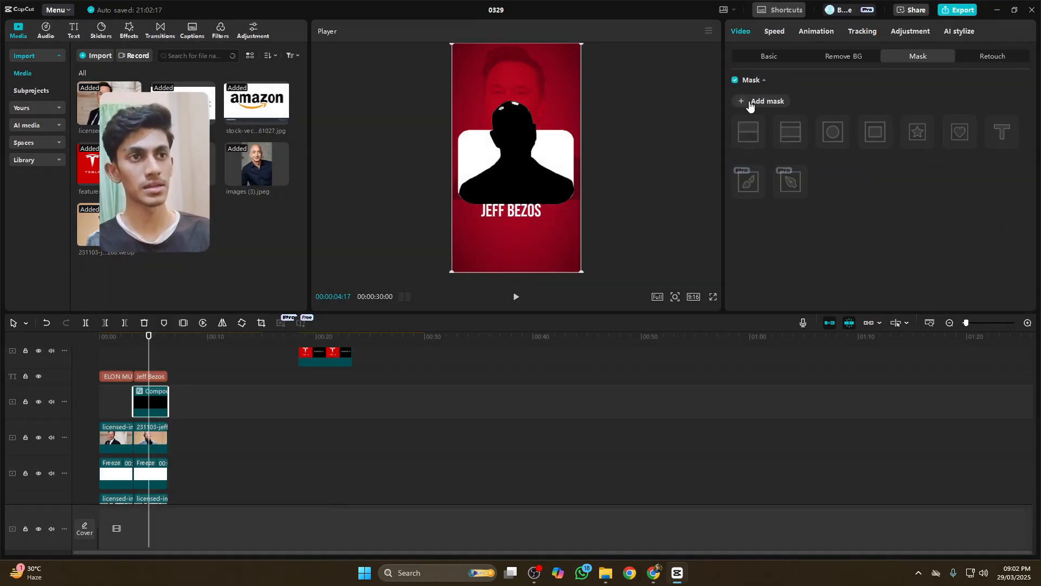
# Add an inverted Split mask to the silhouette compound clip so the black covers only the lowest part of the portrait.
pyautogui.click(760, 102)
pyautogui.click(754, 135)
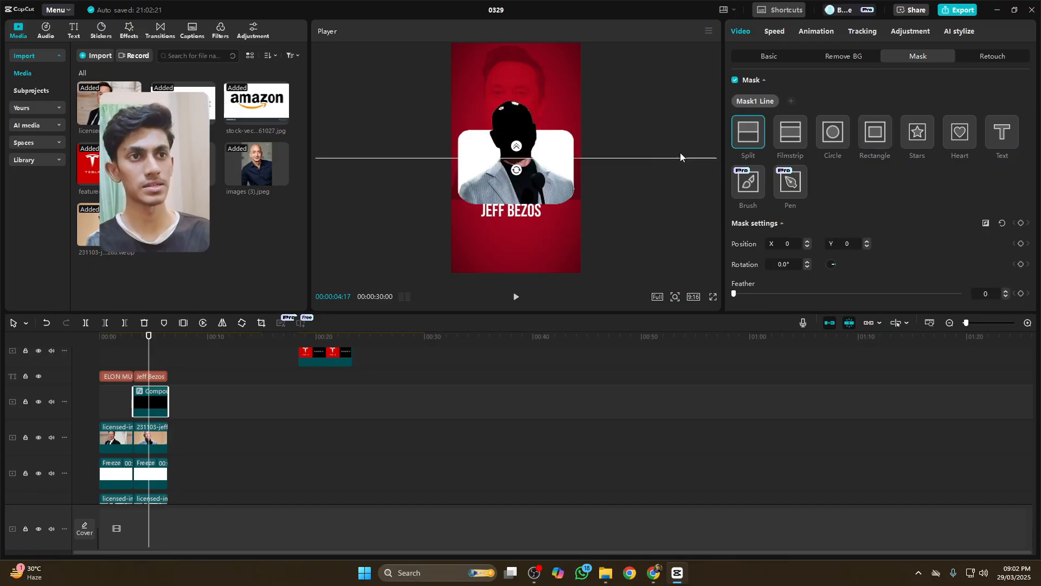
pyautogui.moveTo(530, 164); pyautogui.dragTo(526, 212)
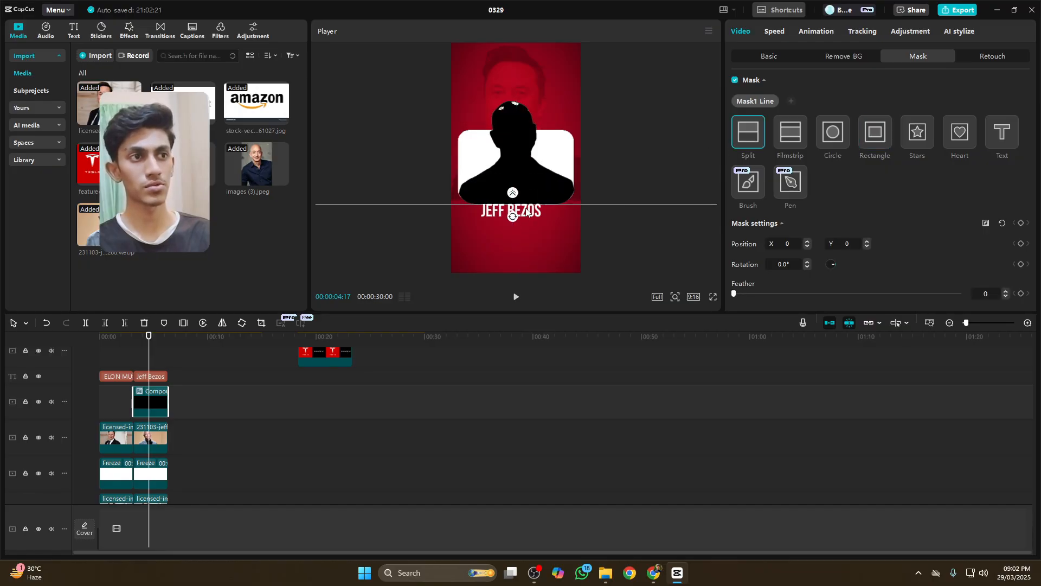
pyautogui.click(986, 224)
pyautogui.moveTo(542, 206); pyautogui.dragTo(542, 187)
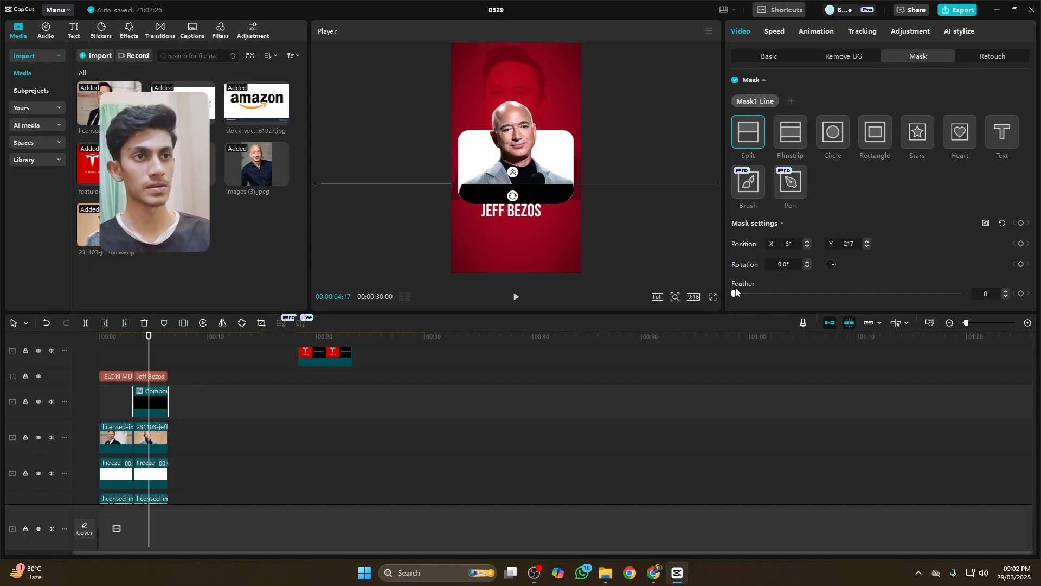
# Feather the split mask to 37 and shift it to Y -362, checking the shading by hiding and showing the silhouette's track.
pyautogui.moveTo(736, 293); pyautogui.dragTo(821, 293)
pyautogui.moveTo(601, 190); pyautogui.dragTo(589, 198)
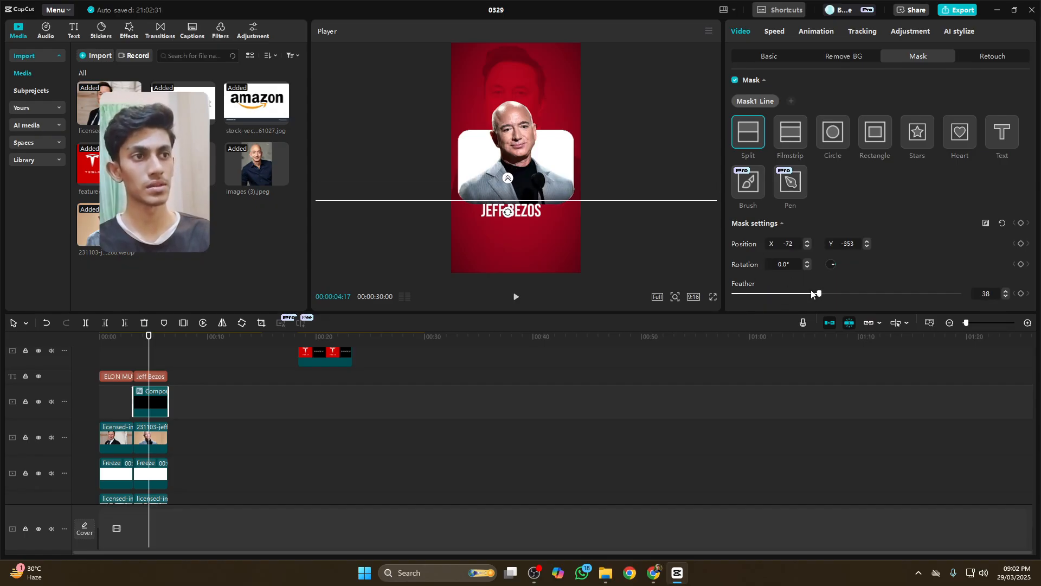
pyautogui.moveTo(814, 295); pyautogui.dragTo(831, 297)
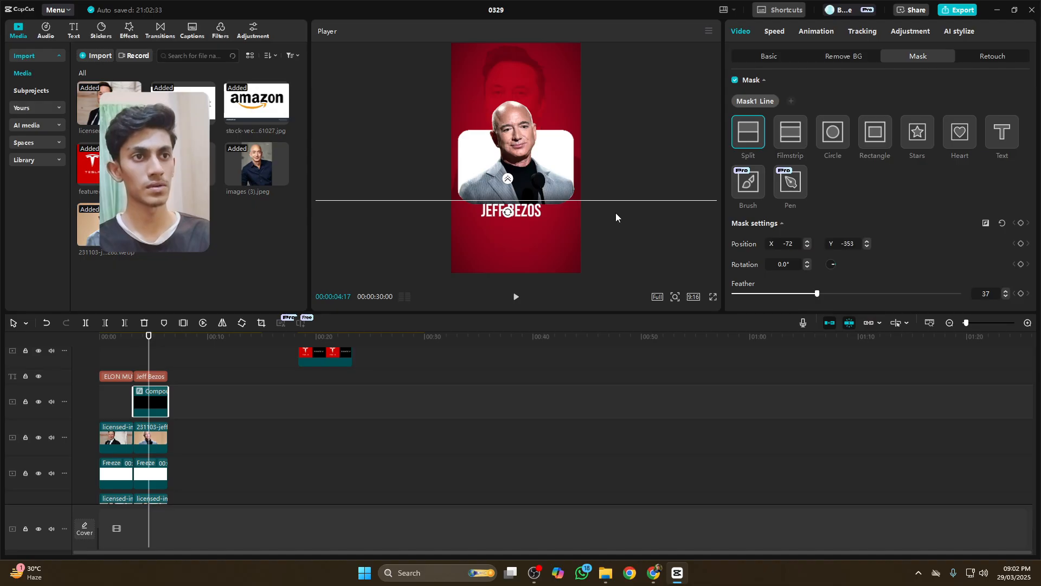
pyautogui.moveTo(609, 201); pyautogui.dragTo(608, 203)
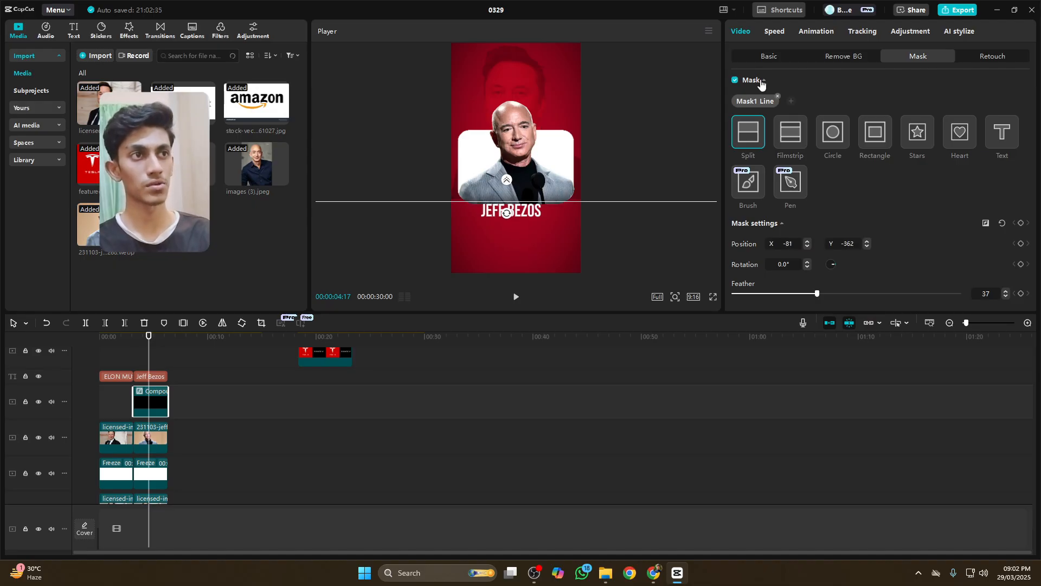
pyautogui.click(769, 57)
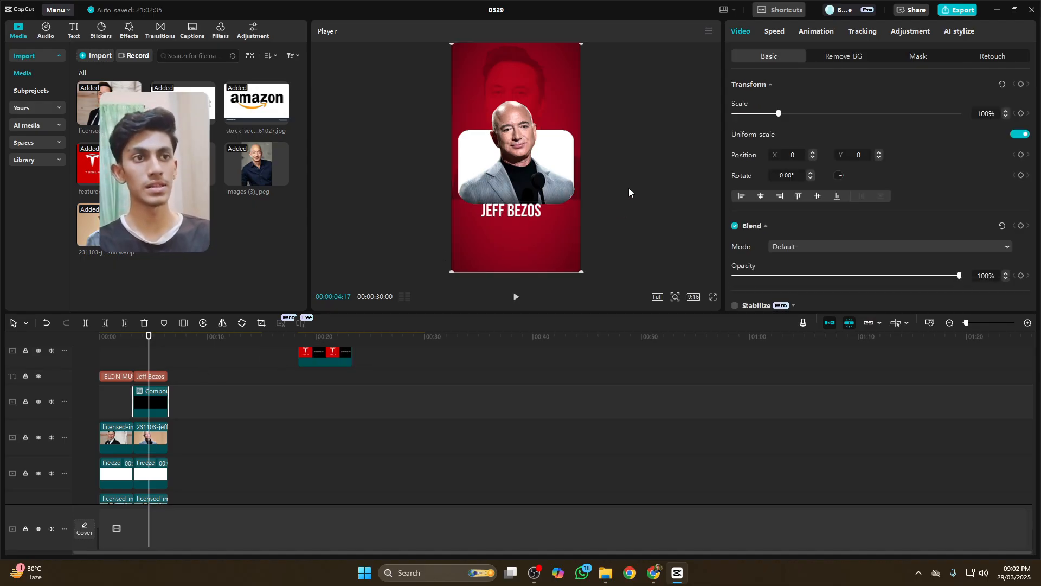
pyautogui.click(38, 403)
pyautogui.click(38, 402)
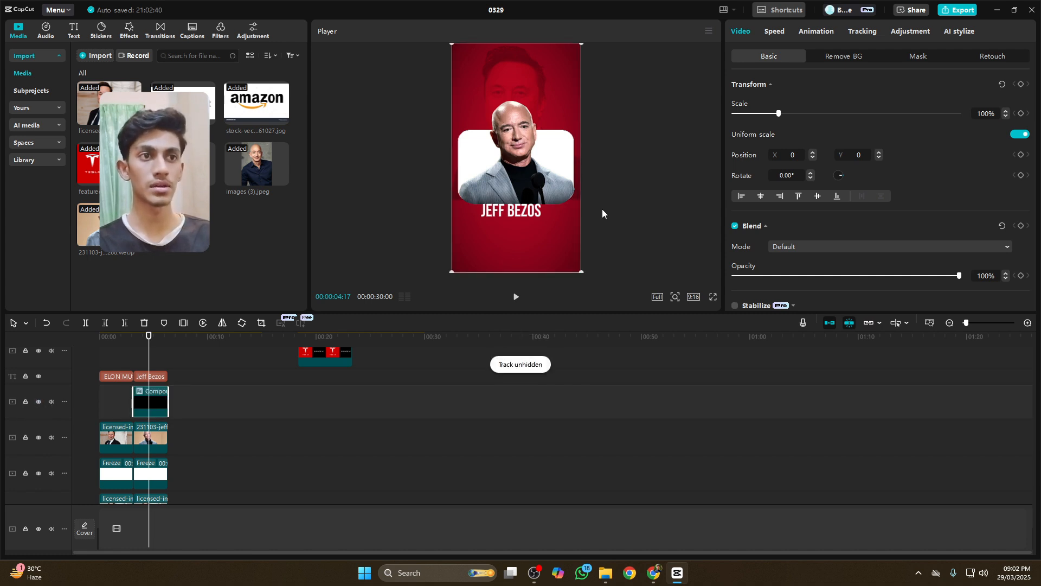
# Center the JEFF BEZOS title beneath the portrait card.
pyautogui.click(150, 377)
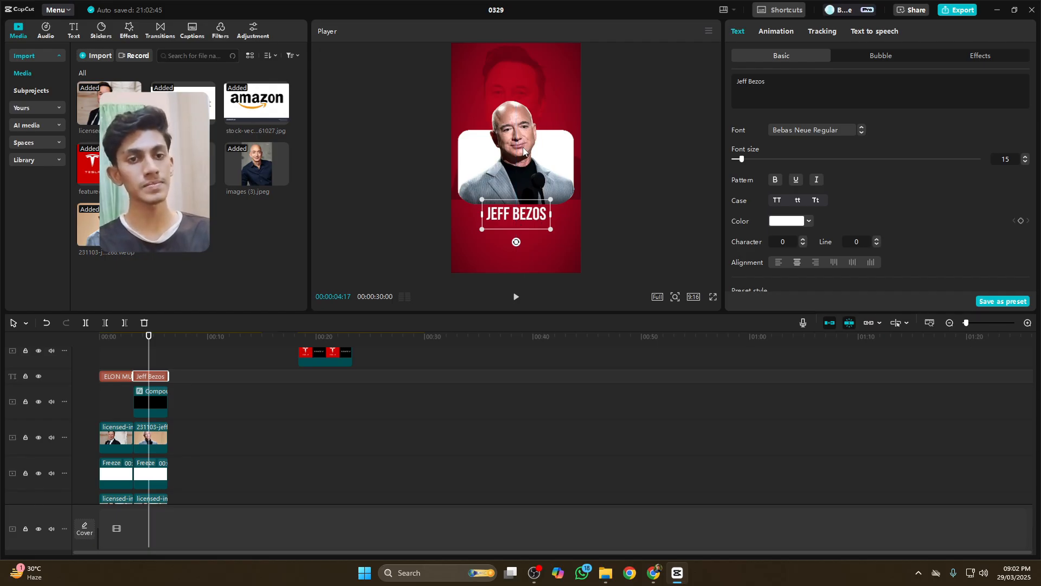
# Replace the faded Elon Musk background clip on the second slide with the 231103 Jeff Bezos image, keeping the original video effect.
pyautogui.scroll(-1, 149, 407)
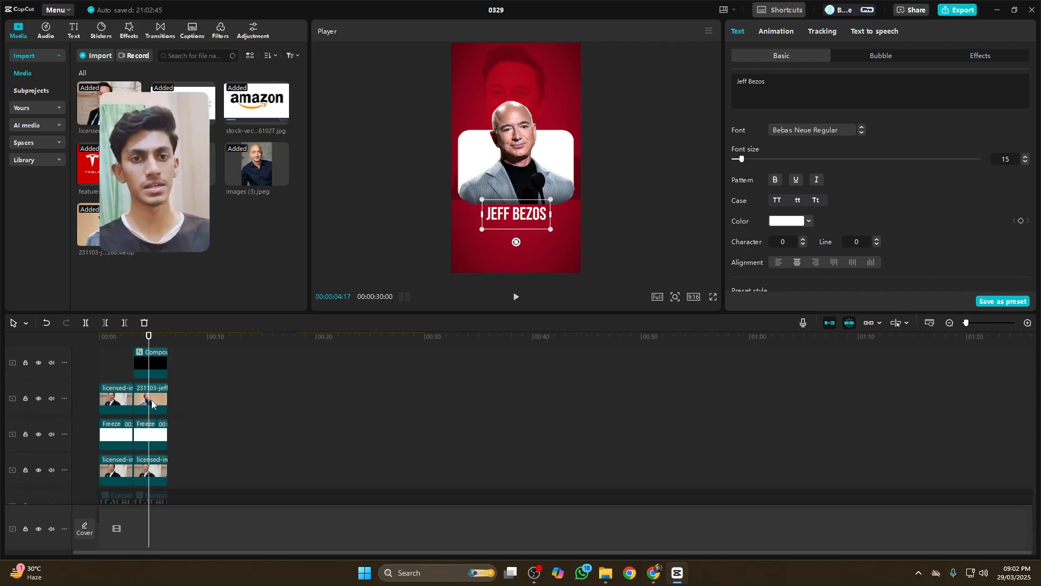
pyautogui.click(155, 406)
pyautogui.scroll(-2, 174, 409)
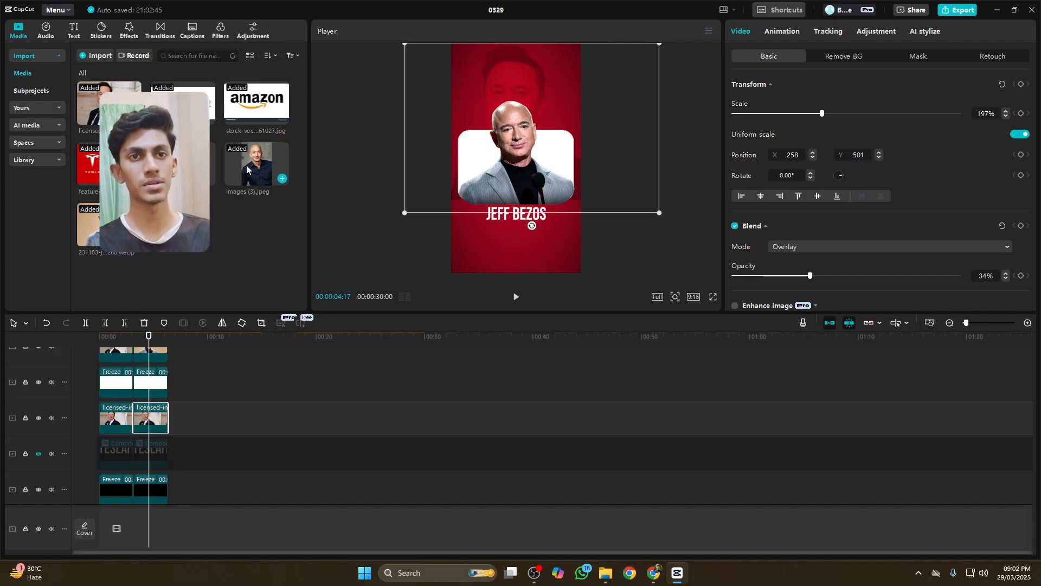
pyautogui.moveTo(259, 166); pyautogui.dragTo(137, 383)
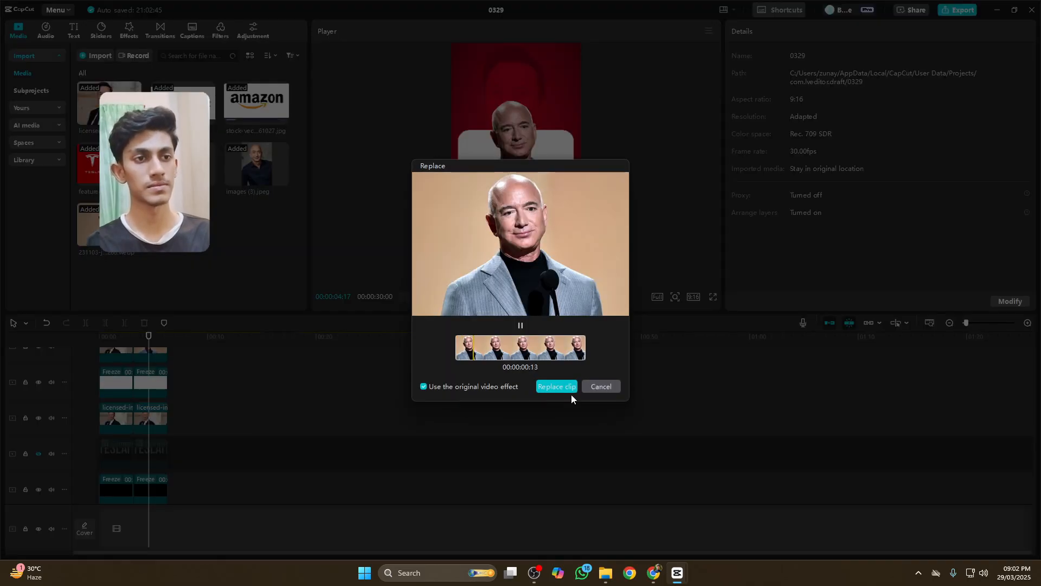
pyautogui.click(554, 386)
pyautogui.click(502, 335)
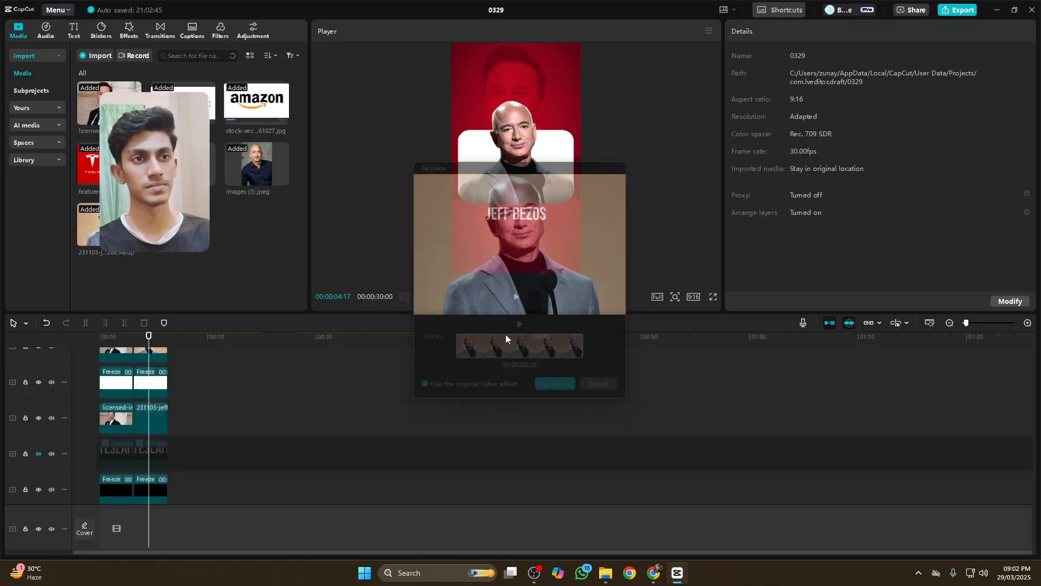
# Shift the faded Jeff Bezos background portrait toward the left of the frame behind the main portrait.
pyautogui.click(148, 420)
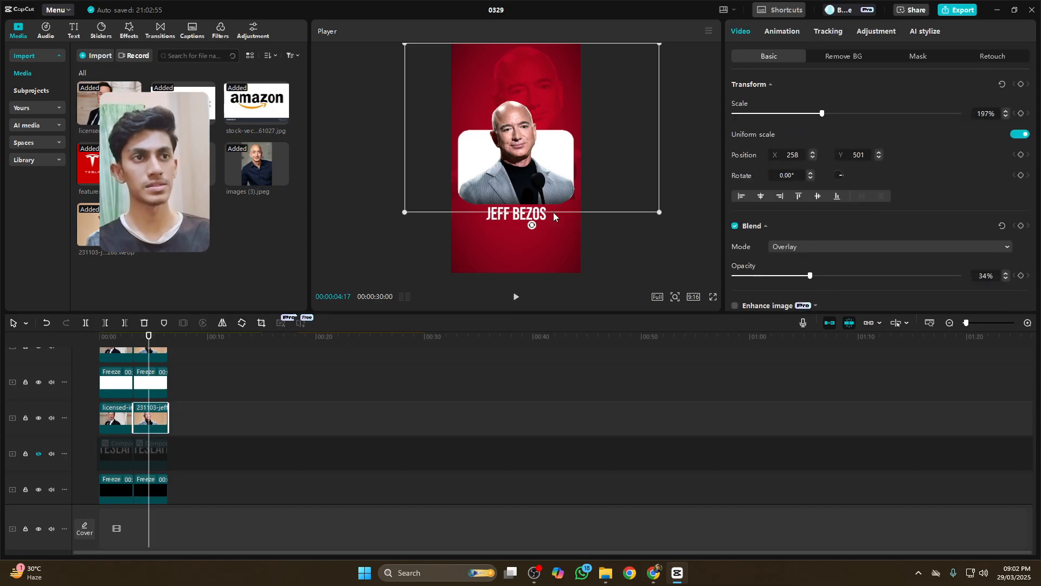
pyautogui.moveTo(571, 200); pyautogui.dragTo(542, 226)
pyautogui.moveTo(222, 281); pyautogui.dragTo(187, 367)
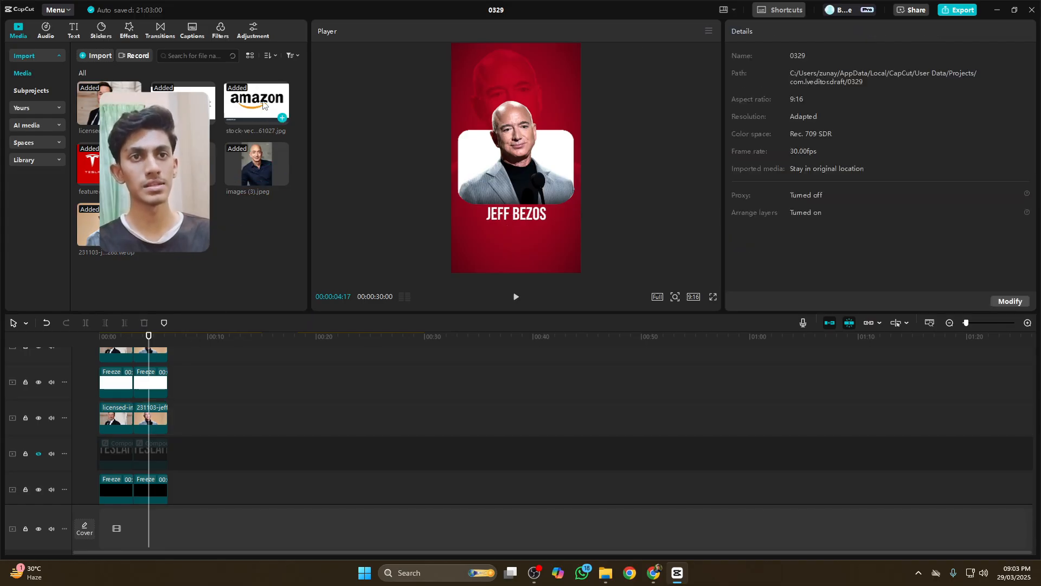
# Place the Amazon logo image over the Jeff Bezos slide as a color reference.
pyautogui.click(259, 113)
pyautogui.moveTo(258, 113); pyautogui.dragTo(156, 396)
# Raise the upper end of the Green curve to its maximum on the second slide's background Freeze clip.
pyautogui.scroll(-5, 248, 437)
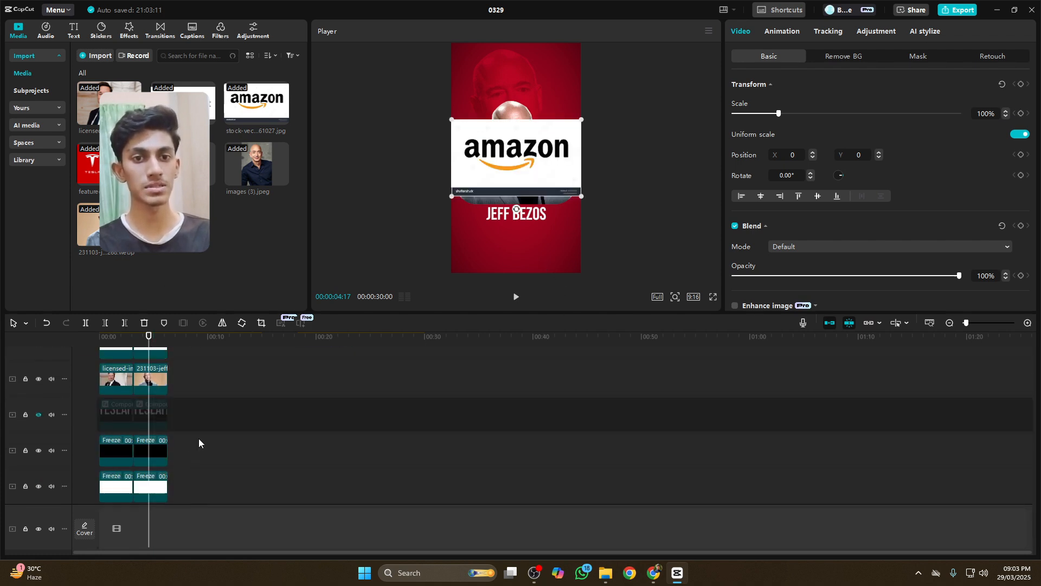
pyautogui.click(154, 428)
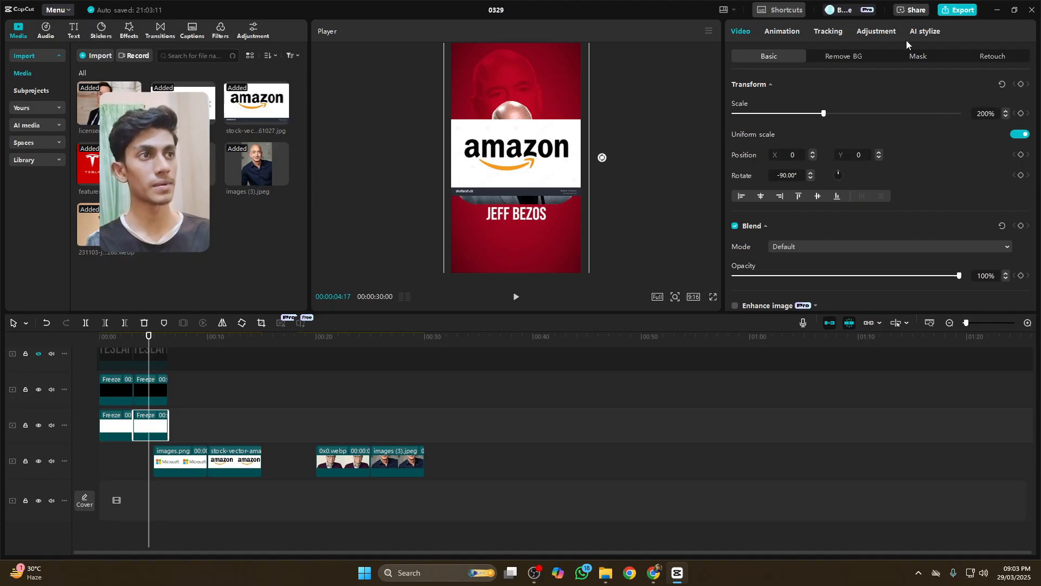
pyautogui.click(879, 31)
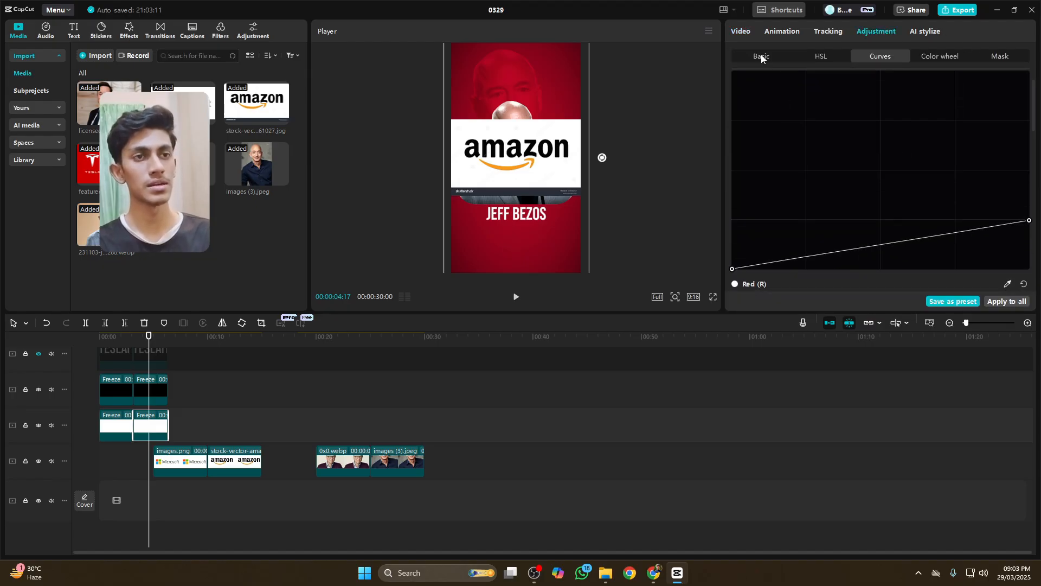
pyautogui.scroll(-2, 1008, 208)
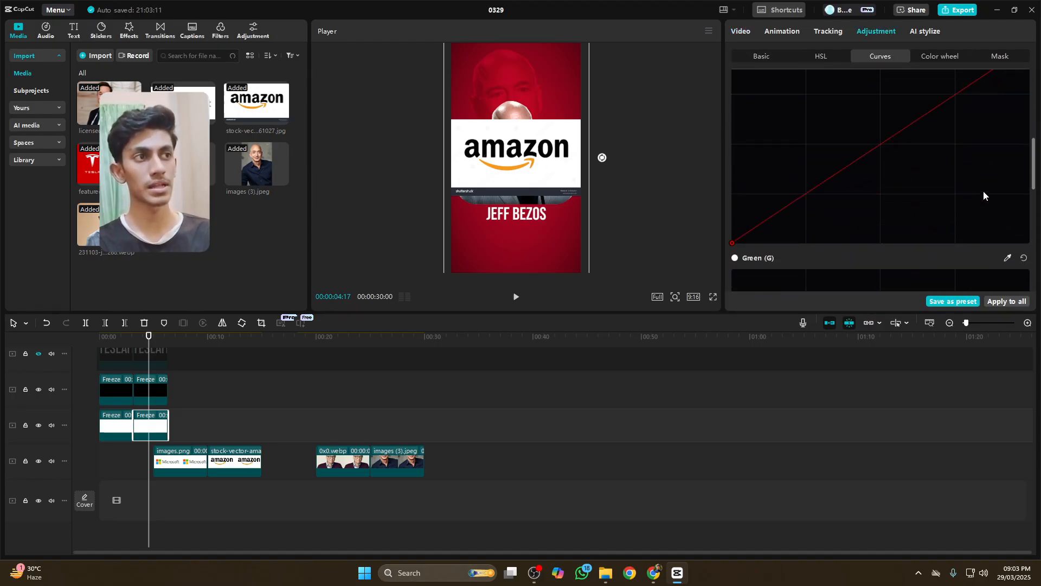
pyautogui.scroll(-3, 1009, 187)
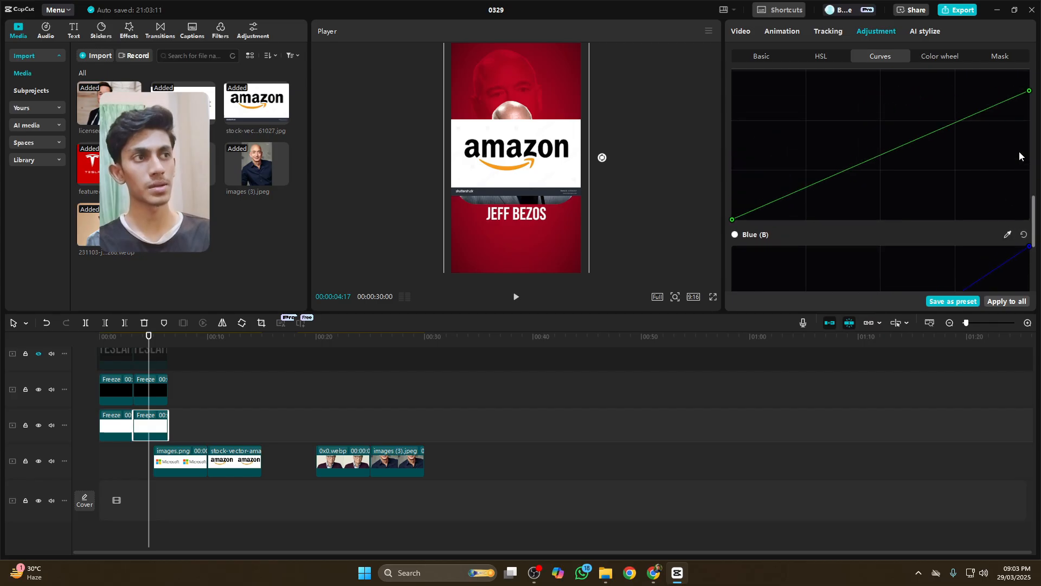
pyautogui.moveTo(1027, 90); pyautogui.dragTo(1032, 61)
pyautogui.scroll(3, 958, 138)
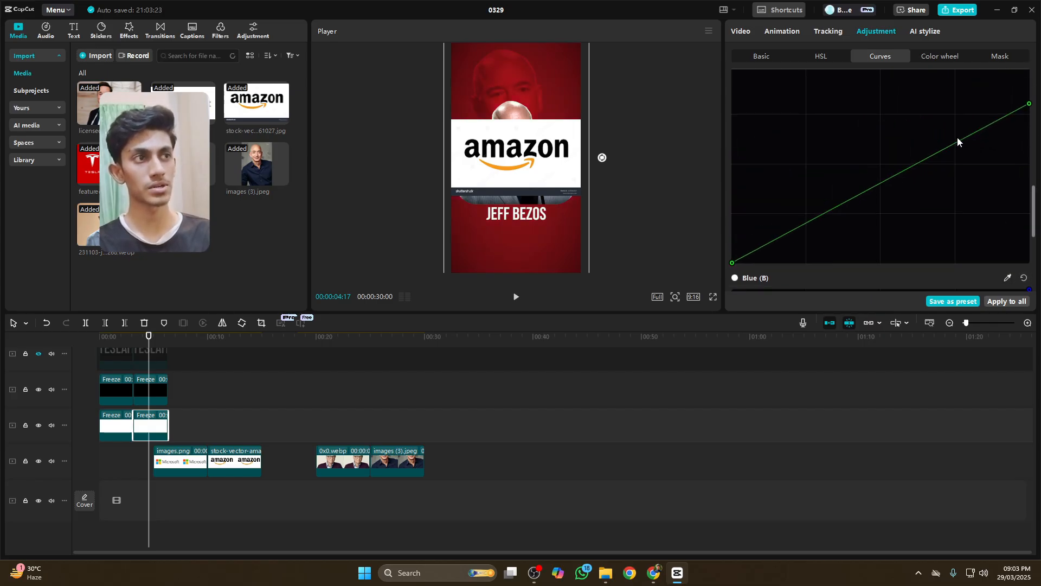
pyautogui.moveTo(1030, 128); pyautogui.dragTo(1038, 54)
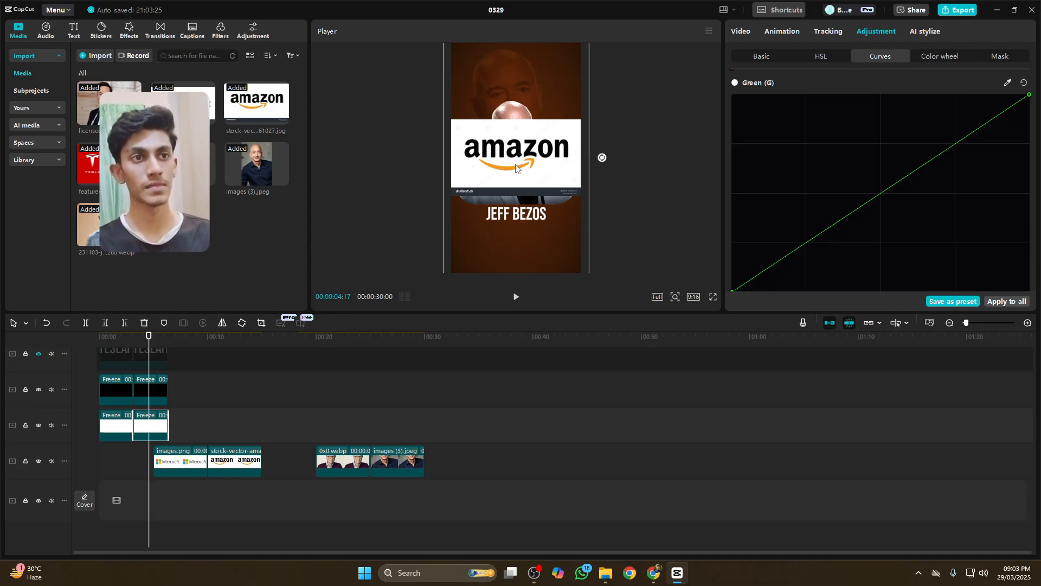
# Lower the upper end of the Blue curve to slightly below half height to warm the background toward the Amazon orange.
pyautogui.scroll(2, 967, 146)
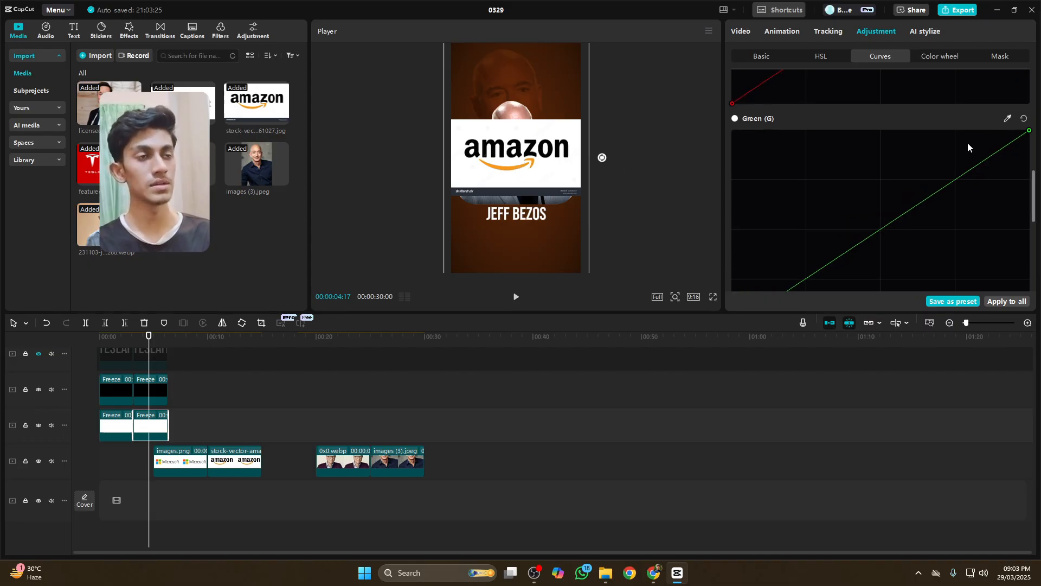
pyautogui.scroll(-2, 962, 147)
pyautogui.scroll(2, 962, 147)
pyautogui.scroll(-1, 962, 147)
pyautogui.scroll(-3, 960, 142)
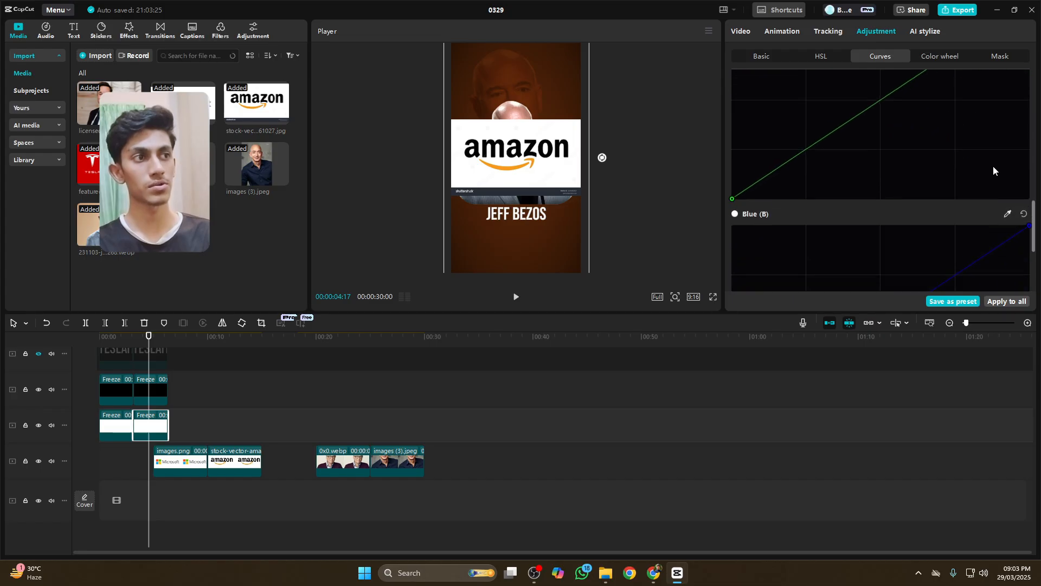
pyautogui.moveTo(1028, 215); pyautogui.dragTo(1028, 278)
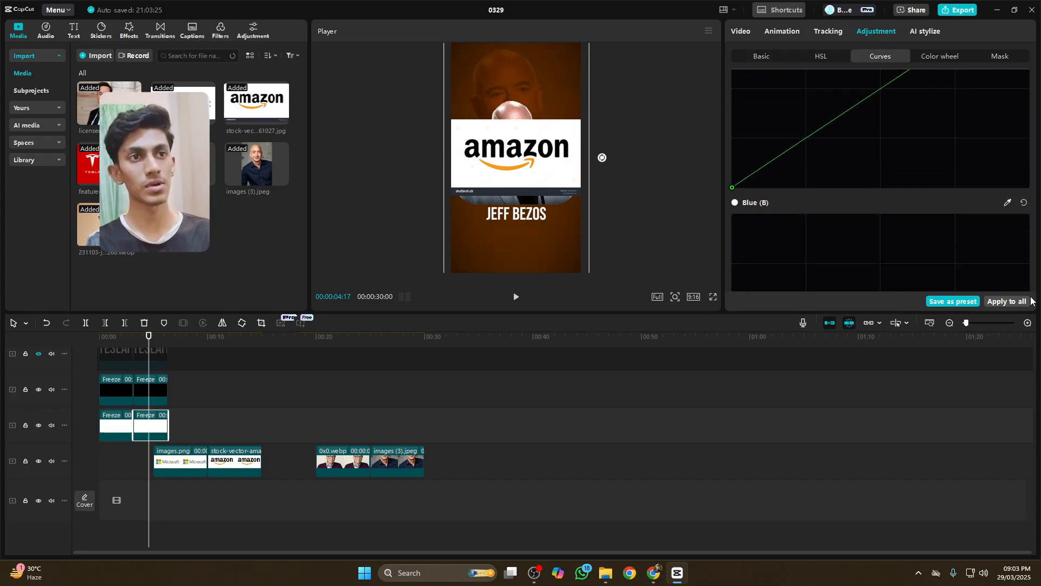
pyautogui.scroll(-2, 935, 242)
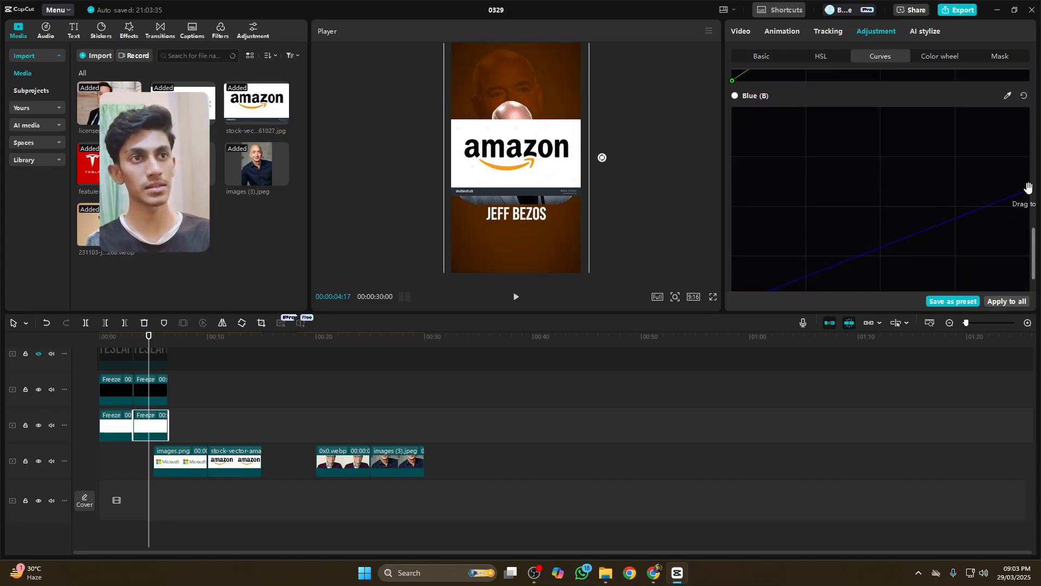
pyautogui.moveTo(1028, 190); pyautogui.dragTo(1023, 222)
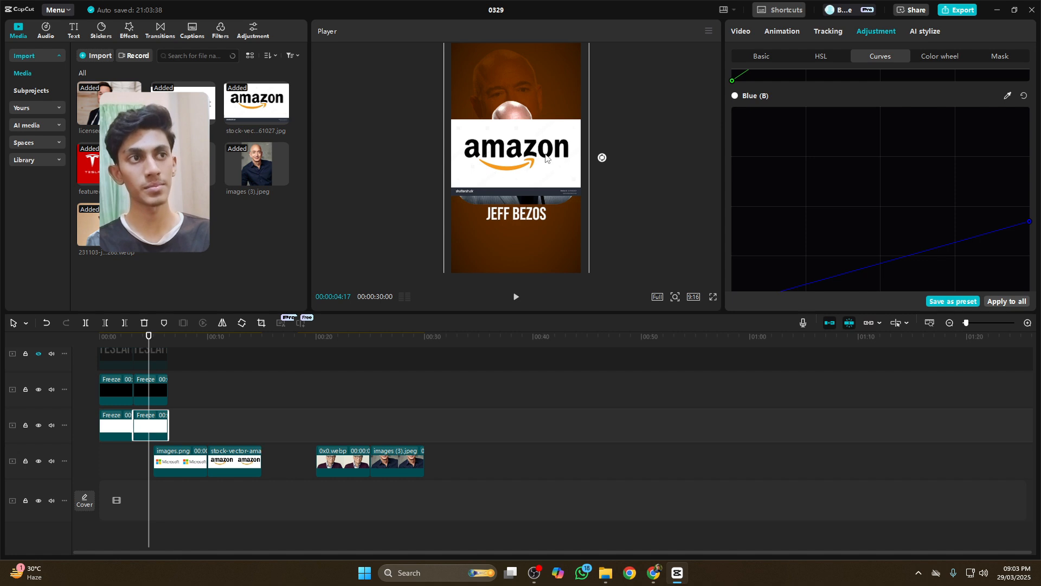
# Delete the Amazon logo reference image from above the Jeff Bezos slide.
pyautogui.click(761, 57)
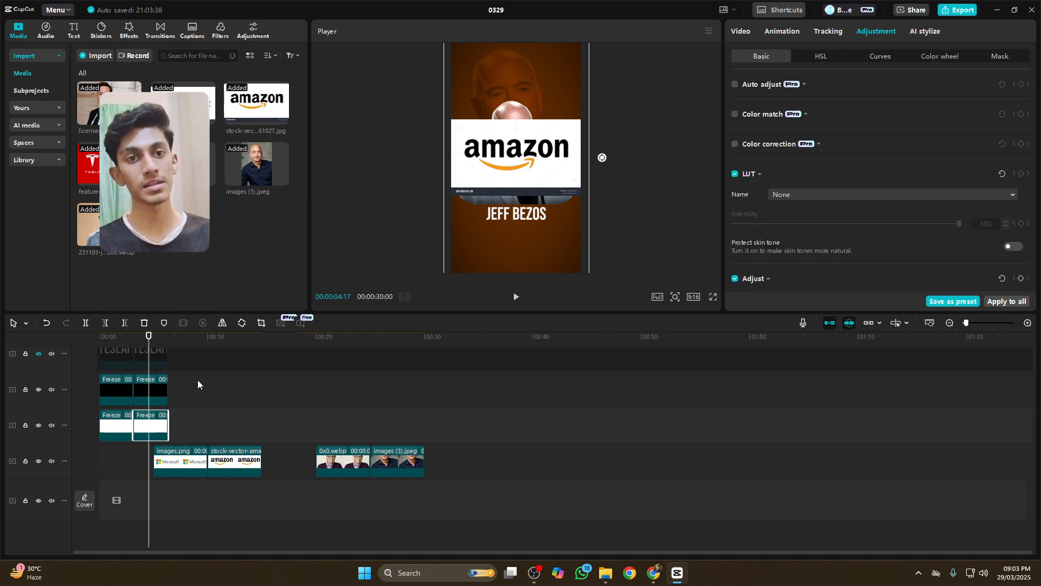
pyautogui.scroll(3, 198, 384)
pyautogui.click(157, 363)
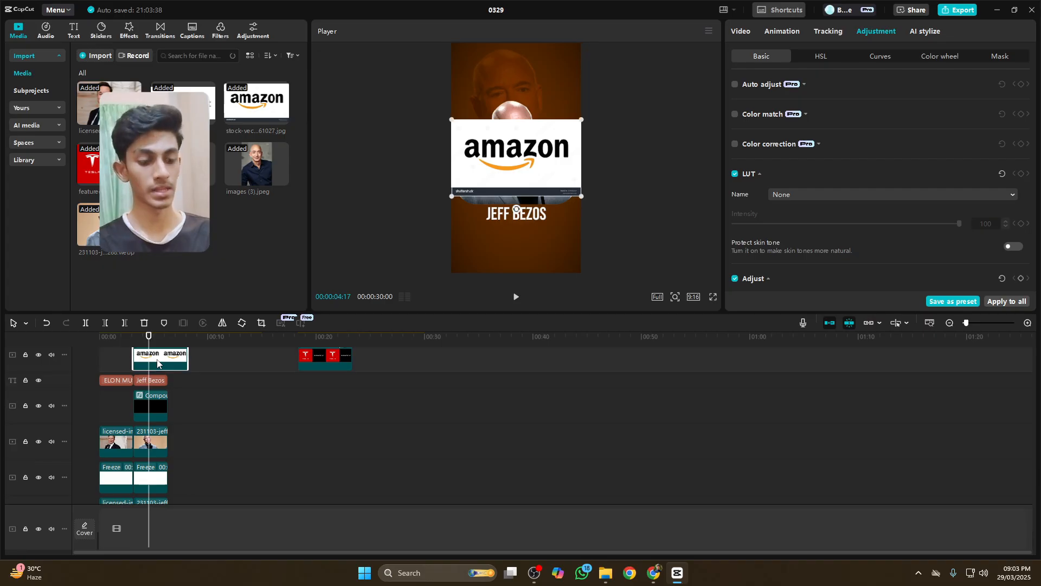
pyautogui.press('Delete')
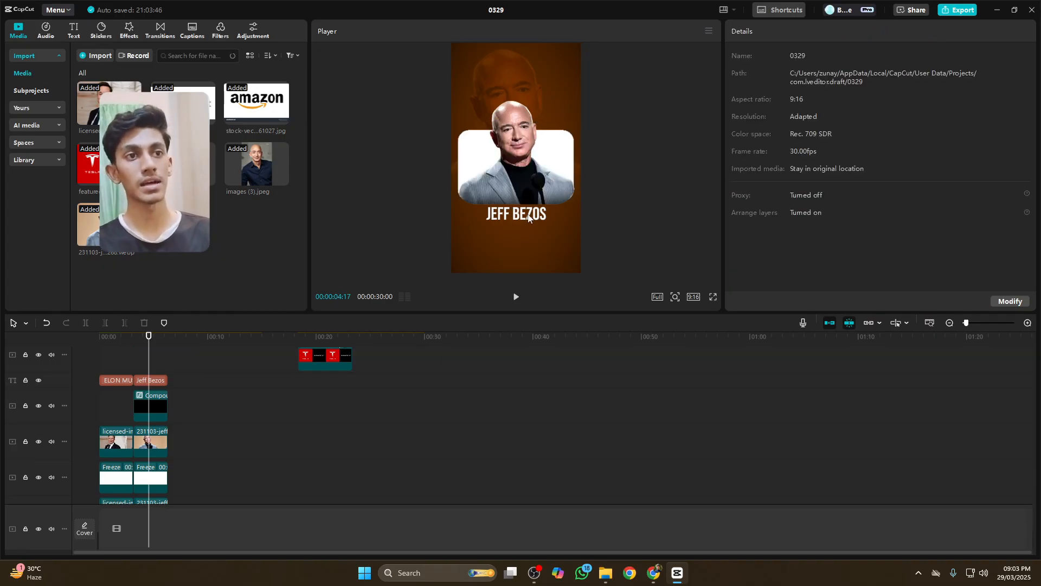
# Move the Jeff Bezos title slightly lower under the white card and recolor it bright amber-orange.
pyautogui.click(528, 217)
pyautogui.moveTo(528, 223); pyautogui.dragTo(529, 222)
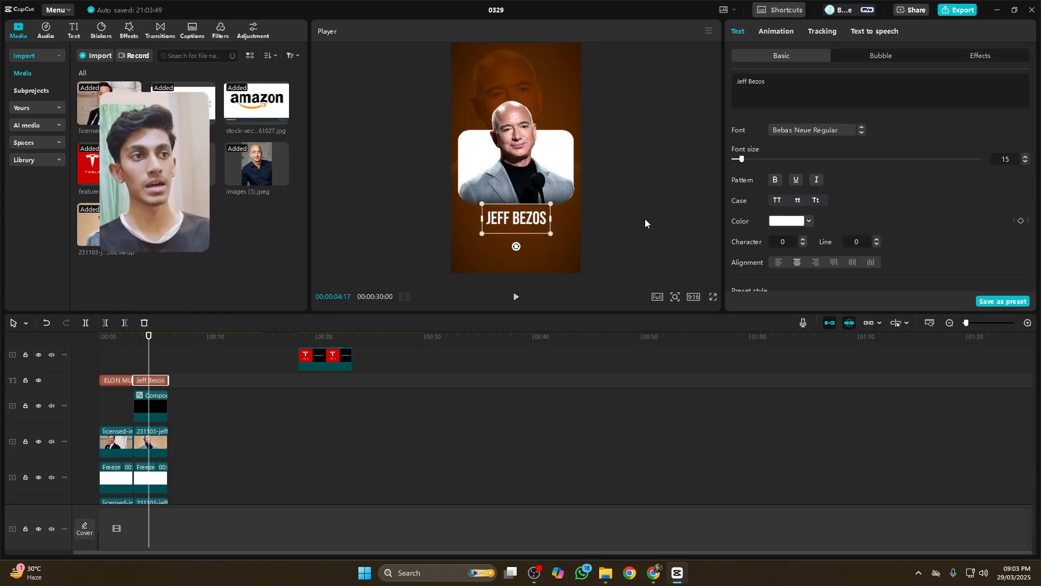
pyautogui.click(778, 222)
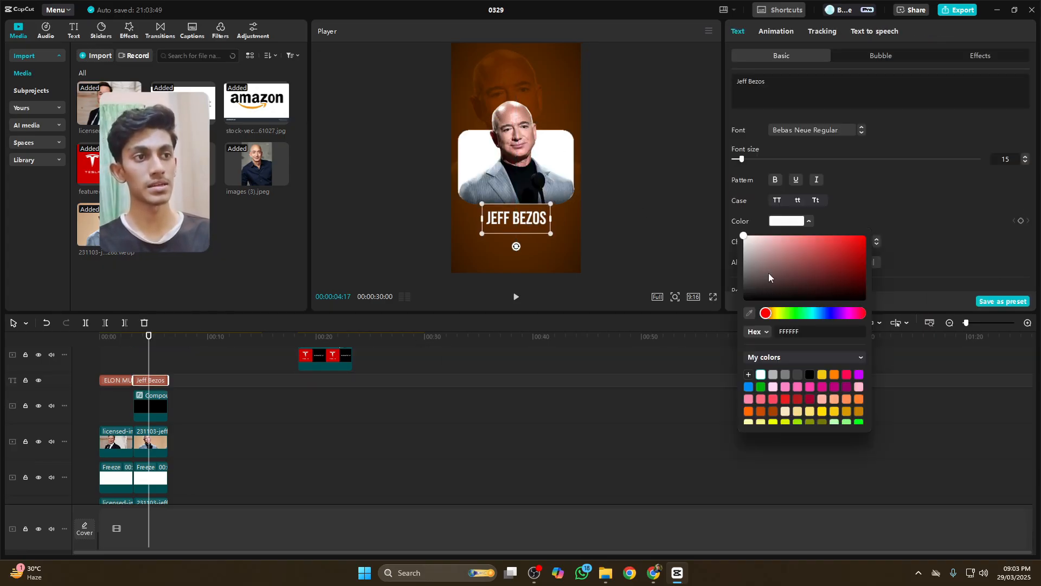
pyautogui.click(751, 314)
pyautogui.click(533, 250)
pyautogui.moveTo(914, 263); pyautogui.dragTo(877, 199)
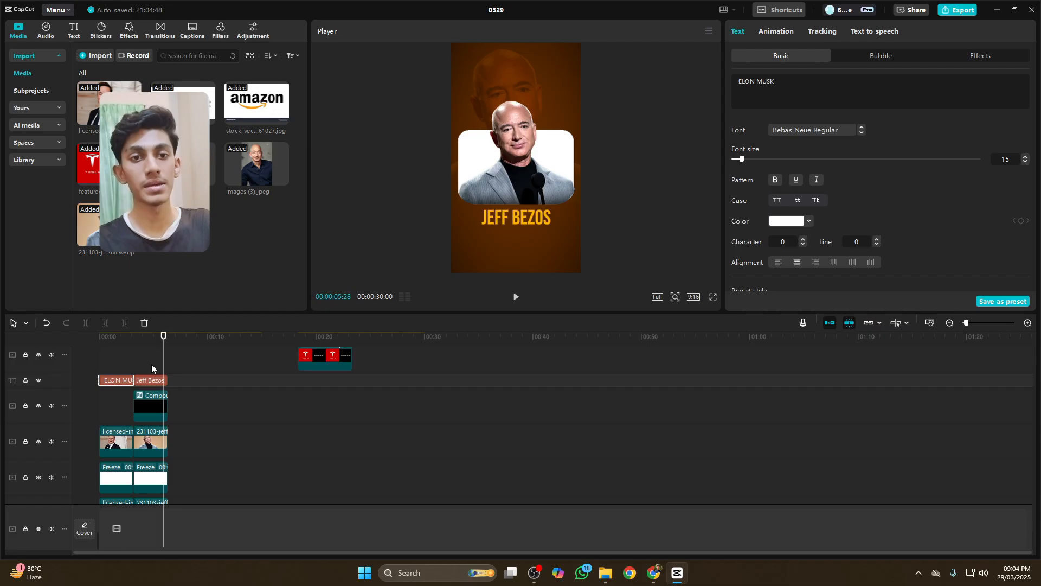
# Duplicate all clips of the Jeff Bezos slide directly after it to create a third slide.
pyautogui.scroll(-2, 155, 401)
pyautogui.moveTo(152, 369); pyautogui.dragTo(191, 372)
pyautogui.scroll(-2, 160, 482)
pyautogui.scroll(-2, 161, 482)
pyautogui.hotkey('ctrl', 'c')
pyautogui.hotkey('ctrl', 'v')
pyautogui.scroll(2, 217, 436)
pyautogui.scroll(-2, 187, 447)
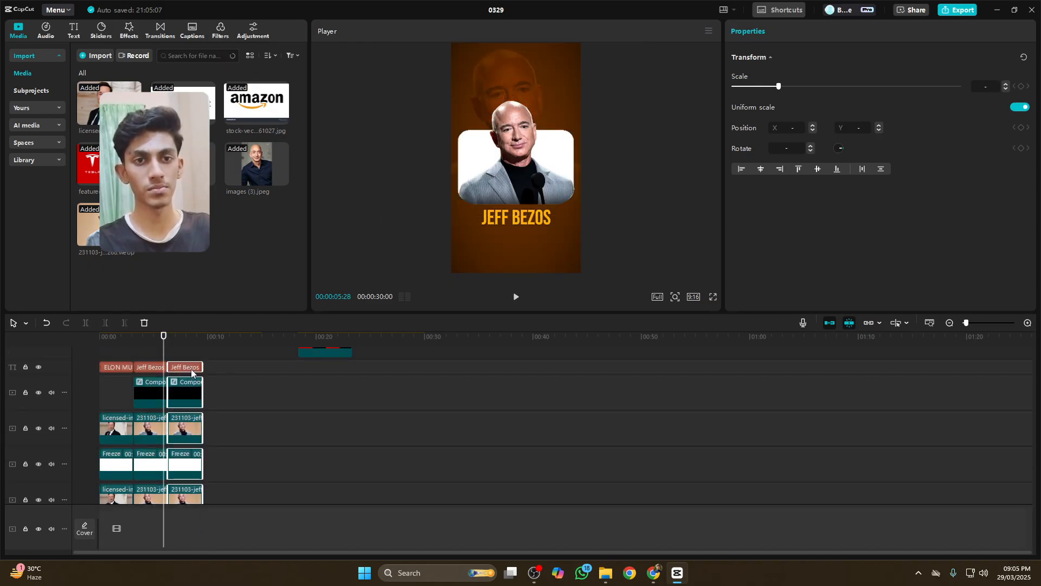
pyautogui.click(168, 358)
pyautogui.keyDown('ctrl'); pyautogui.scroll(3, 178, 355); pyautogui.keyUp('ctrl')
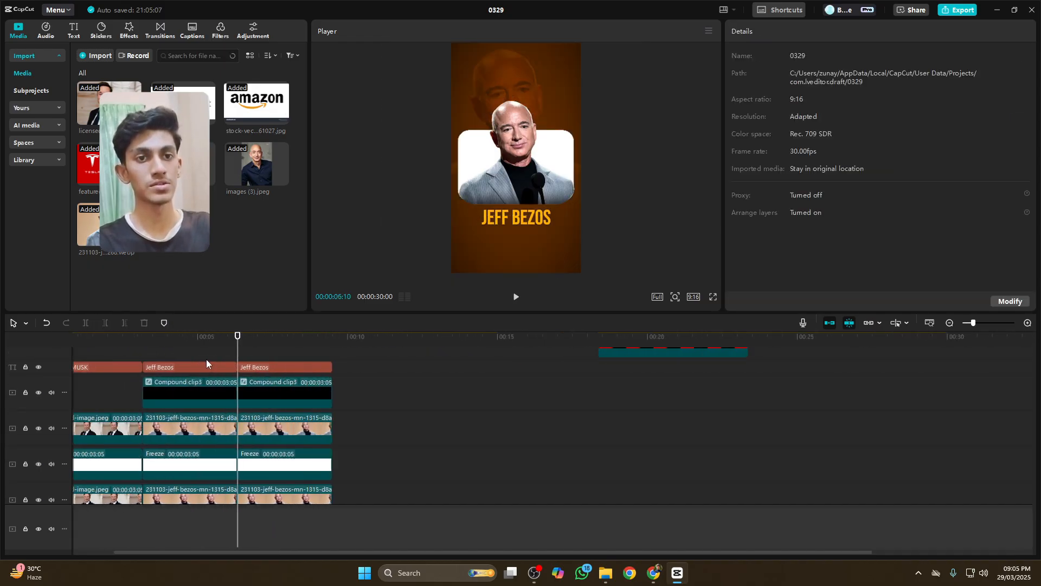
# Switch to the Google Docs script in Chrome and copy the name Bill Gates from the Slide 3 heading.
pyautogui.click(274, 368)
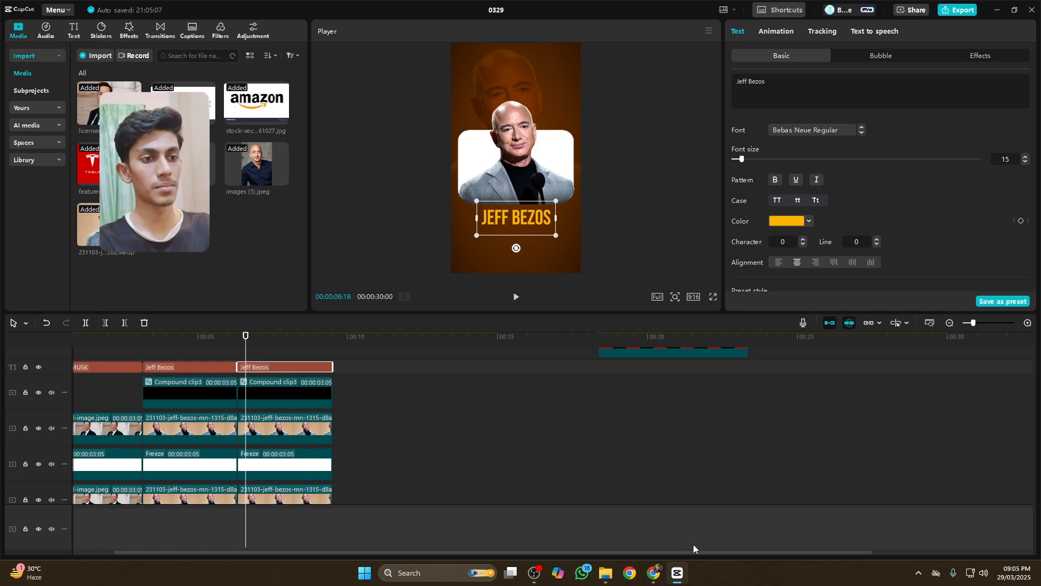
pyautogui.click(656, 574)
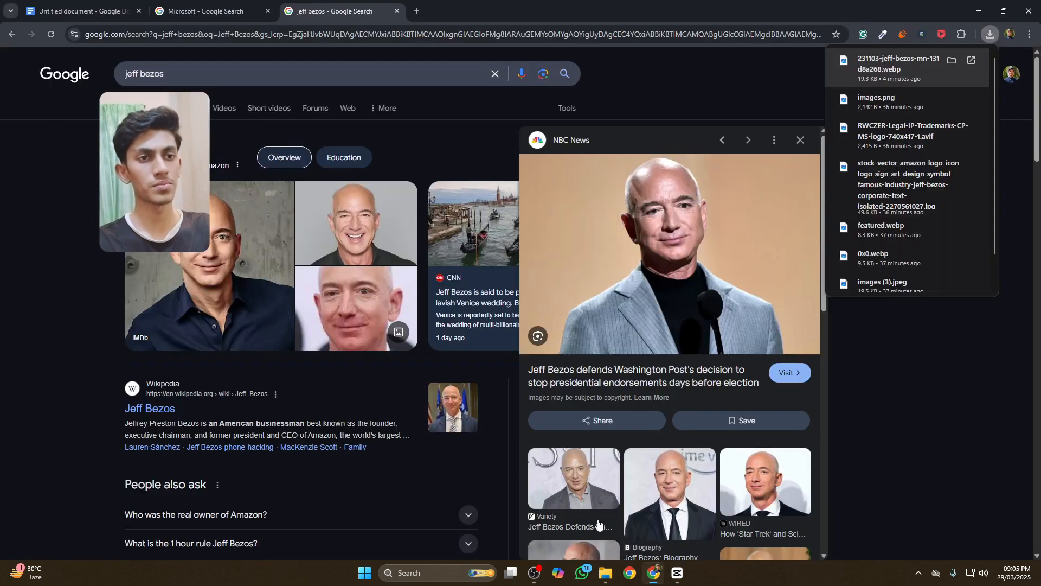
pyautogui.click(73, 9)
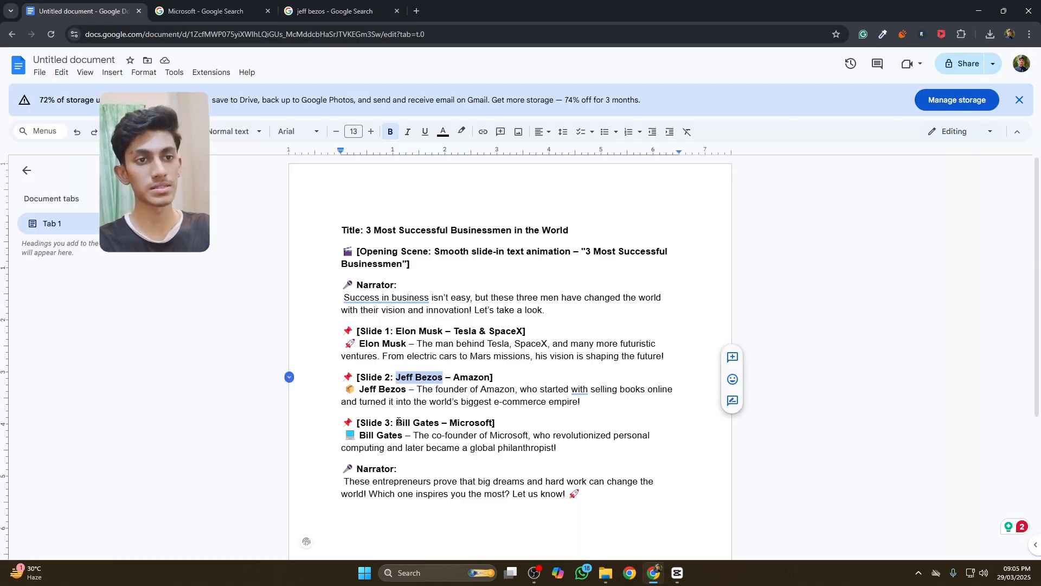
pyautogui.moveTo(399, 422); pyautogui.dragTo(442, 423)
pyautogui.hotkey('ctrl', 'c')
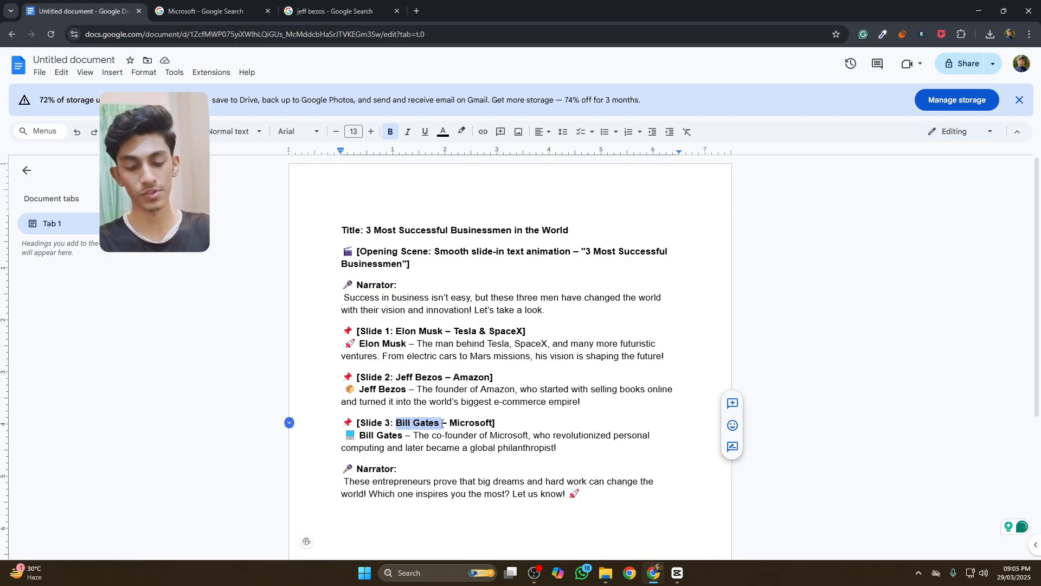
# Return to CapCut and replace the third slide's title text with "Bill Gates".
pyautogui.click(677, 573)
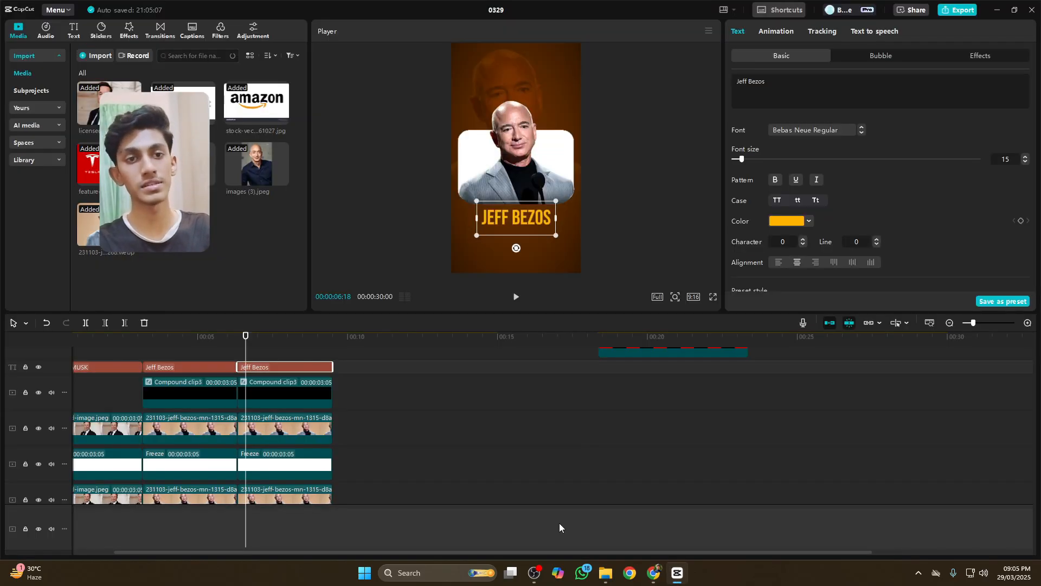
pyautogui.doubleClick(499, 219)
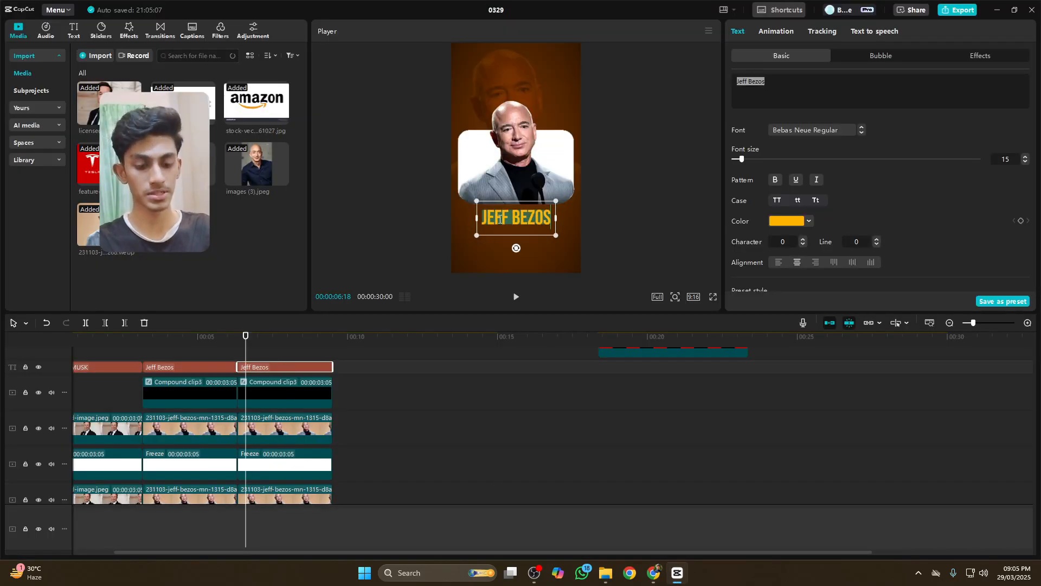
pyautogui.hotkey('ctrl', 'v')
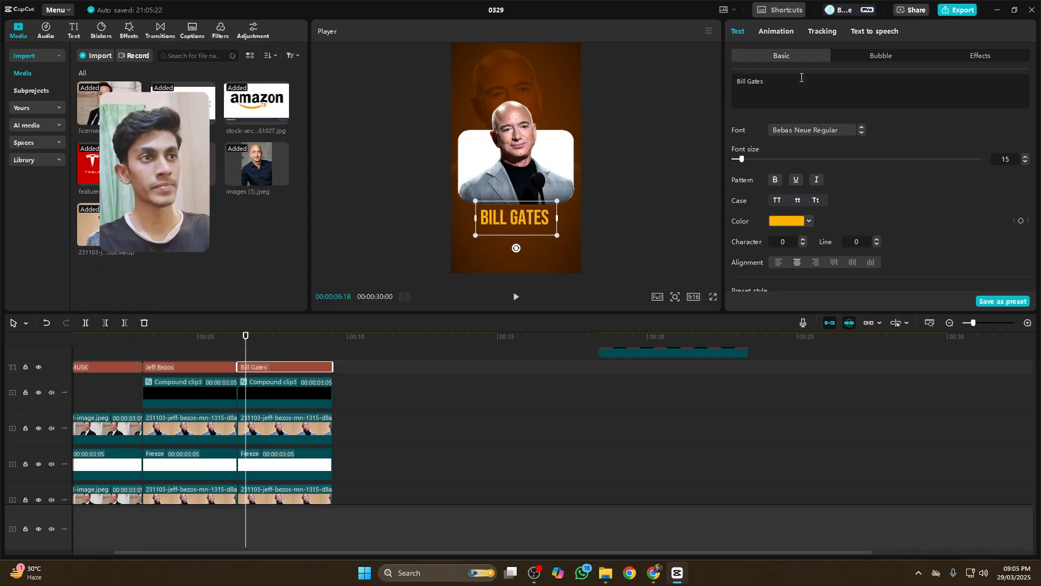
# Try to replace the third slide's main Jeff Bezos portrait clip with the Bill Gates photo, keeping the original video effect.
pyautogui.click(275, 436)
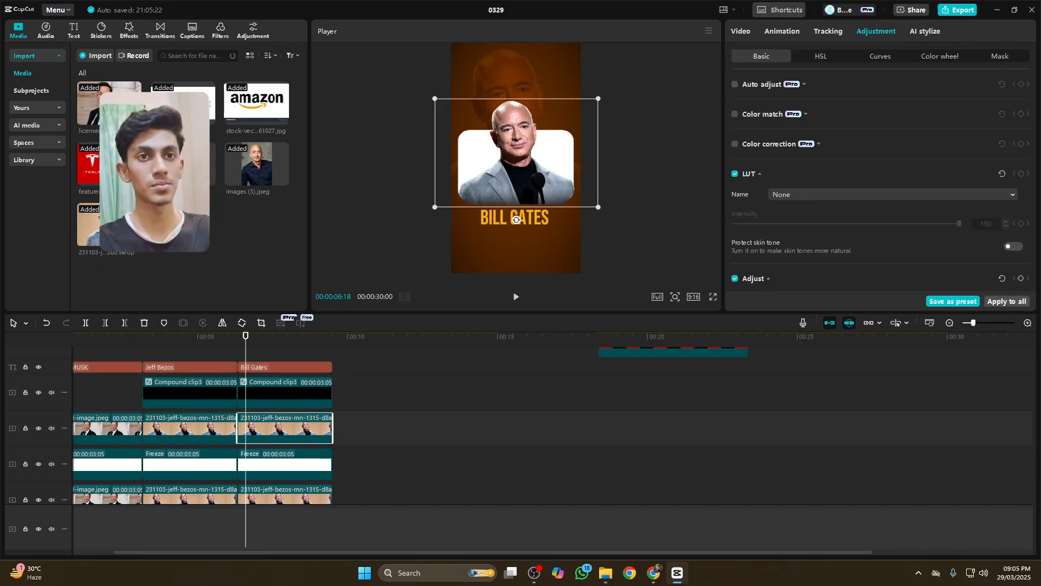
pyautogui.moveTo(184, 106); pyautogui.dragTo(268, 427)
pyautogui.click(546, 395)
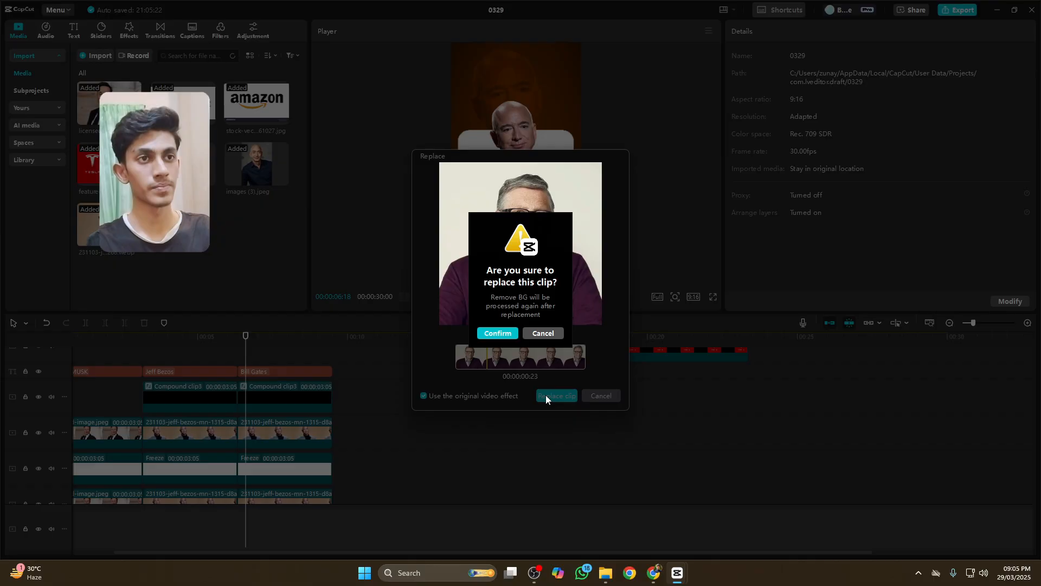
pyautogui.click(503, 332)
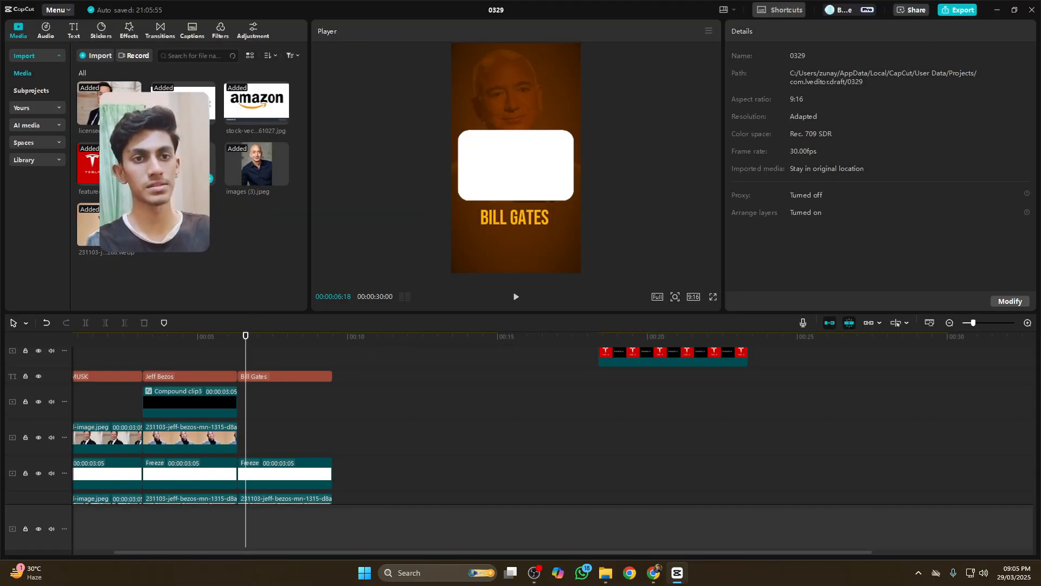
# Add the Bill Gates photo to the third slide as a background-removed cutout, scaled to 89% over the white card.
pyautogui.moveTo(211, 174); pyautogui.dragTo(239, 437)
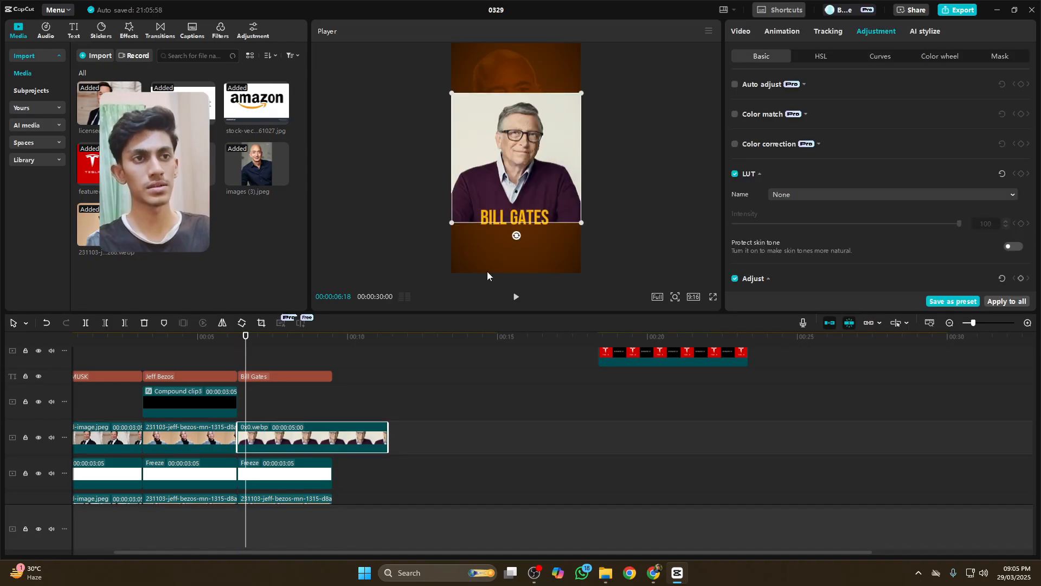
pyautogui.click(741, 31)
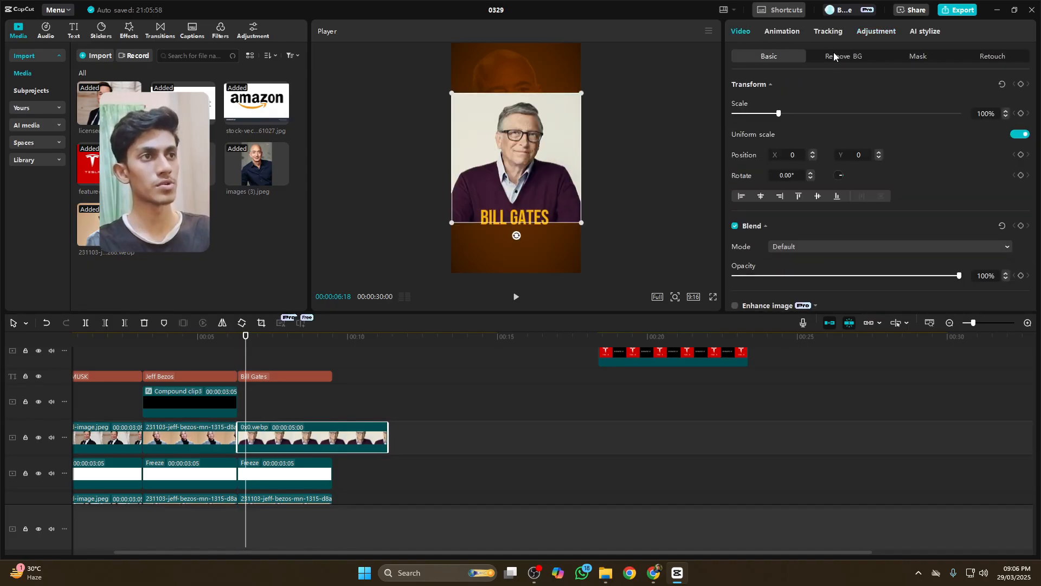
pyautogui.click(835, 54)
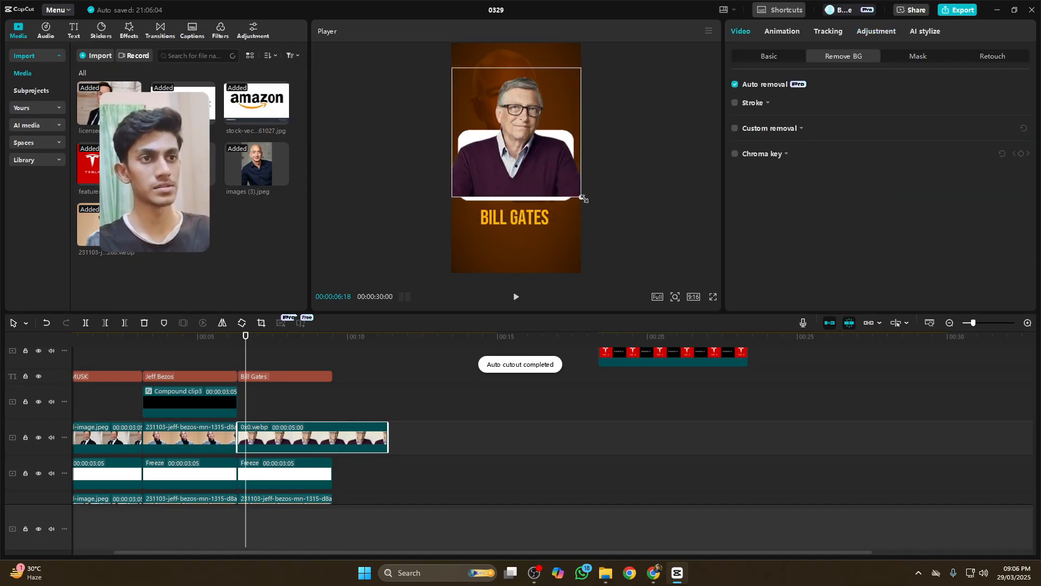
pyautogui.moveTo(584, 205); pyautogui.dragTo(545, 174)
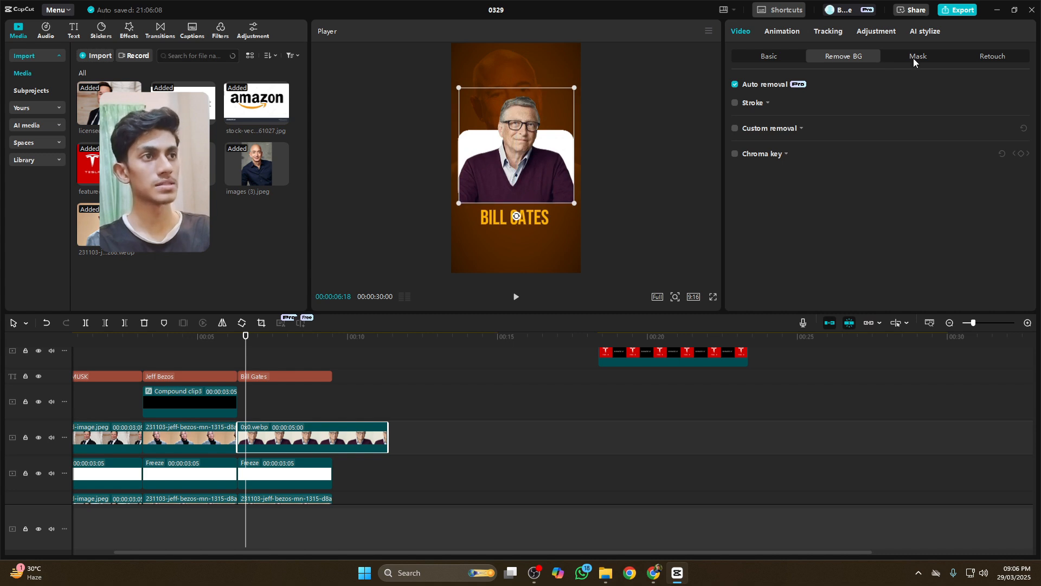
# Mask the Bill Gates cutout with a rectangle of about 417 by 396 and round its corners to 19.
pyautogui.click(914, 58)
pyautogui.click(757, 102)
pyautogui.click(743, 135)
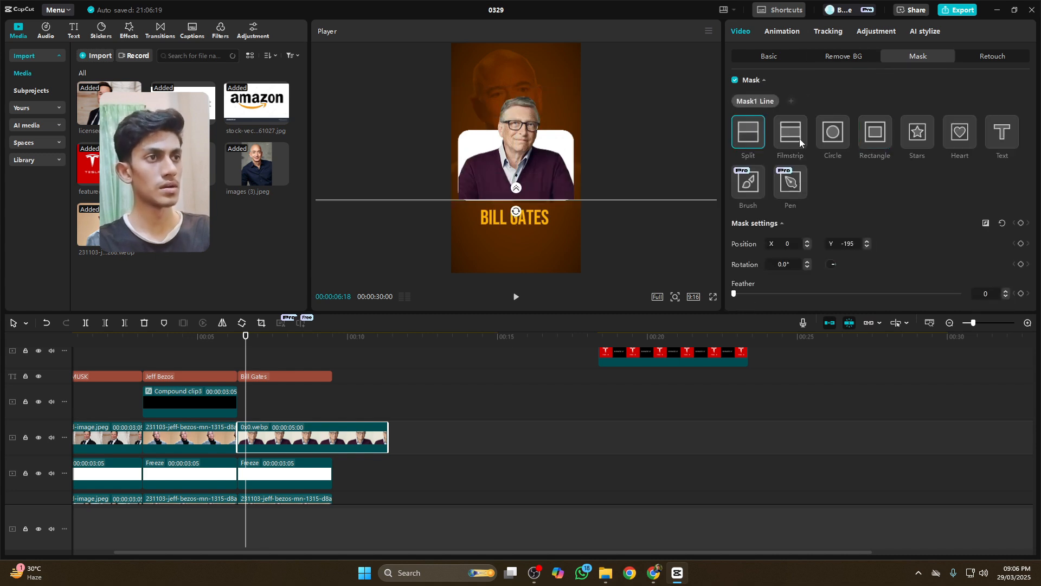
pyautogui.click(877, 134)
pyautogui.moveTo(551, 154); pyautogui.dragTo(579, 149)
pyautogui.scroll(-3, 763, 256)
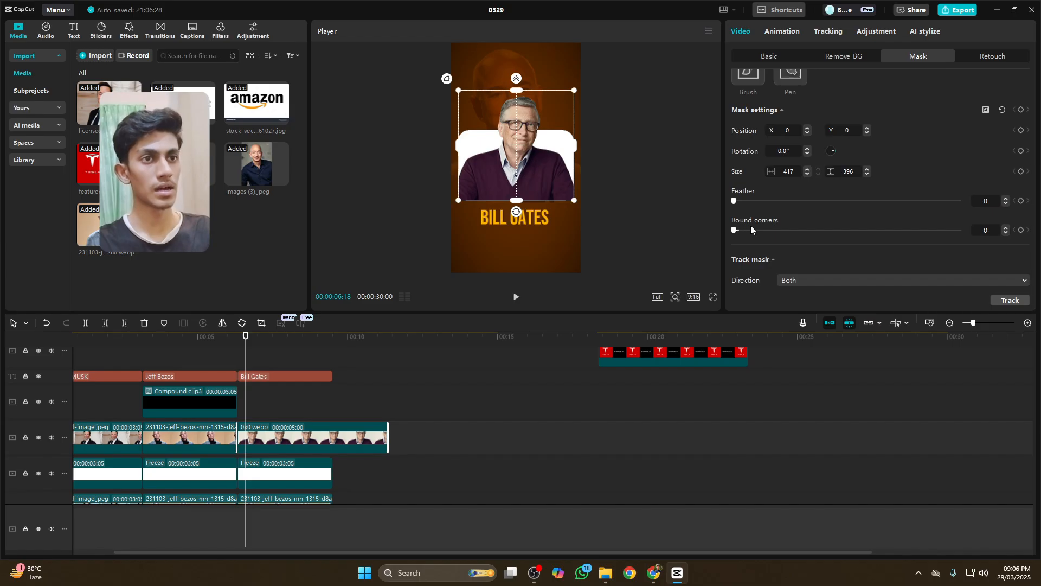
pyautogui.moveTo(734, 229); pyautogui.dragTo(779, 237)
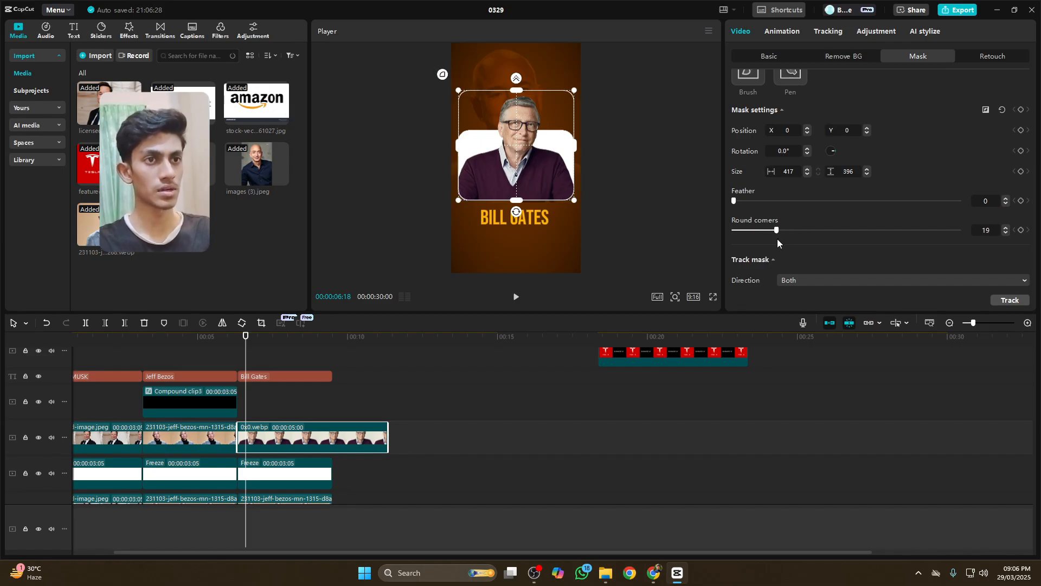
# Lower the Bill Gates cutout to a Y position of 196 so it lines up with the white card.
pyautogui.click(771, 57)
pyautogui.click(552, 225)
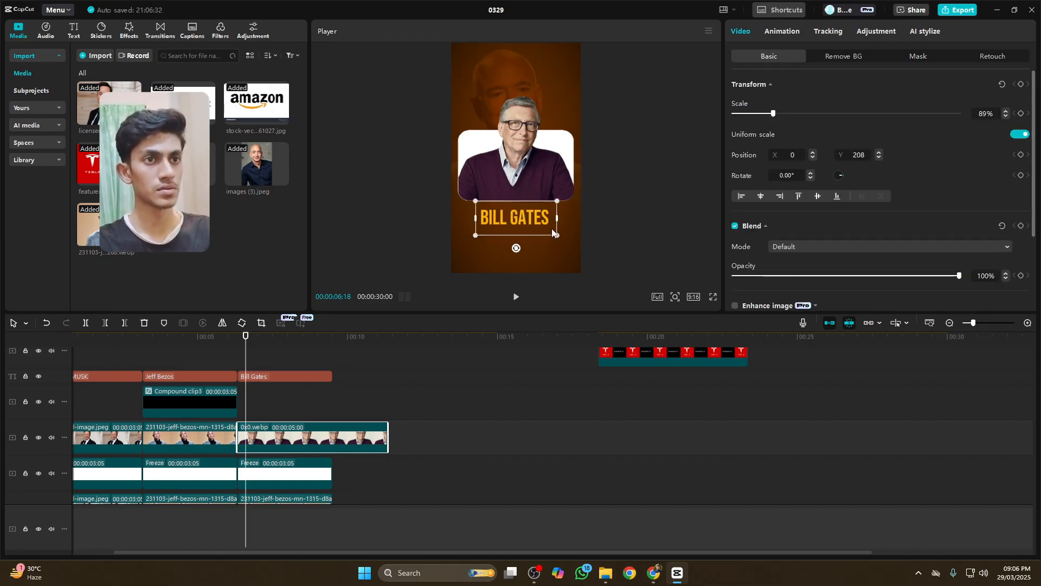
pyautogui.click(569, 183)
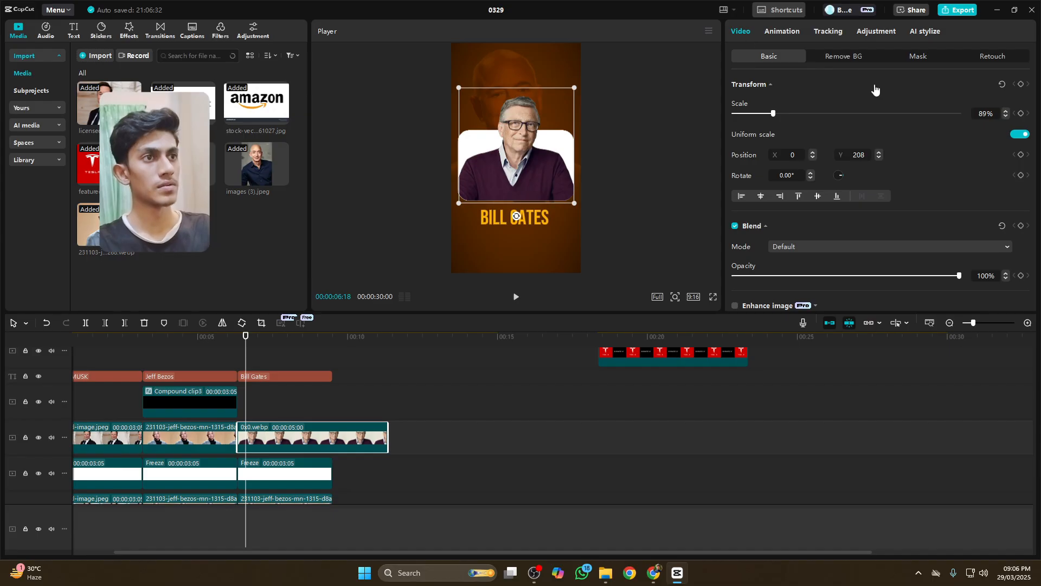
pyautogui.click(880, 157)
pyautogui.click(879, 157)
pyautogui.click(879, 157)
pyautogui.click(880, 157)
pyautogui.click(879, 156)
pyautogui.click(880, 157)
pyautogui.click(880, 156)
pyautogui.click(880, 156)
pyautogui.click(879, 156)
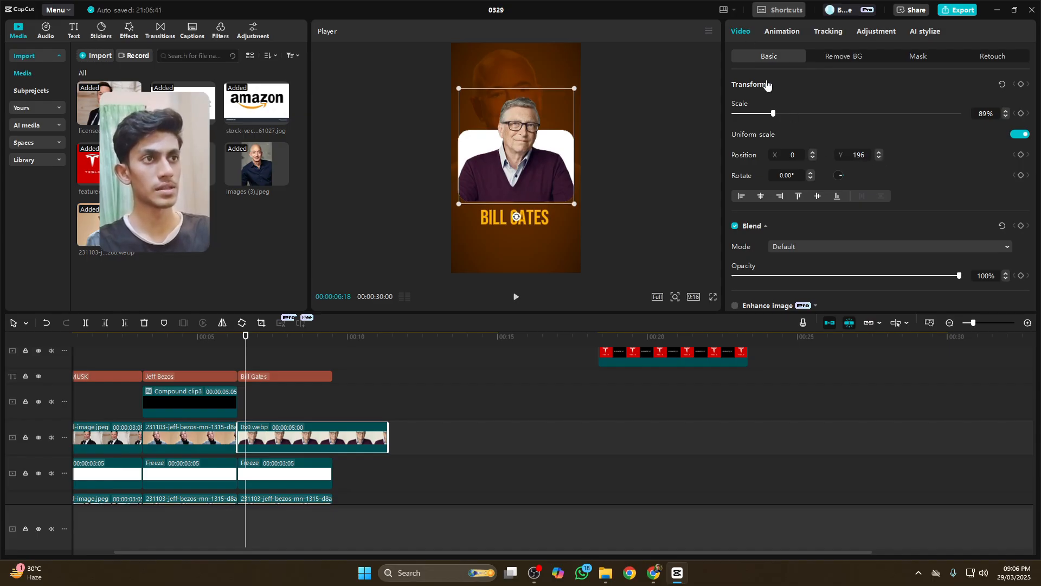
pyautogui.click(578, 193)
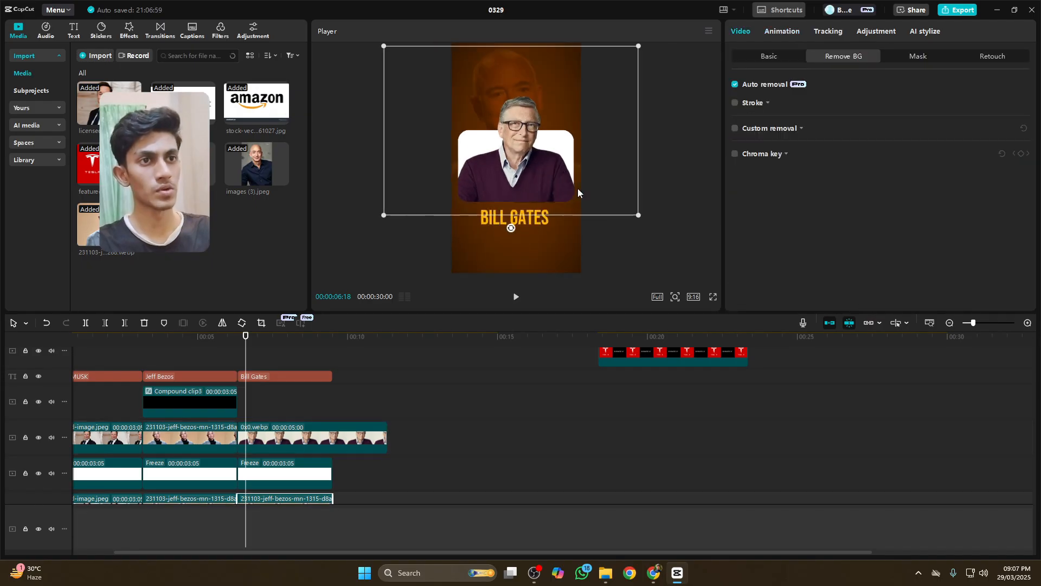
pyautogui.scroll(-2, 563, 225)
pyautogui.scroll(2, 563, 226)
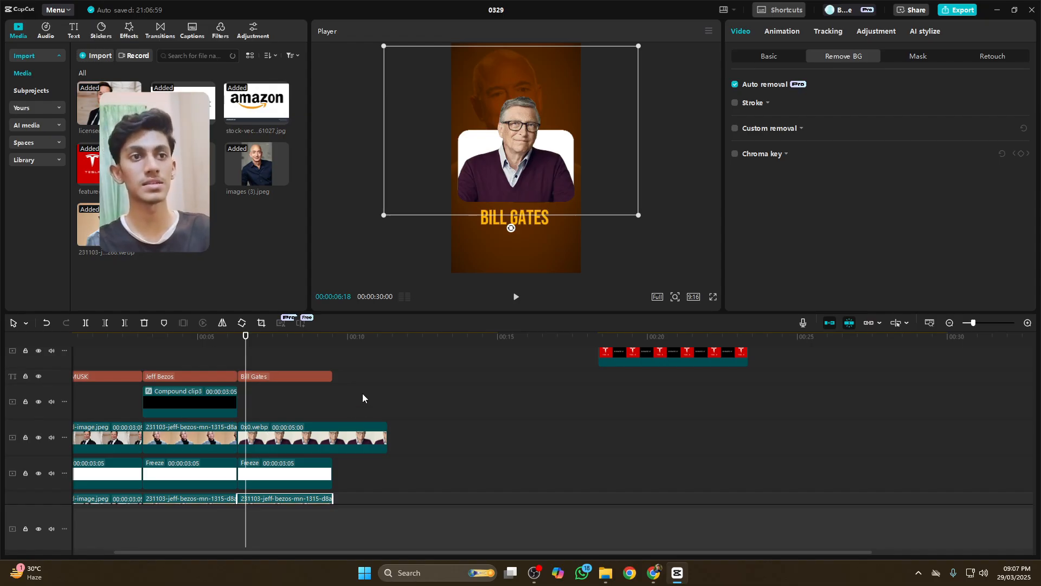
# Place the Microsoft logo over the third slide as a color reference and recolor the Bill Gates title with its green.
pyautogui.click(531, 226)
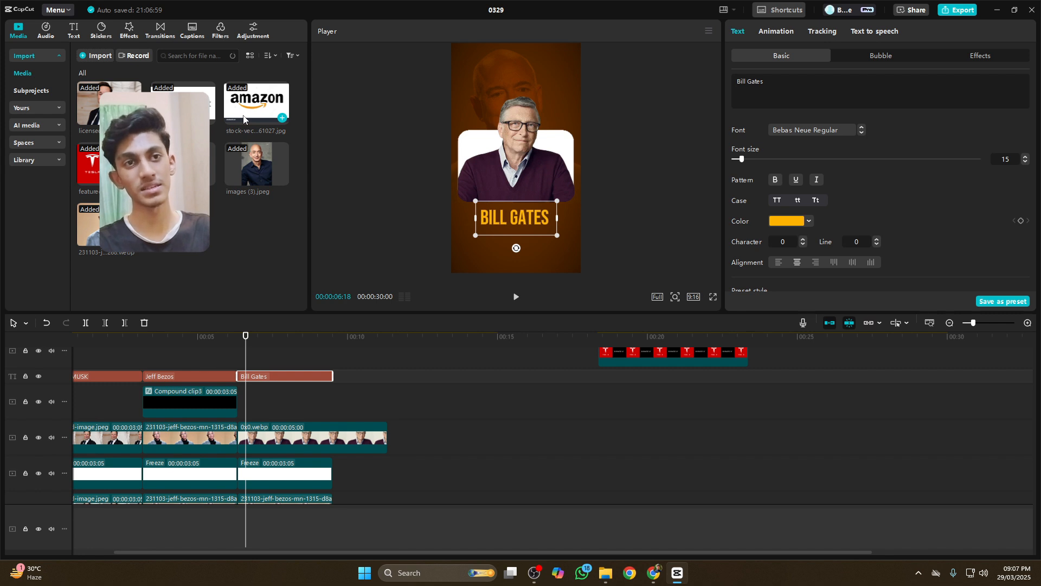
pyautogui.moveTo(183, 105); pyautogui.dragTo(265, 403)
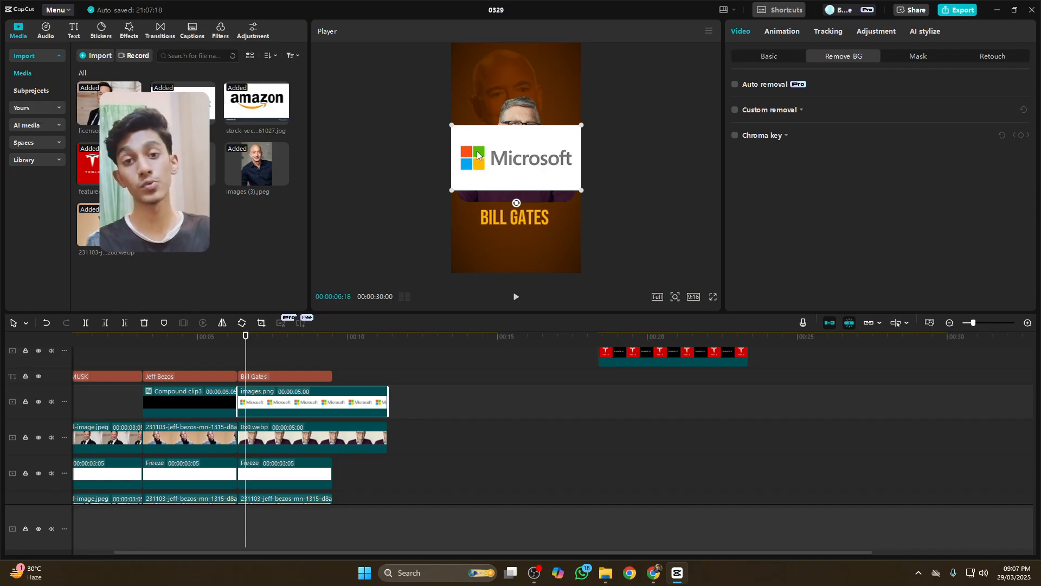
pyautogui.click(293, 377)
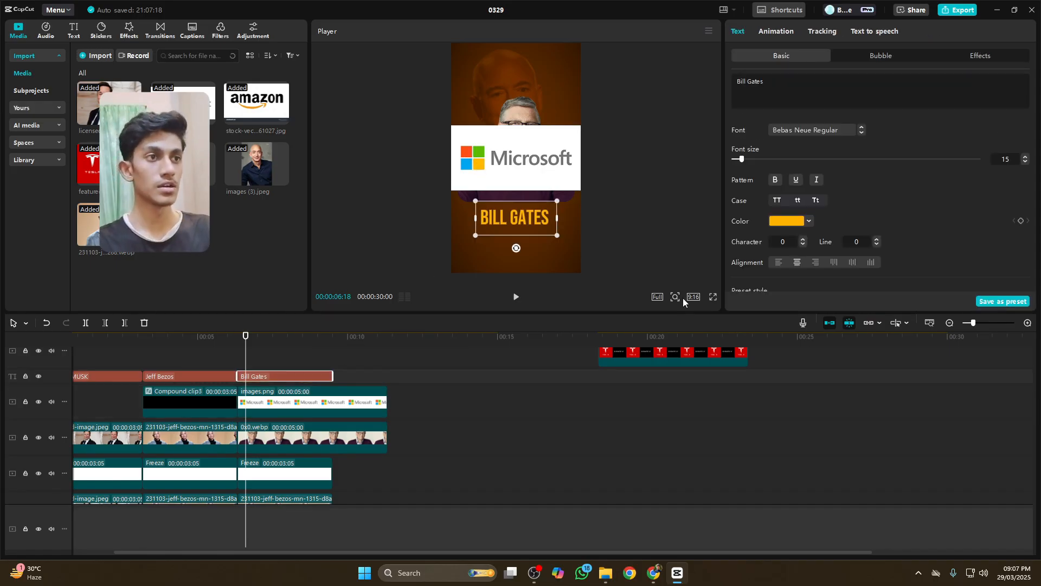
pyautogui.click(789, 223)
pyautogui.click(749, 313)
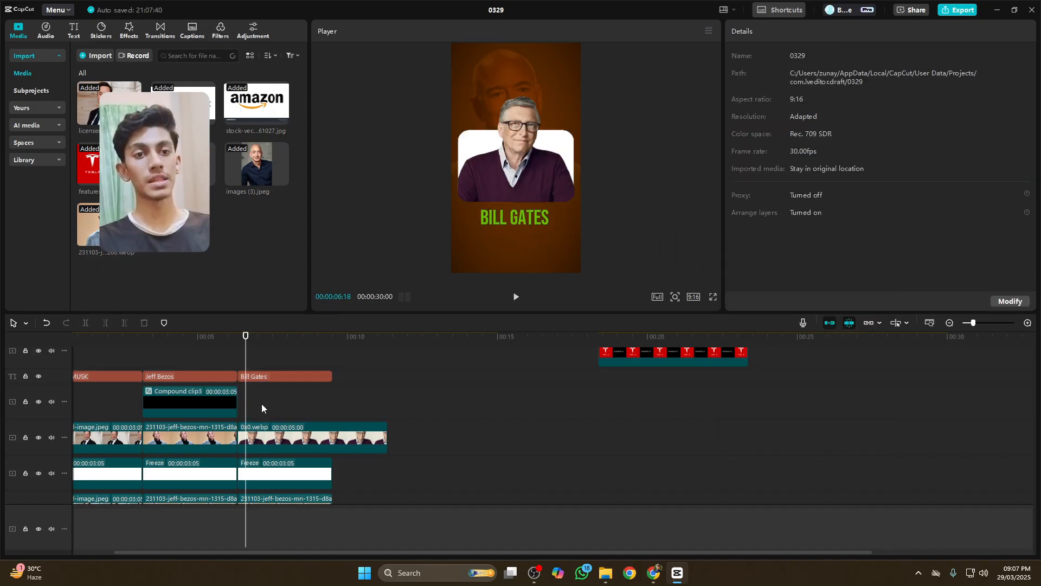
pyautogui.scroll(-3, 276, 429)
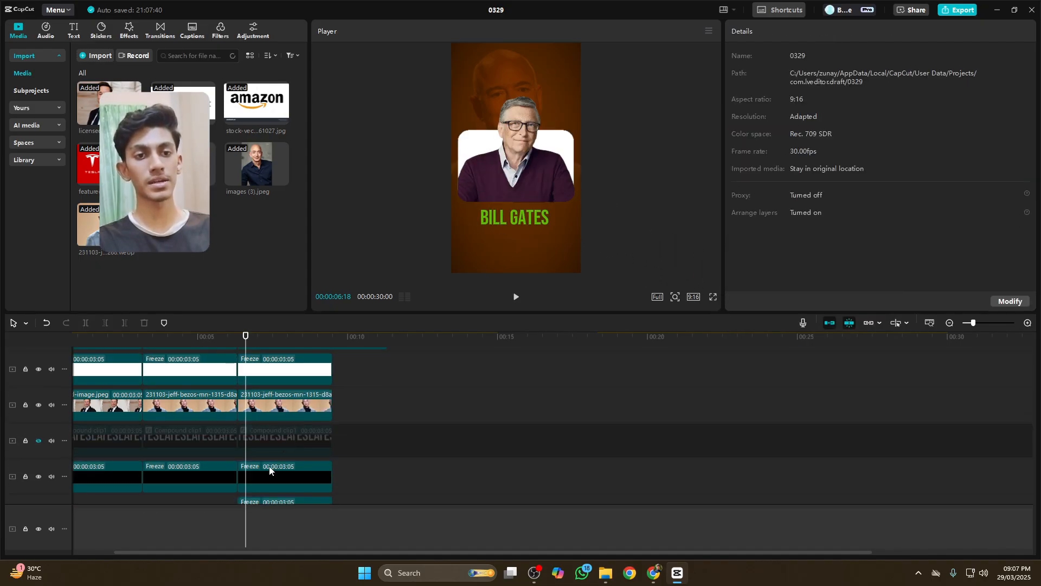
# Recolor the third slide's background clip from orange to dark green by pulling down its color curves, including the red curve.
pyautogui.scroll(-2, 269, 470)
pyautogui.click(261, 455)
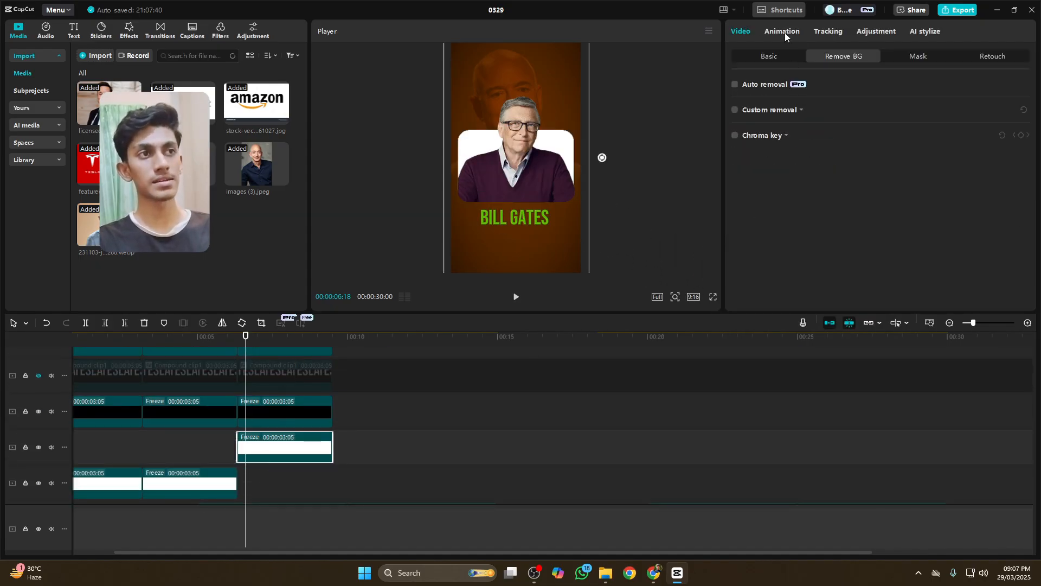
pyautogui.click(785, 33)
pyautogui.click(874, 32)
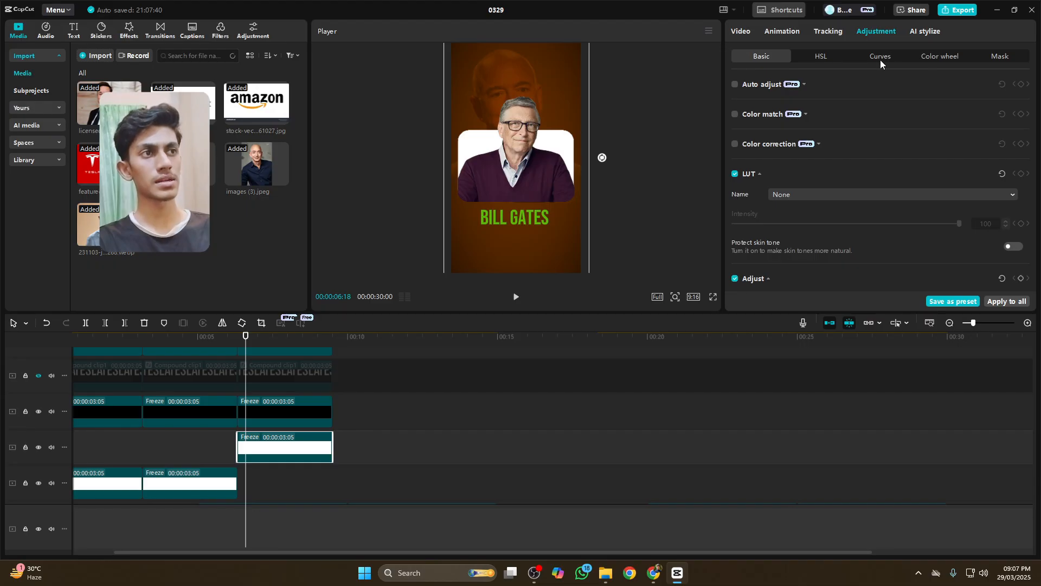
pyautogui.click(880, 57)
pyautogui.scroll(-5, 998, 179)
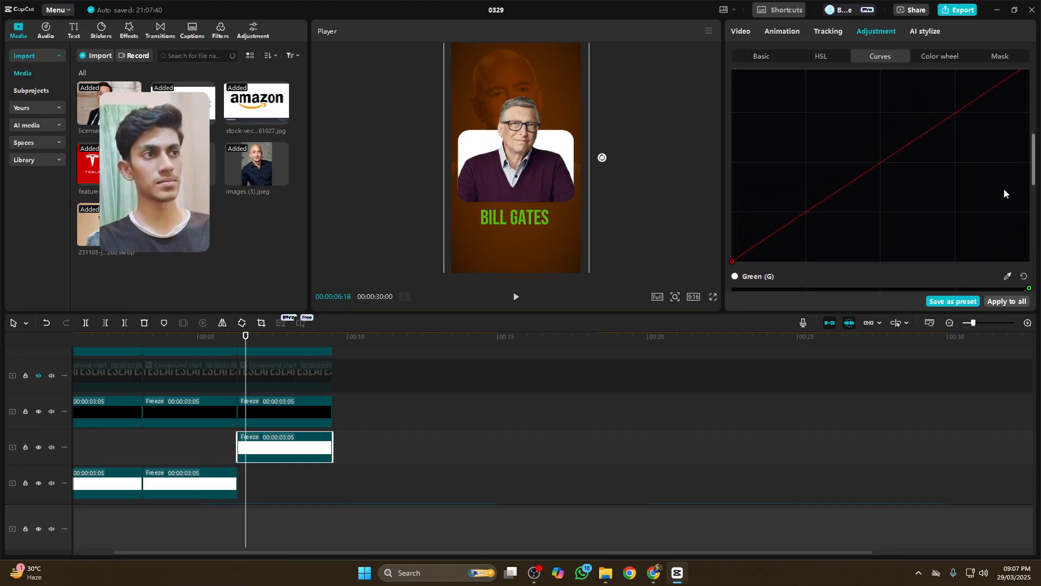
pyautogui.scroll(4, 1004, 192)
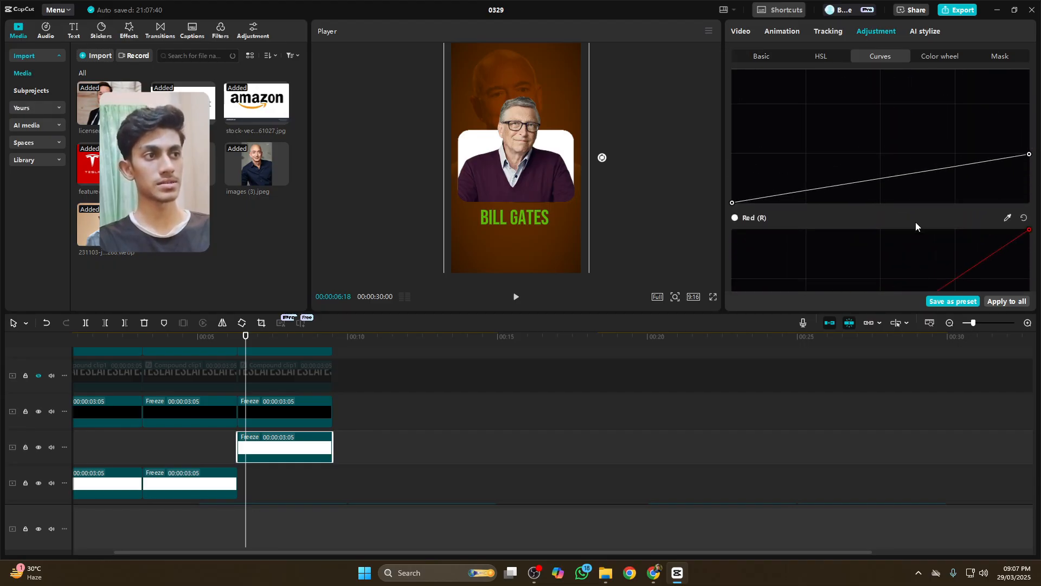
pyautogui.scroll(-3, 915, 223)
pyautogui.moveTo(1029, 84); pyautogui.dragTo(1039, 297)
pyautogui.scroll(-4, 952, 195)
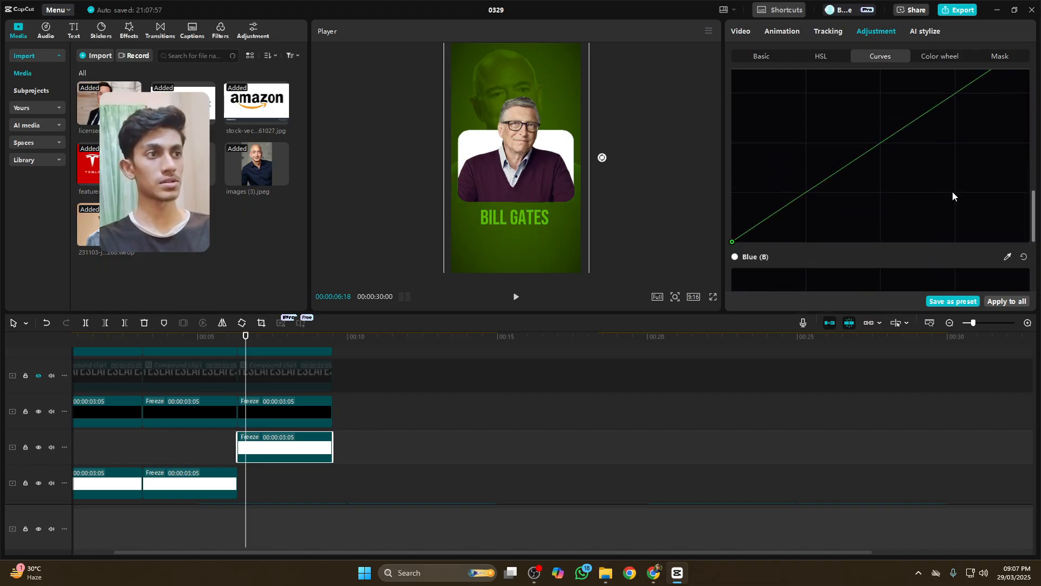
pyautogui.scroll(1, 955, 182)
pyautogui.moveTo(1030, 104); pyautogui.dragTo(1026, 263)
pyautogui.scroll(-4, 935, 230)
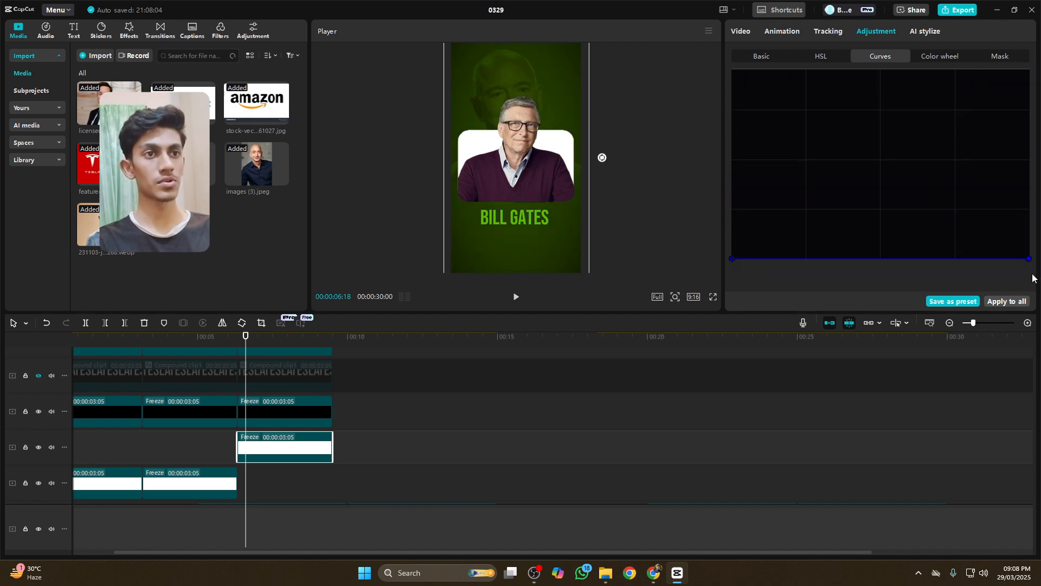
pyautogui.scroll(-1, 290, 411)
pyautogui.click(192, 423)
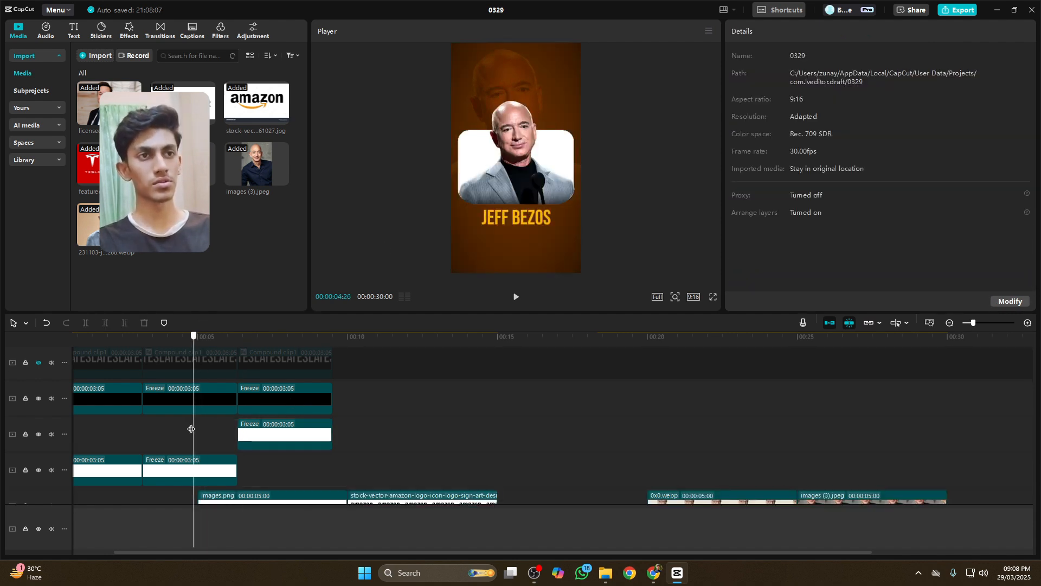
pyautogui.scroll(-1, 191, 428)
pyautogui.click(192, 429)
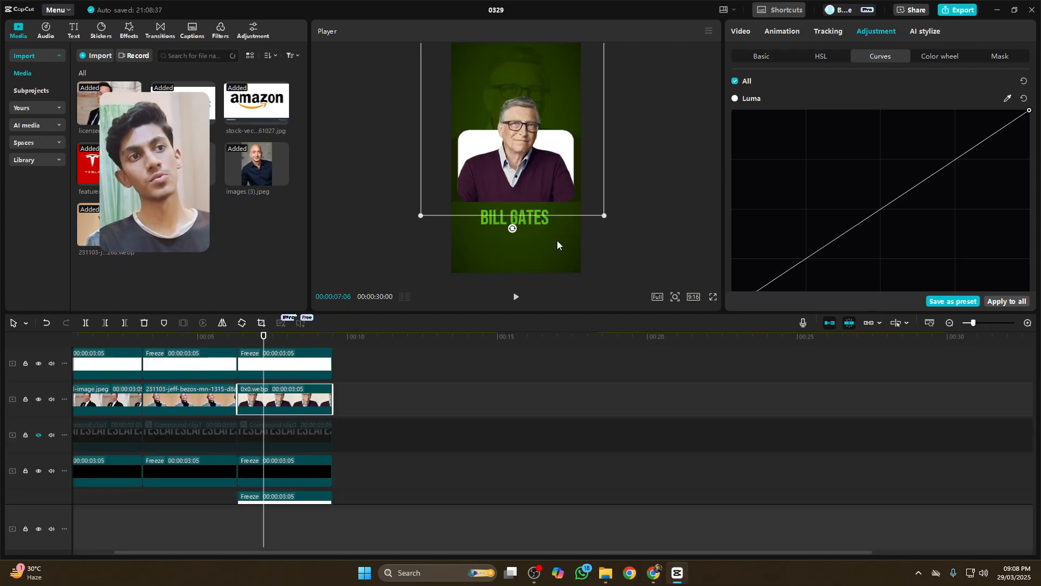
pyautogui.scroll(4, 240, 397)
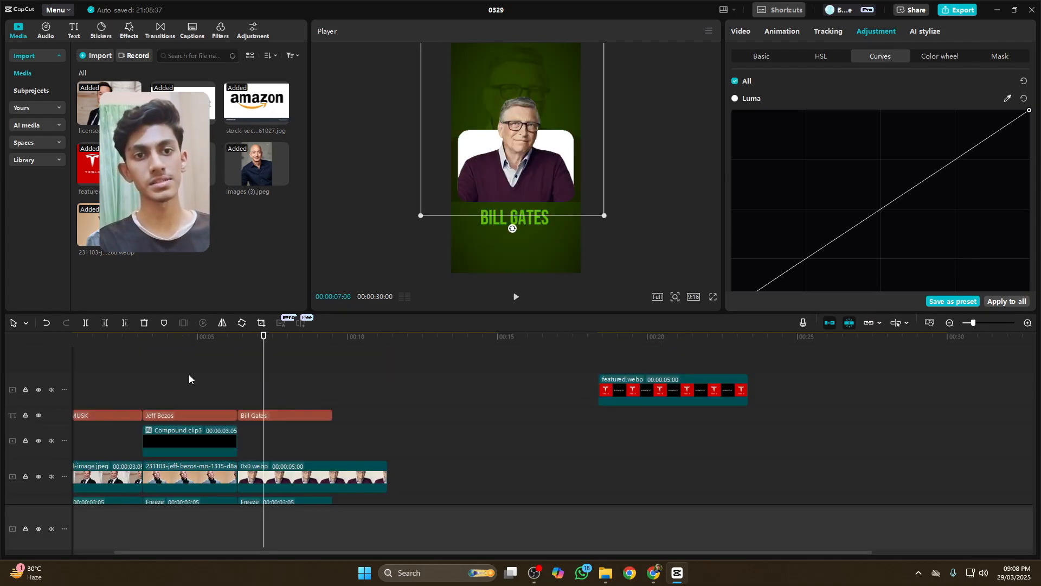
pyautogui.click(163, 370)
pyautogui.moveTo(164, 370); pyautogui.dragTo(58, 376)
pyautogui.click(195, 372)
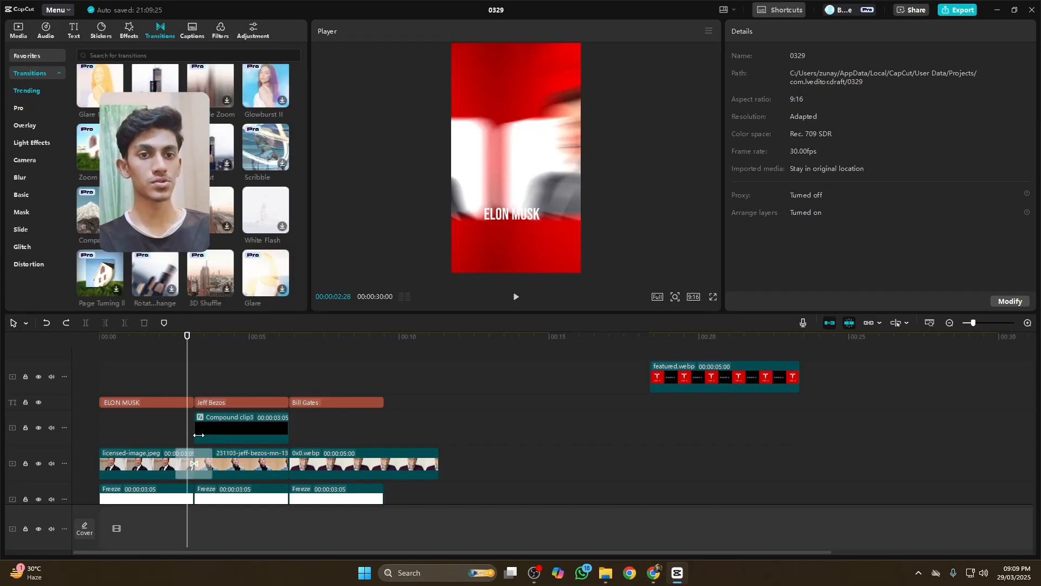
# Remove the transition between the first two portrait clips and combine all Elon Musk slide layers into one compound clip.
pyautogui.click(193, 463)
pyautogui.press('Delete')
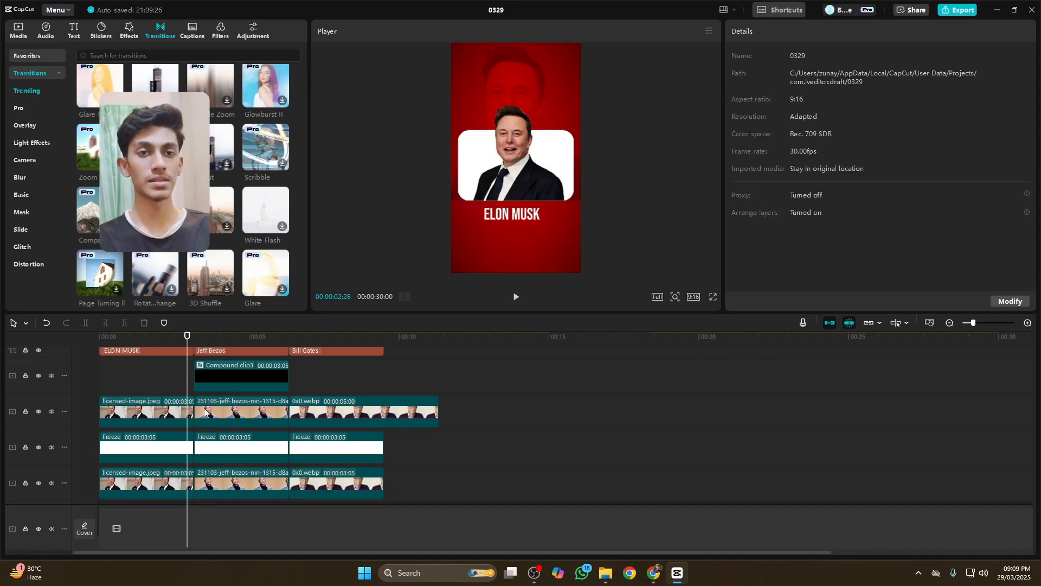
pyautogui.moveTo(148, 372); pyautogui.dragTo(148, 441)
pyautogui.rightClick(148, 441)
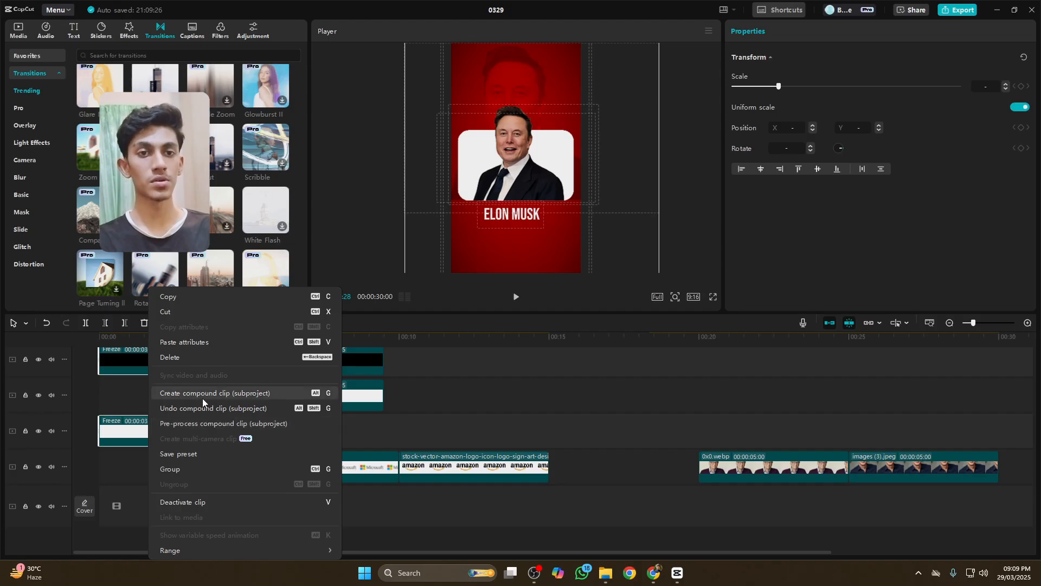
pyautogui.click(203, 398)
# Delete the scrolling TESLA text layer inside the Elon Musk compound clip and return to the main timeline.
pyautogui.scroll(6, 160, 410)
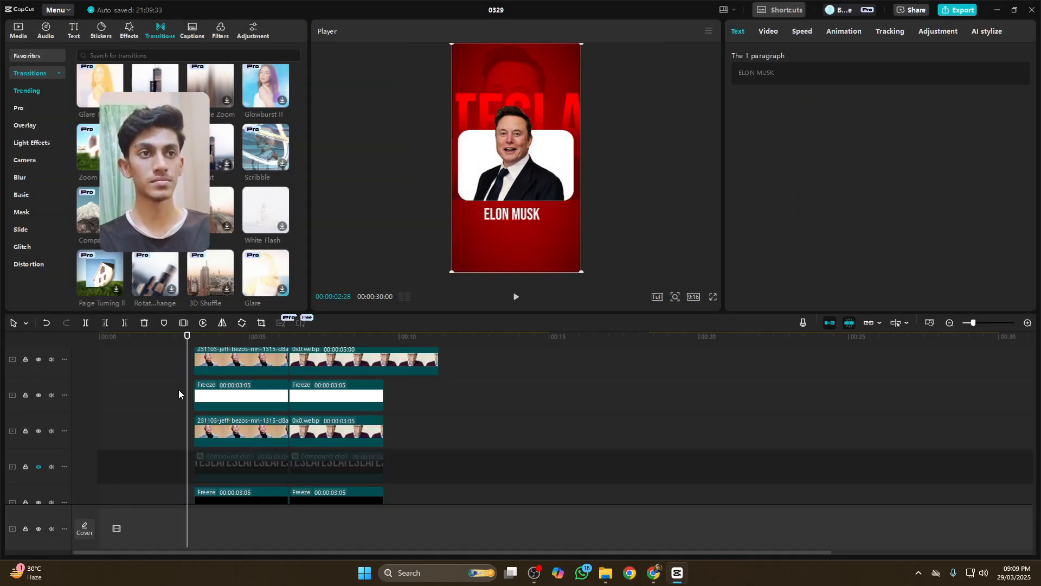
pyautogui.scroll(1, 233, 391)
pyautogui.scroll(-5, 168, 458)
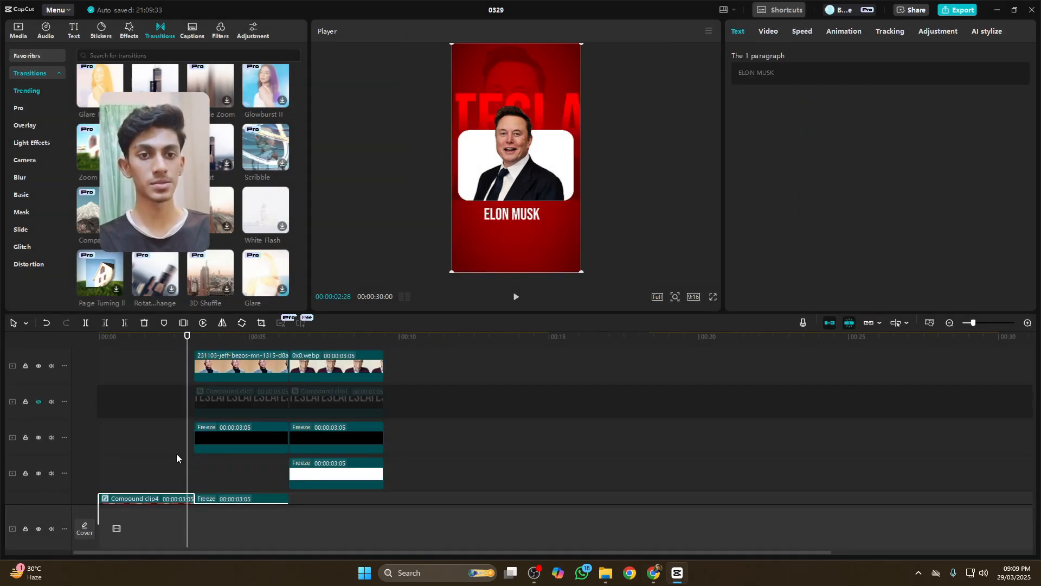
pyautogui.doubleClick(145, 454)
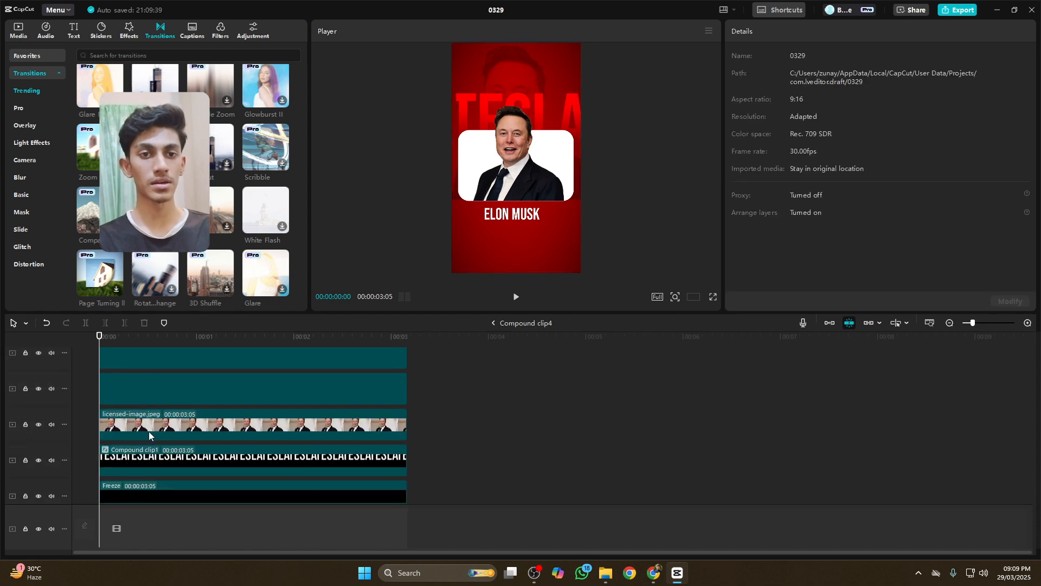
pyautogui.scroll(-2, 145, 439)
pyautogui.click(147, 432)
pyautogui.press('Delete')
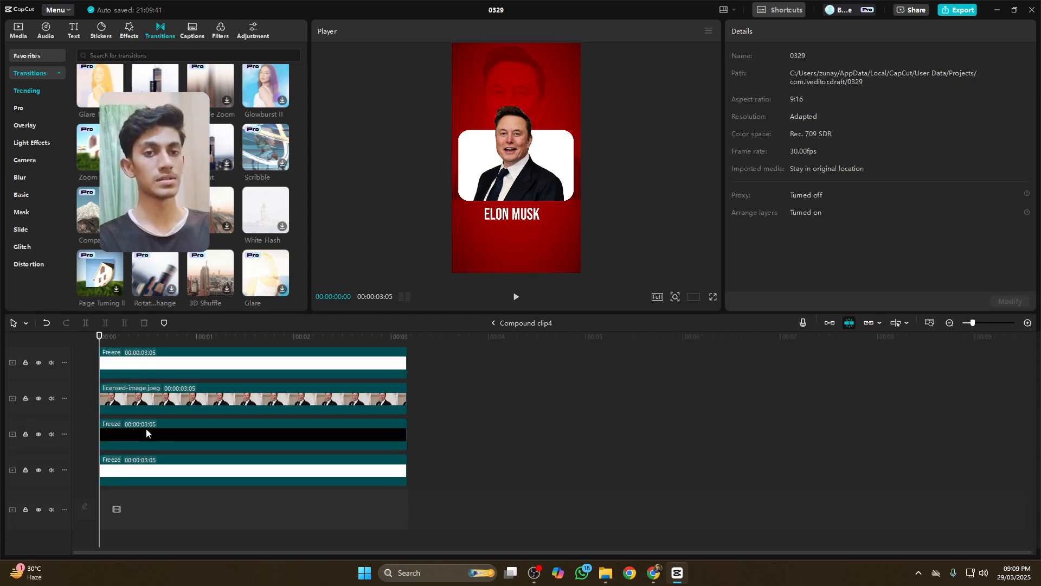
pyautogui.click(493, 322)
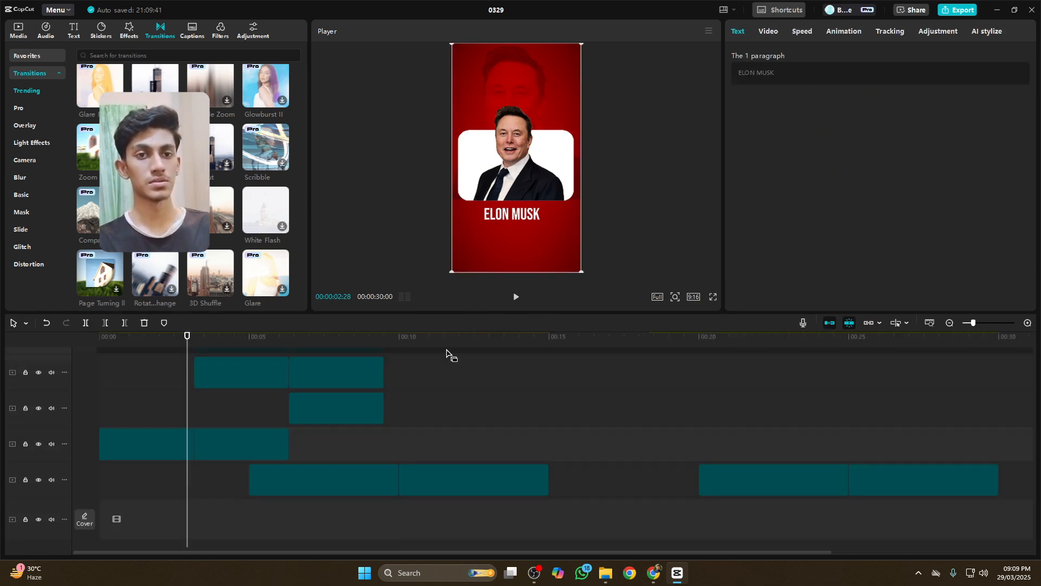
# Delete the hidden TESLA text layers from the Jeff Bezos and Bill Gates slides.
pyautogui.press('space')
pyautogui.press('space')
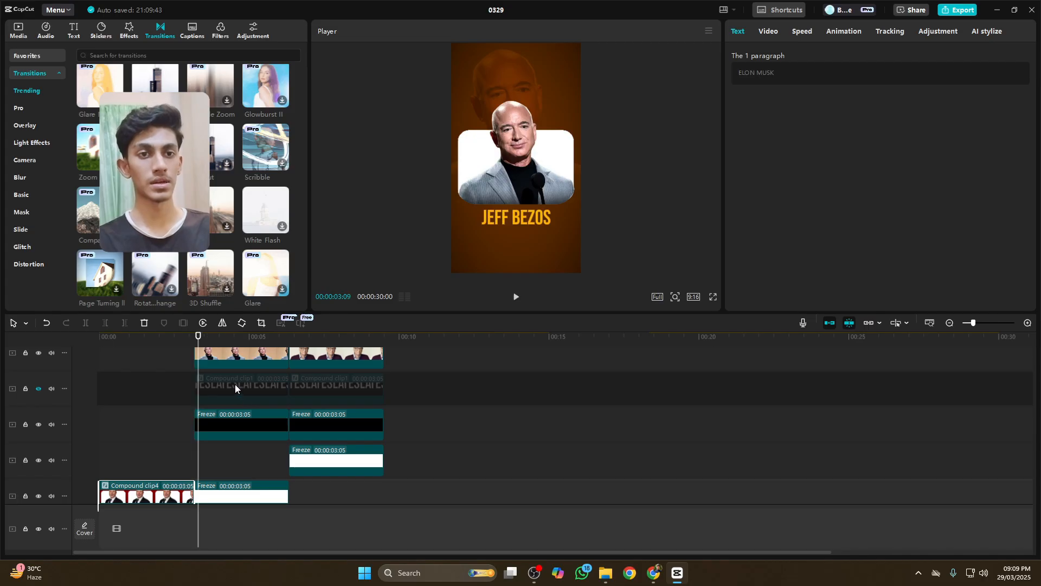
pyautogui.click(318, 384)
pyautogui.press('Delete')
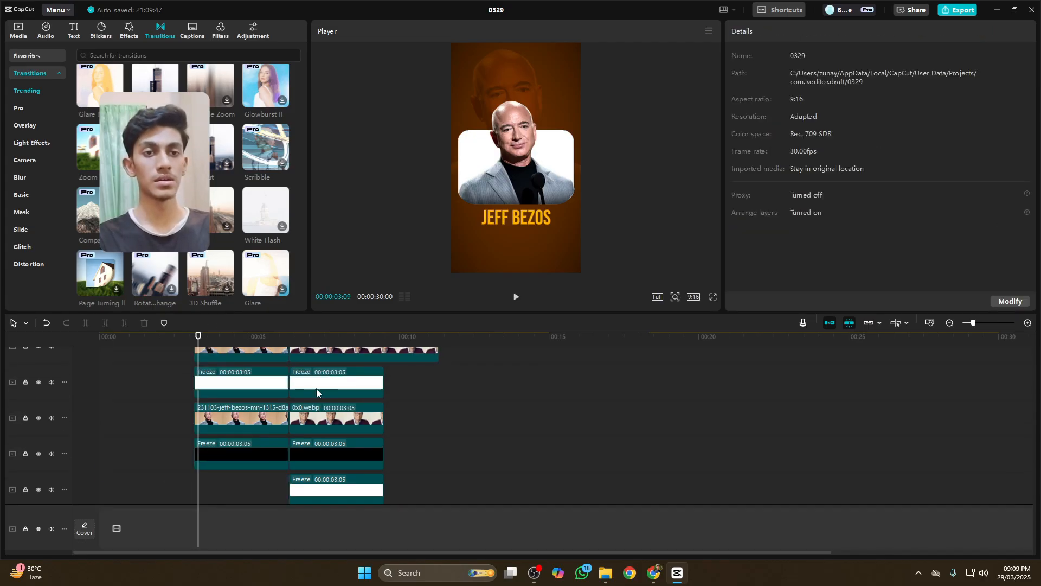
# Combine the Jeff Bezos slide layers into one compound clip and the Bill Gates slide layers into another.
pyautogui.moveTo(255, 348); pyautogui.dragTo(239, 460)
pyautogui.hotkey('alt', 'g')
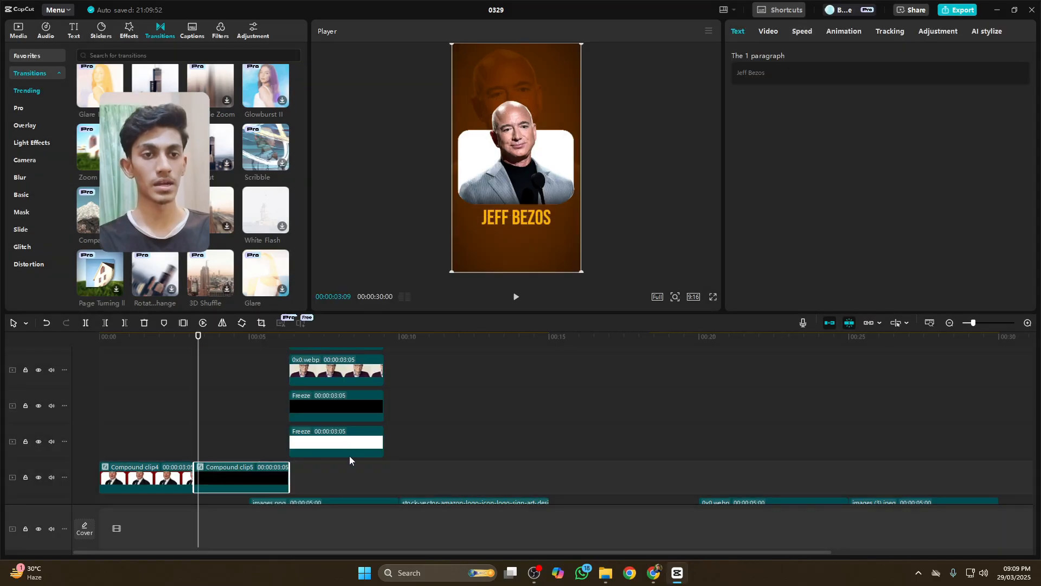
pyautogui.moveTo(350, 457); pyautogui.dragTo(338, 396)
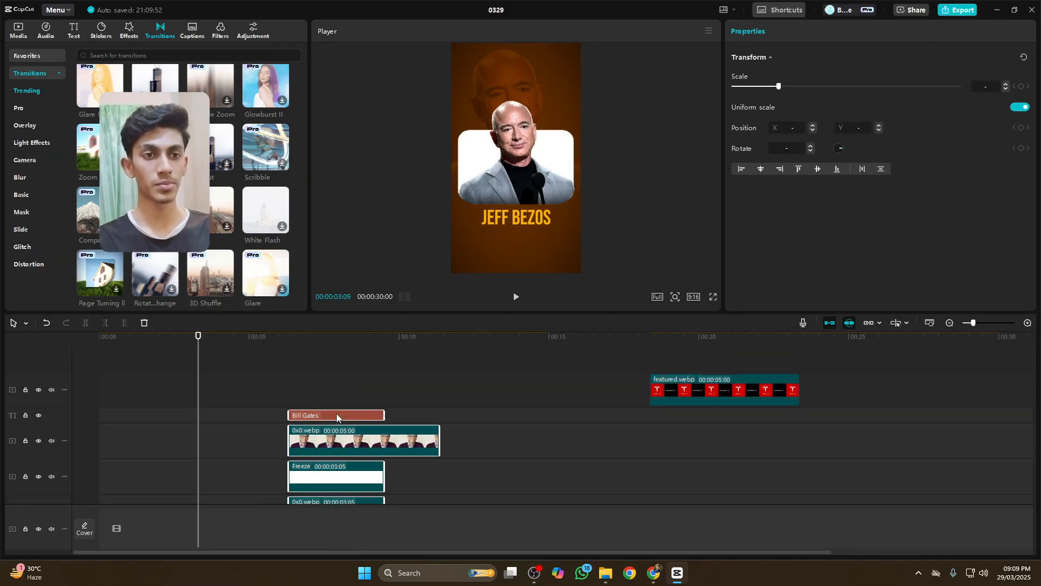
pyautogui.rightClick(337, 414)
pyautogui.click(359, 423)
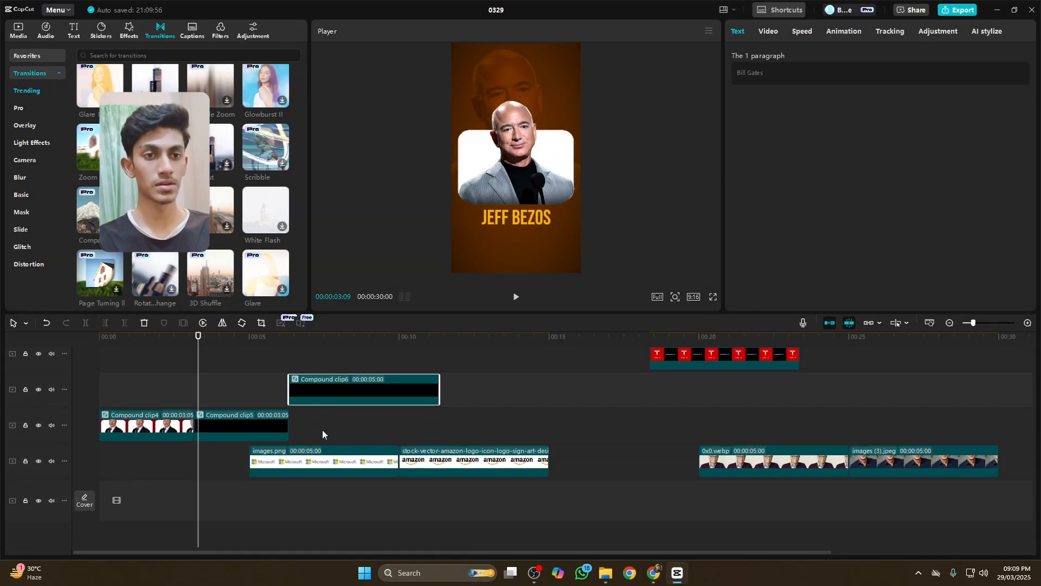
# Delete the leftover Microsoft and Amazon logo clips below the slides.
pyautogui.click(298, 460)
pyautogui.keyDown('ctrl'); pyautogui.click(436, 465); pyautogui.keyUp('ctrl')
pyautogui.press('Delete')
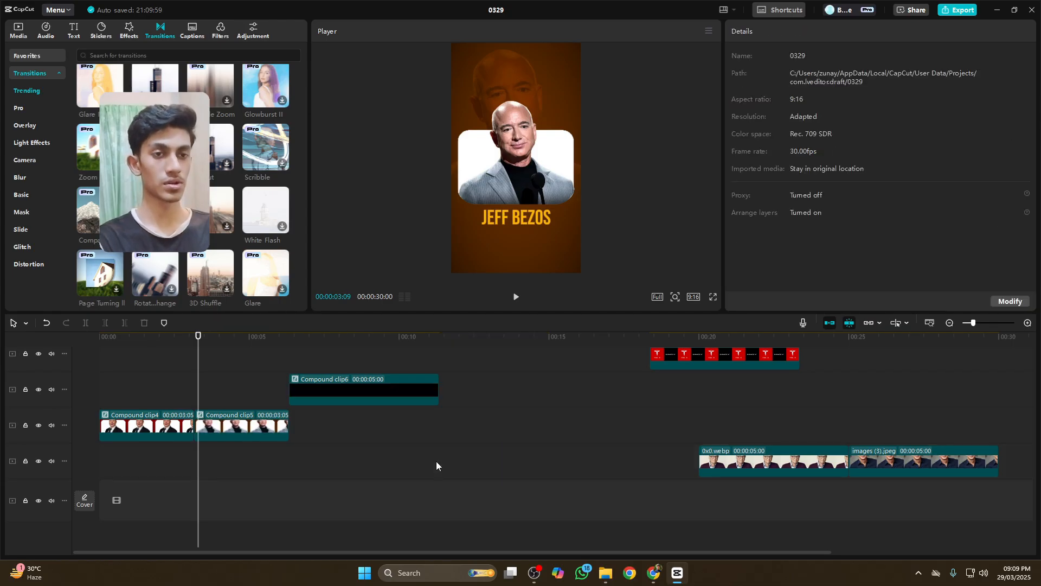
# Line up the Bill Gates compound clip after the other two slides on the main track and trim its surplus end.
pyautogui.moveTo(350, 402); pyautogui.dragTo(346, 430)
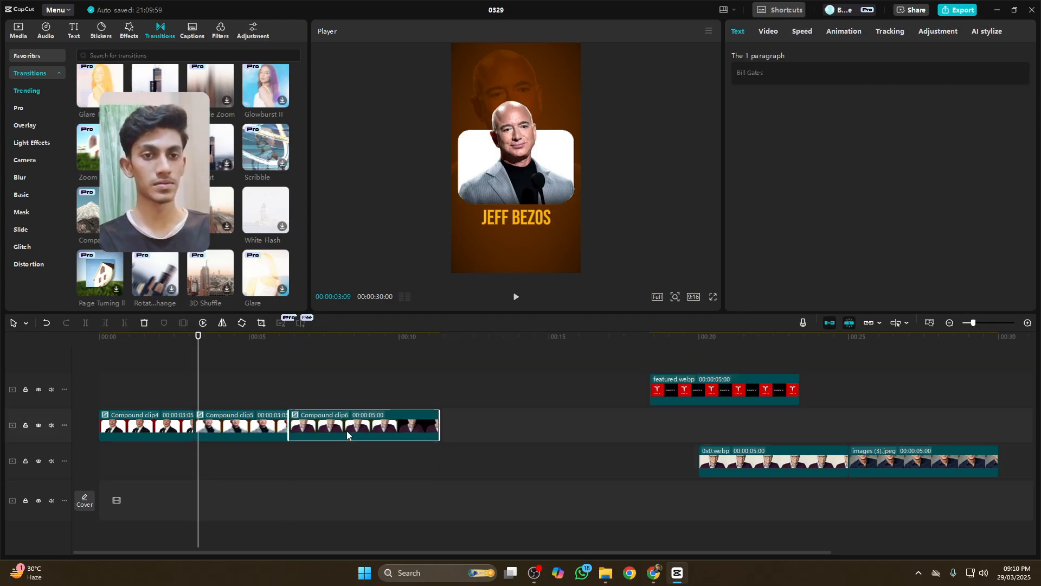
pyautogui.press('w')
pyautogui.click(197, 397)
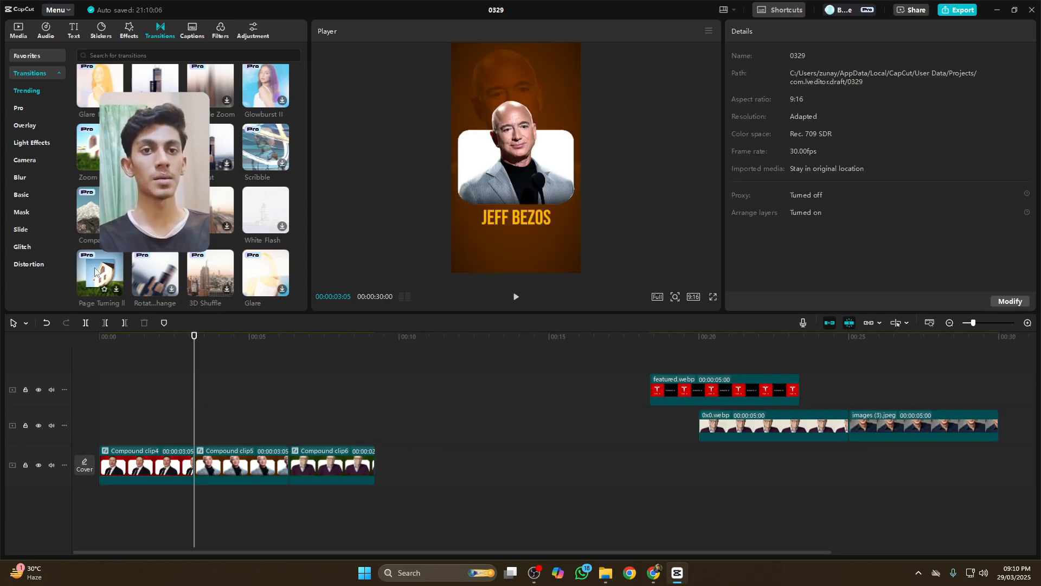
# Add the Comparison transition between the Elon Musk and Jeff Bezos slides and preview it.
pyautogui.moveTo(96, 220); pyautogui.dragTo(187, 449)
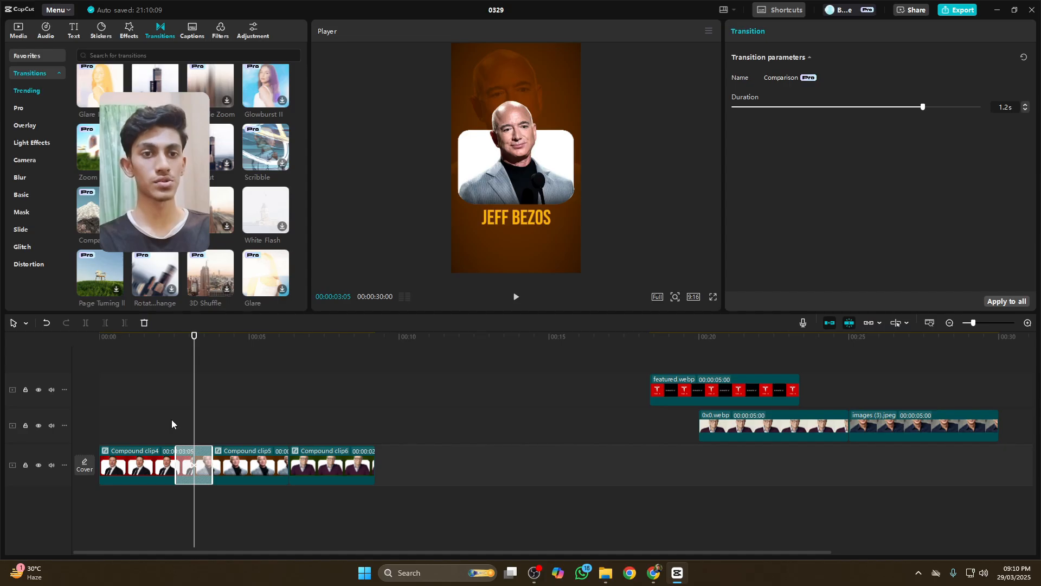
pyautogui.click(172, 425)
pyautogui.press('space')
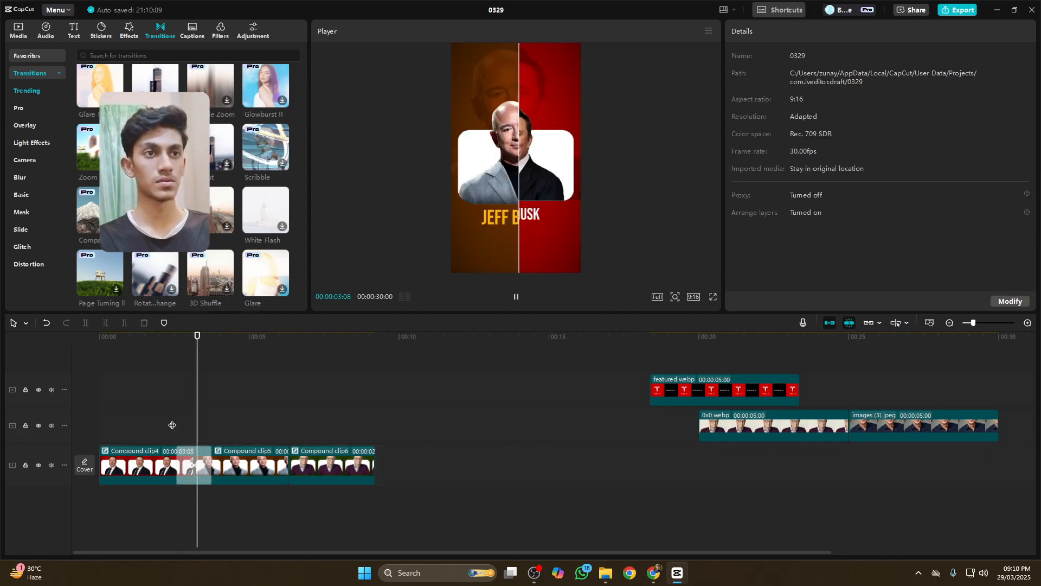
pyautogui.press('space')
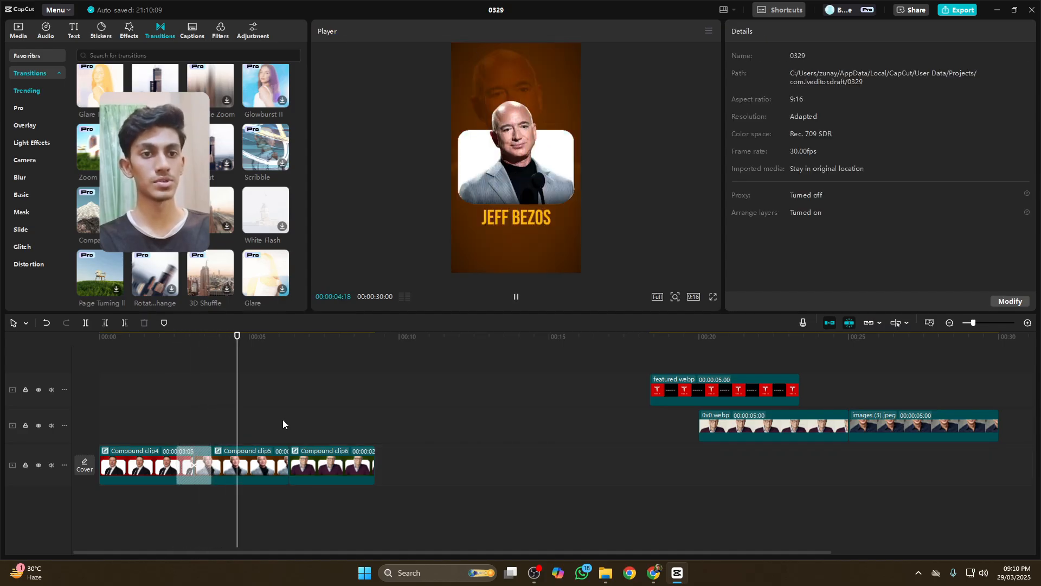
# Trim the Jeff Bezos slide to end at 00:00:05:05, then add and preview a Comparison transition into the Bill Gates slide.
pyautogui.click(259, 462)
pyautogui.press('w')
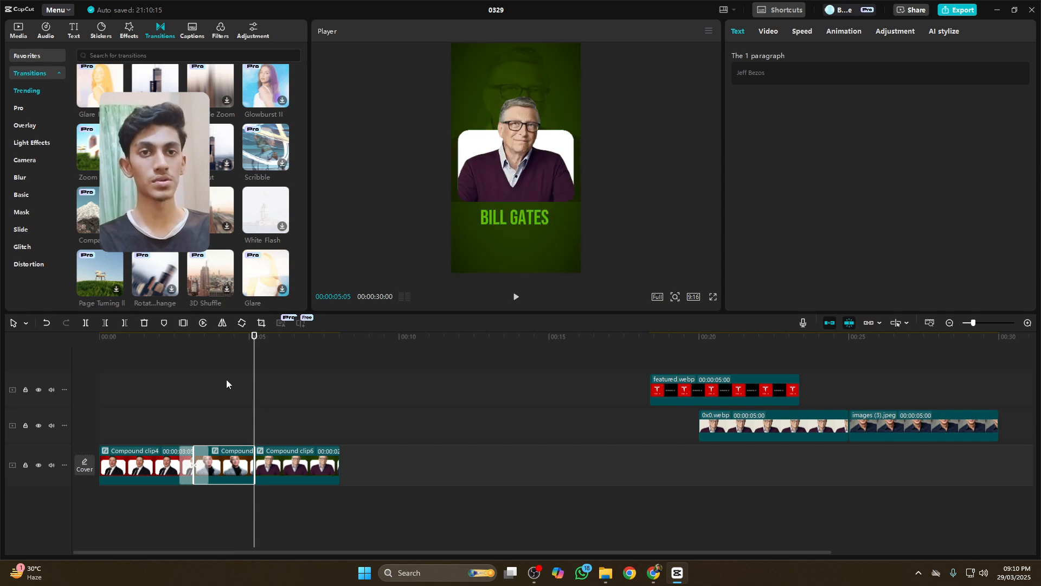
pyautogui.moveTo(165, 277); pyautogui.dragTo(257, 461)
pyautogui.click(234, 427)
pyautogui.press('space')
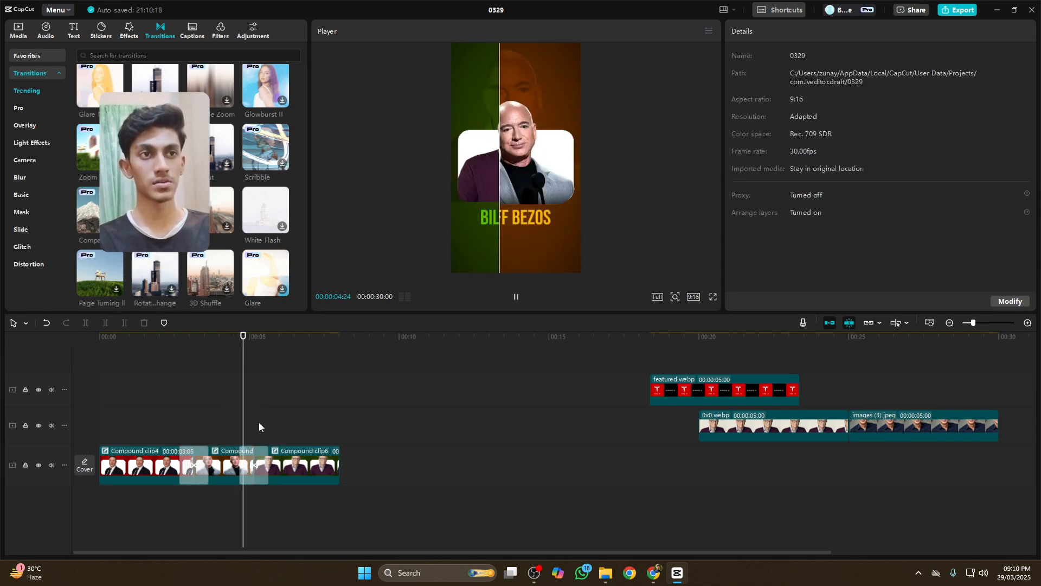
pyautogui.press('space')
pyautogui.click(254, 422)
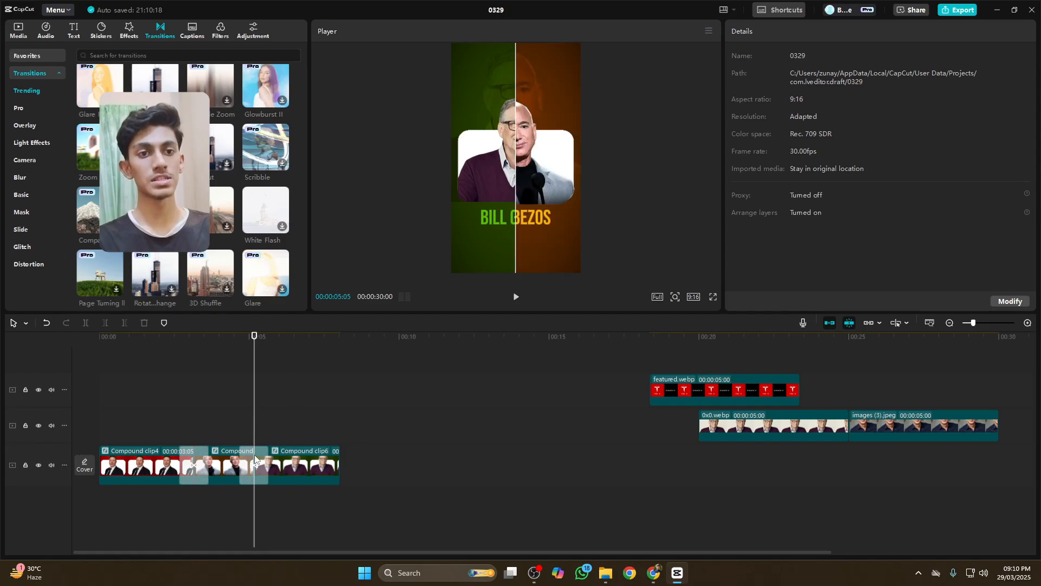
pyautogui.click(256, 460)
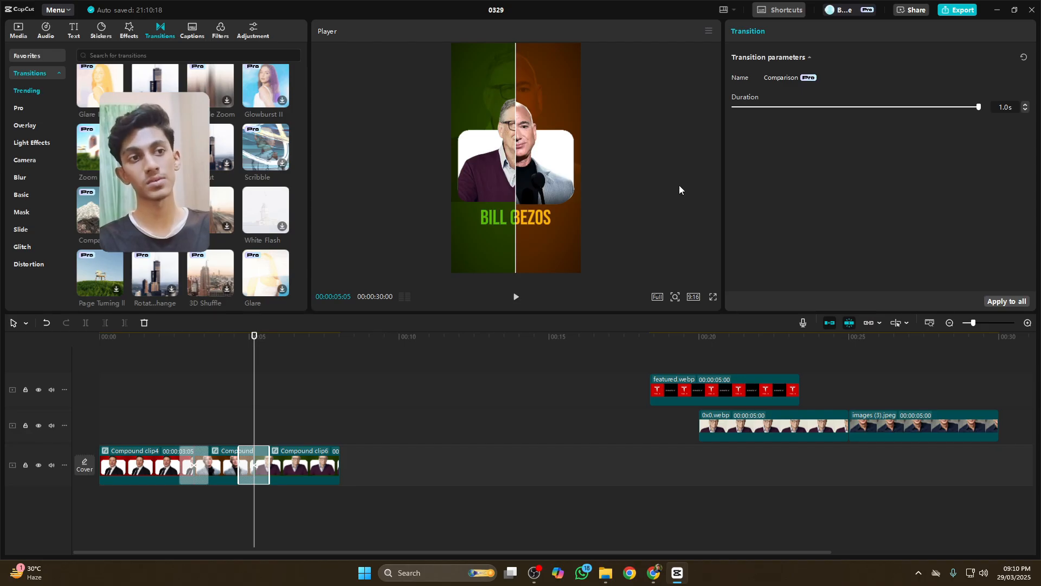
pyautogui.click(237, 419)
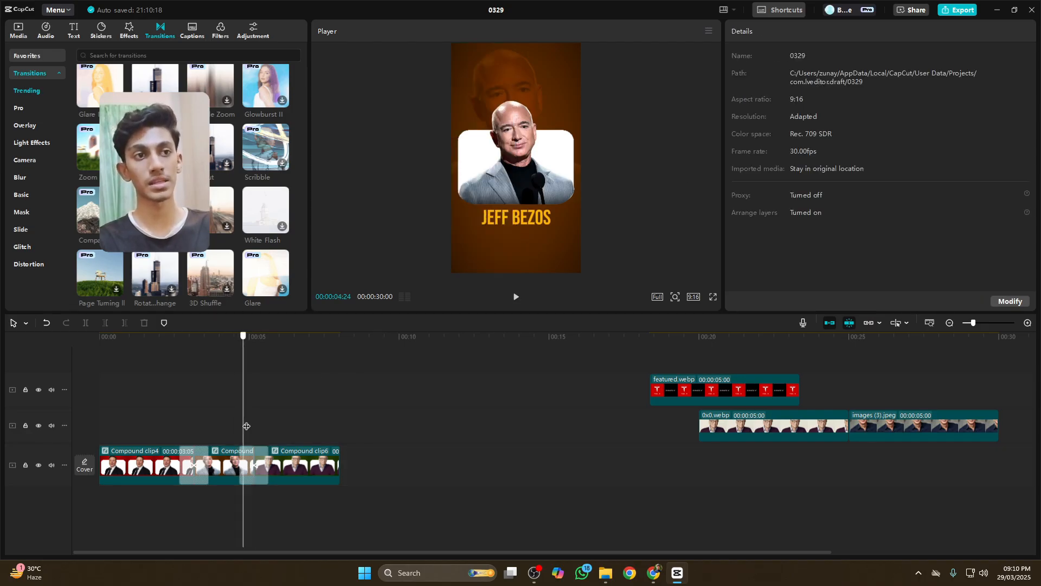